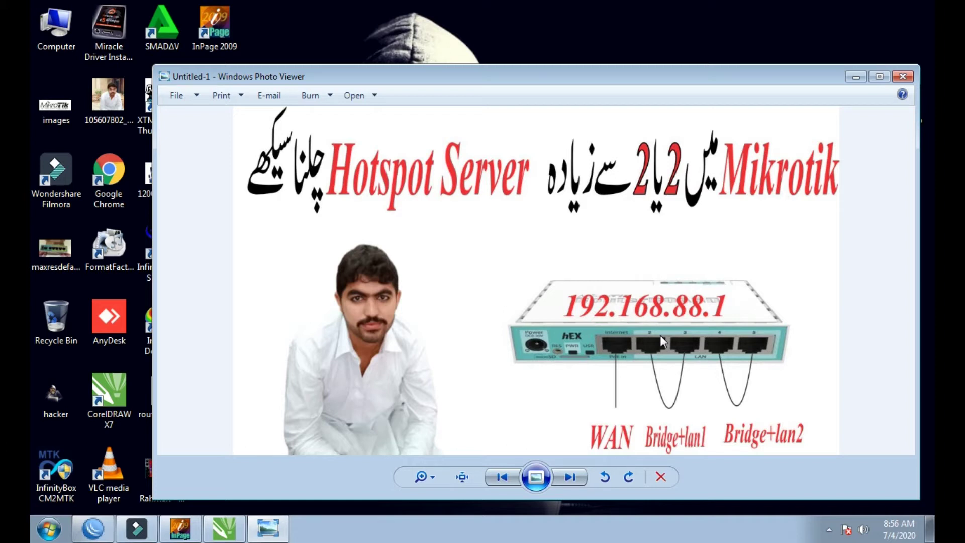
- Examine the router diagram's port assignments: the WAN port, the Bridge+lan1 and Bridge+lan2 port pairs, and the router address
{"action": "scroll", "coordinate": [660, 335], "scroll_direction": "up", "scroll_amount": 3}
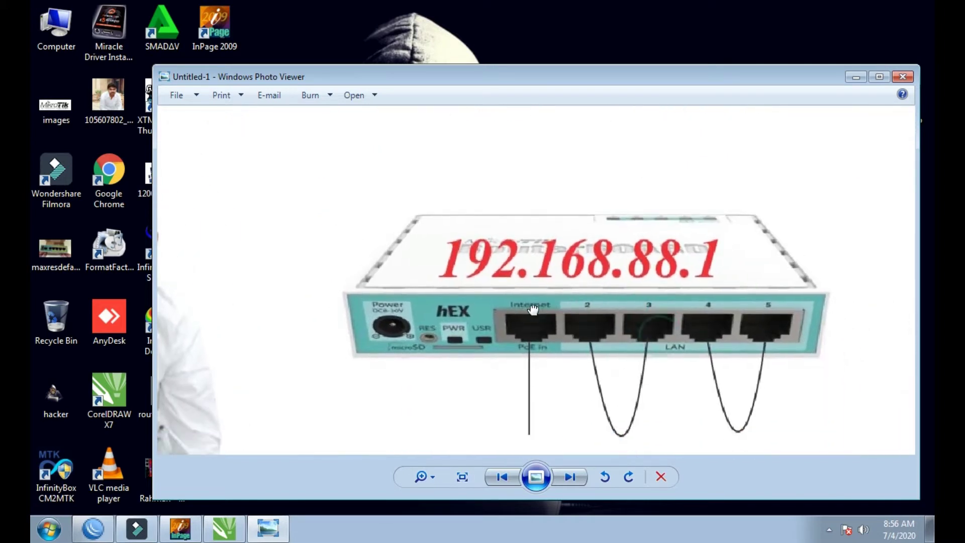
{"action": "scroll", "coordinate": [532, 303], "scroll_direction": "down", "scroll_amount": 3}
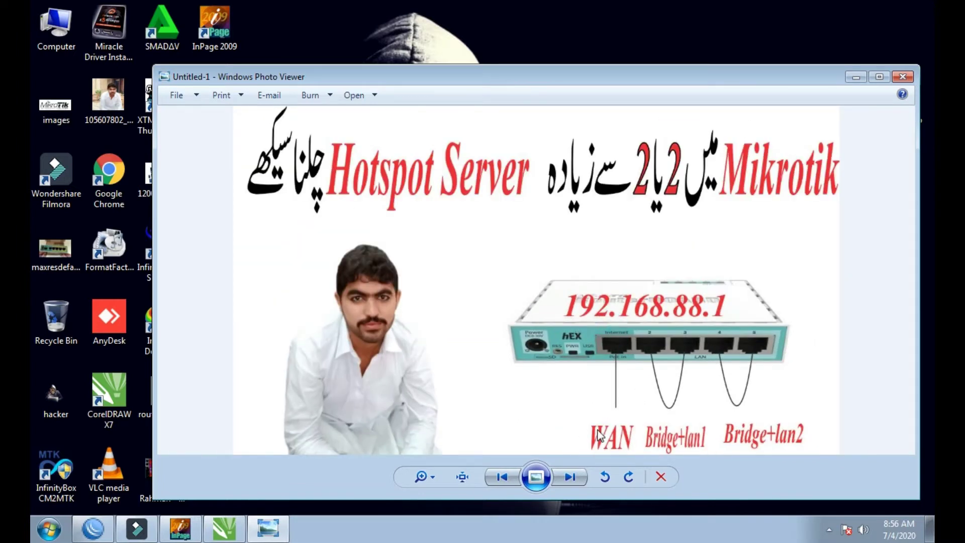
{"action": "scroll", "coordinate": [686, 402], "scroll_direction": "up", "scroll_amount": 2}
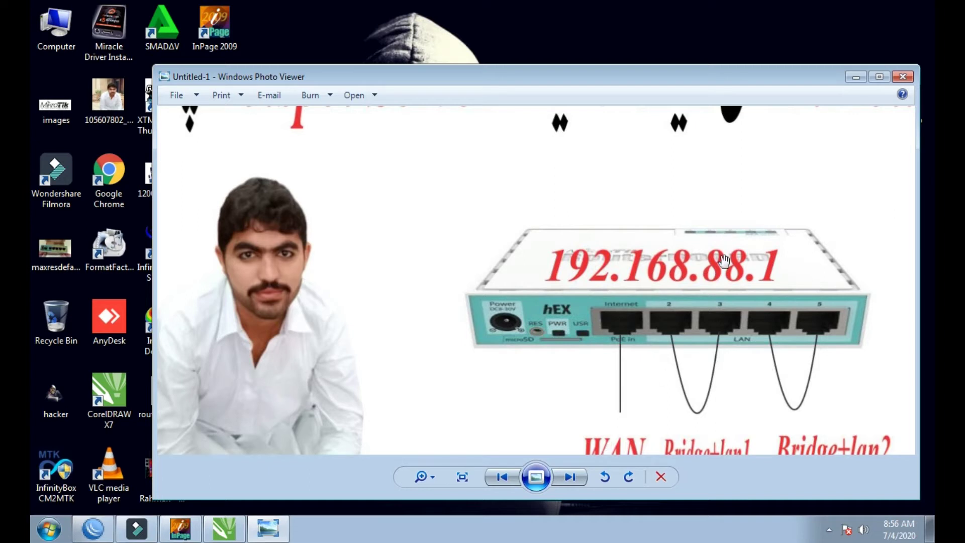
{"action": "scroll", "coordinate": [699, 377], "scroll_direction": "up", "scroll_amount": 1}
{"action": "left_click_drag", "start_coordinate": [701, 378], "coordinate": [555, 295]}
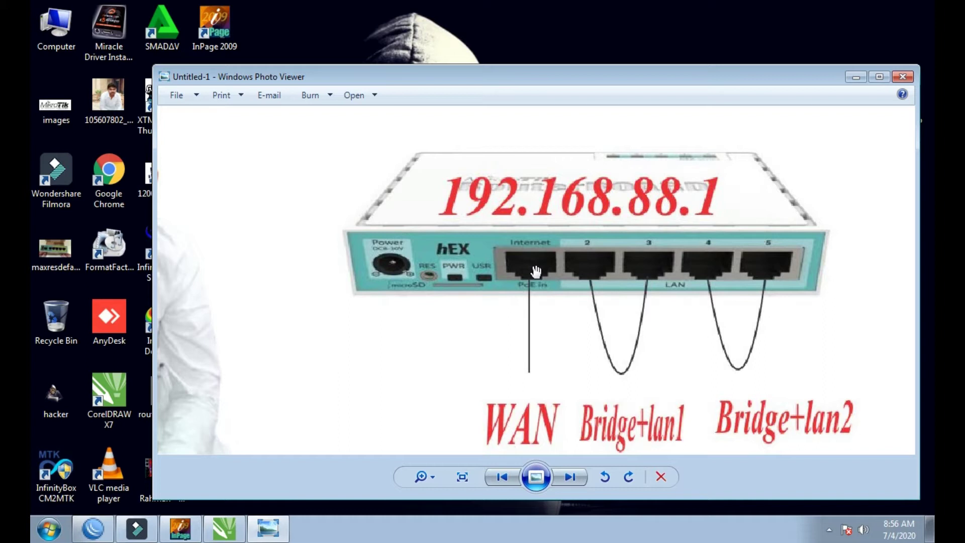
{"action": "left_click", "coordinate": [626, 349]}
{"action": "scroll", "coordinate": [649, 359], "scroll_direction": "down", "scroll_amount": 1}
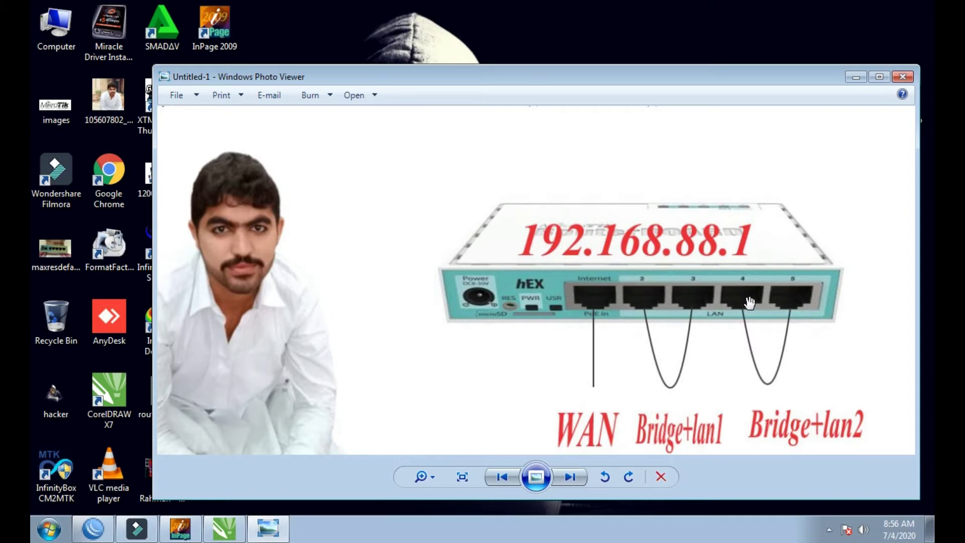
{"action": "scroll", "coordinate": [744, 406], "scroll_direction": "down", "scroll_amount": 2}
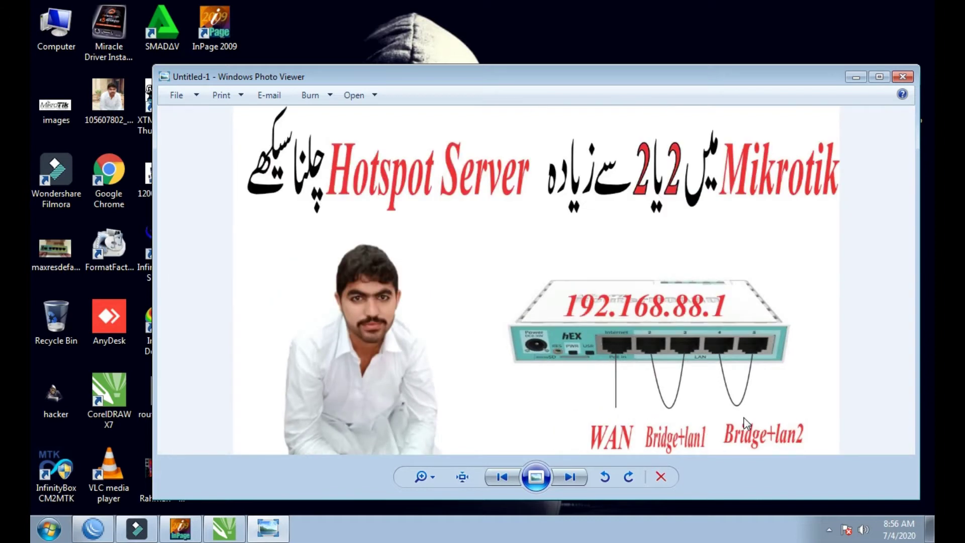
{"action": "scroll", "coordinate": [711, 387], "scroll_direction": "up", "scroll_amount": 1}
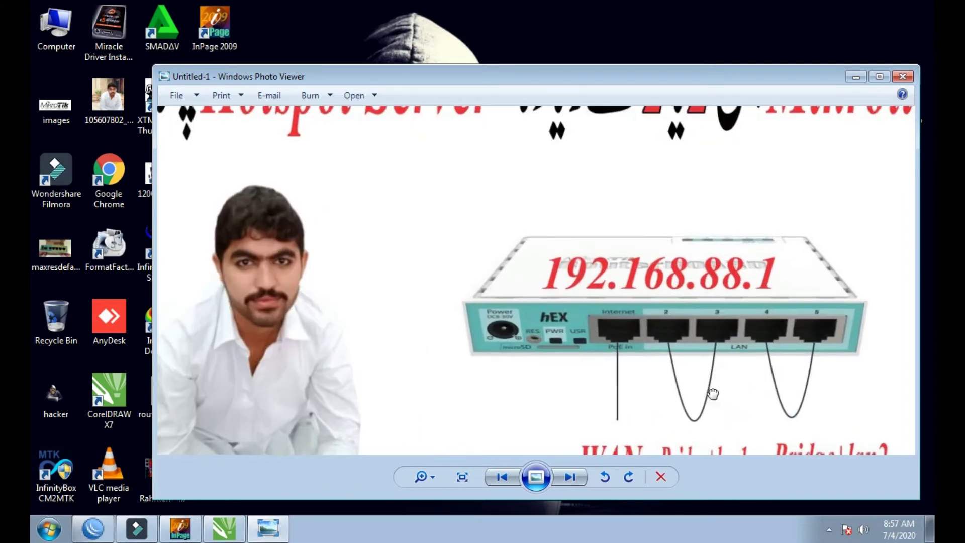
{"action": "scroll", "coordinate": [704, 396], "scroll_direction": "up", "scroll_amount": 1}
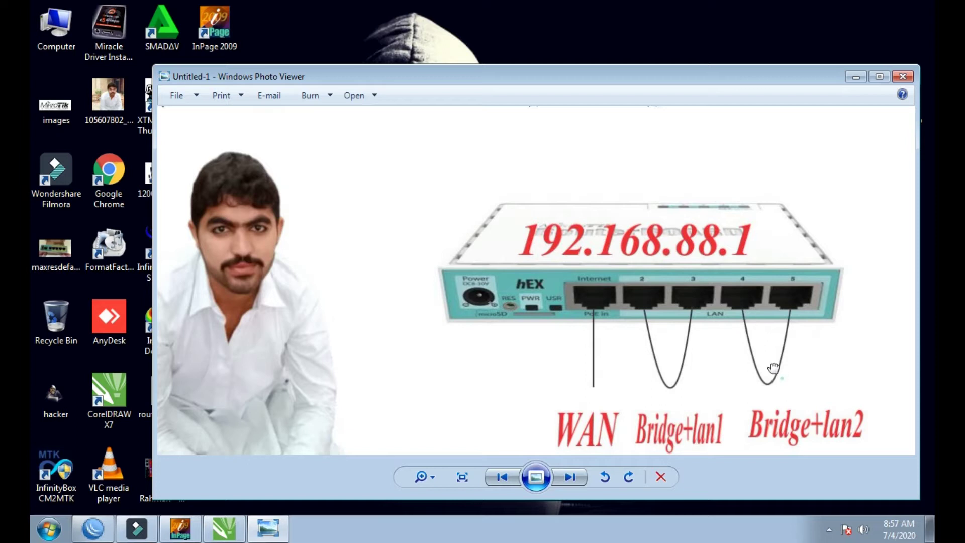
{"action": "scroll", "coordinate": [761, 359], "scroll_direction": "down", "scroll_amount": 1}
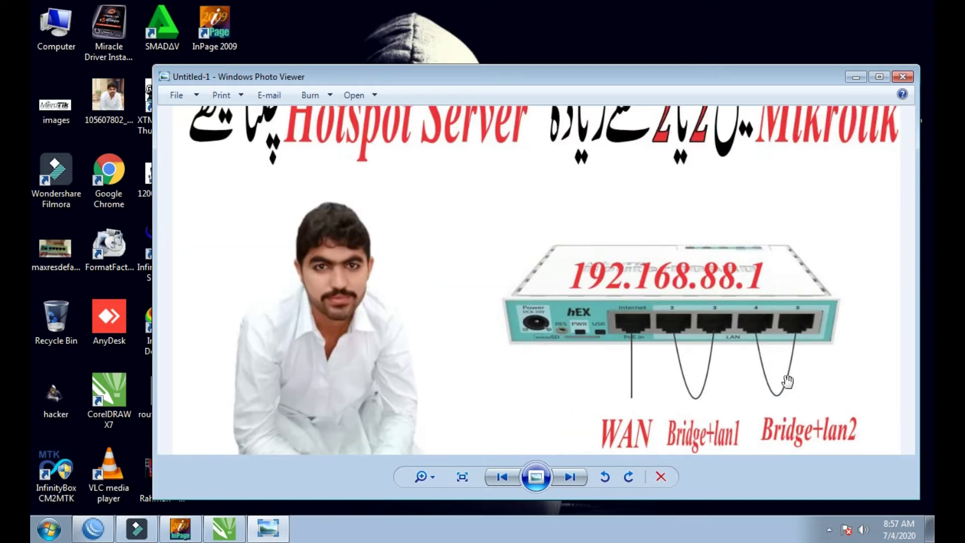
{"action": "scroll", "coordinate": [789, 397], "scroll_direction": "up", "scroll_amount": 1}
{"action": "left_click_drag", "start_coordinate": [701, 424], "coordinate": [693, 410]}
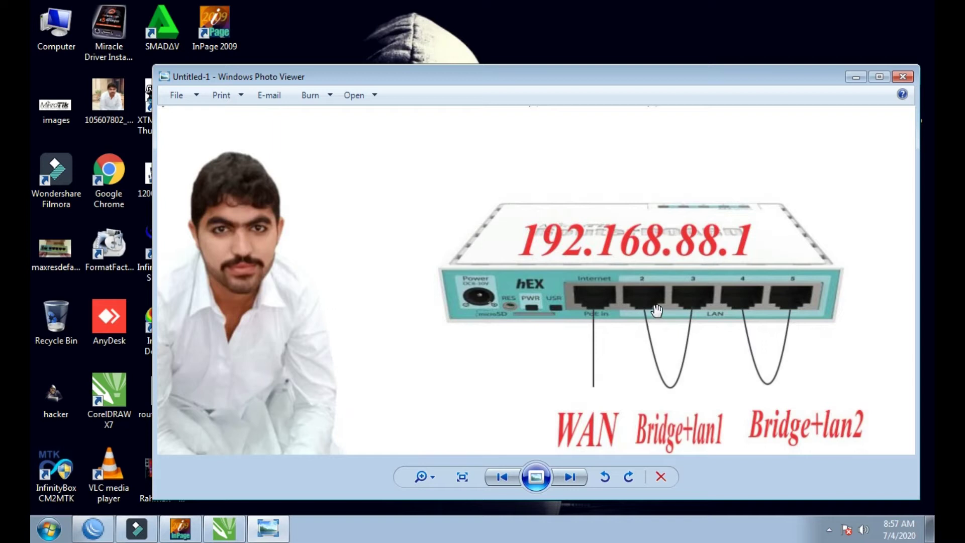
{"action": "scroll", "coordinate": [652, 366], "scroll_direction": "up", "scroll_amount": 1}
{"action": "left_click_drag", "start_coordinate": [652, 366], "coordinate": [595, 279]}
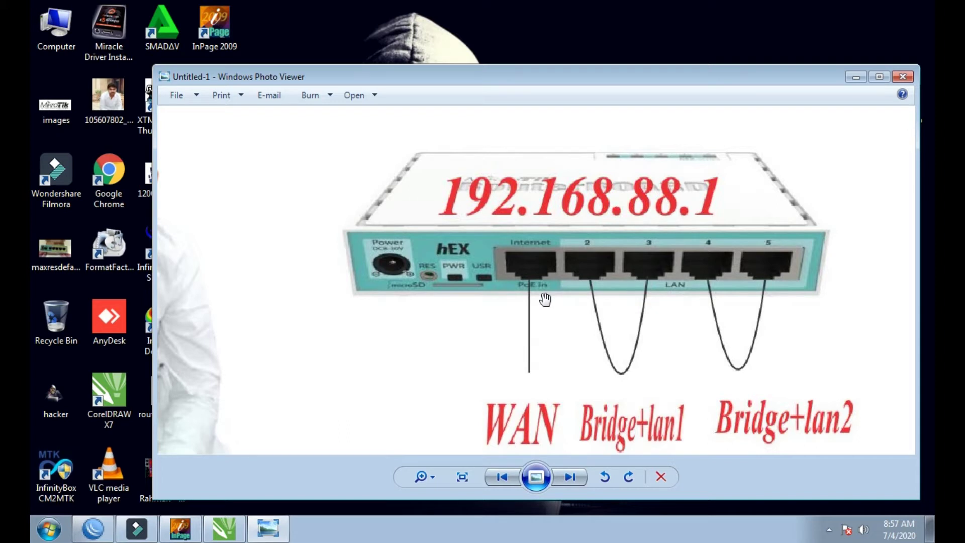
{"action": "scroll", "coordinate": [626, 299], "scroll_direction": "up", "scroll_amount": 1}
{"action": "scroll", "coordinate": [626, 299], "scroll_direction": "down", "scroll_amount": 1}
{"action": "scroll", "coordinate": [622, 314], "scroll_direction": "down", "scroll_amount": 1}
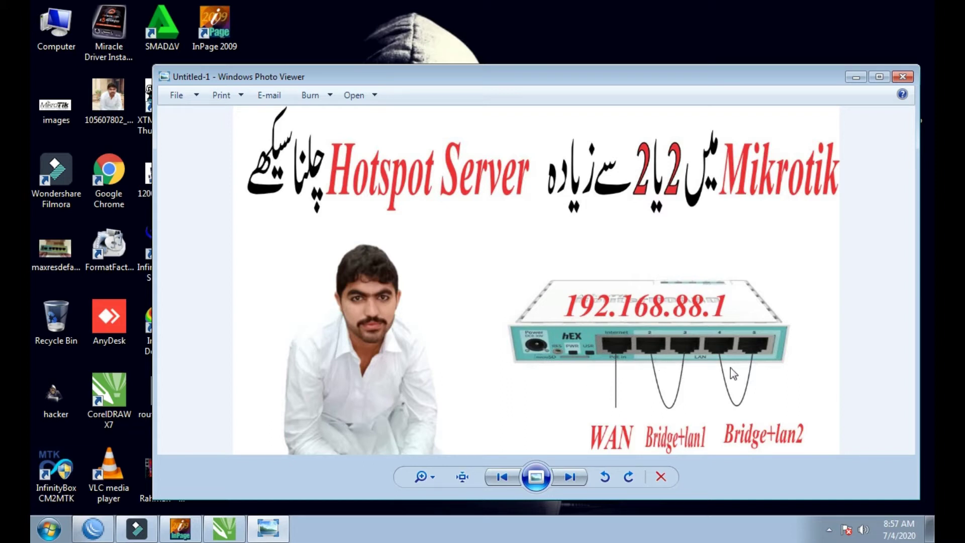
{"action": "scroll", "coordinate": [732, 367], "scroll_direction": "up", "scroll_amount": 1}
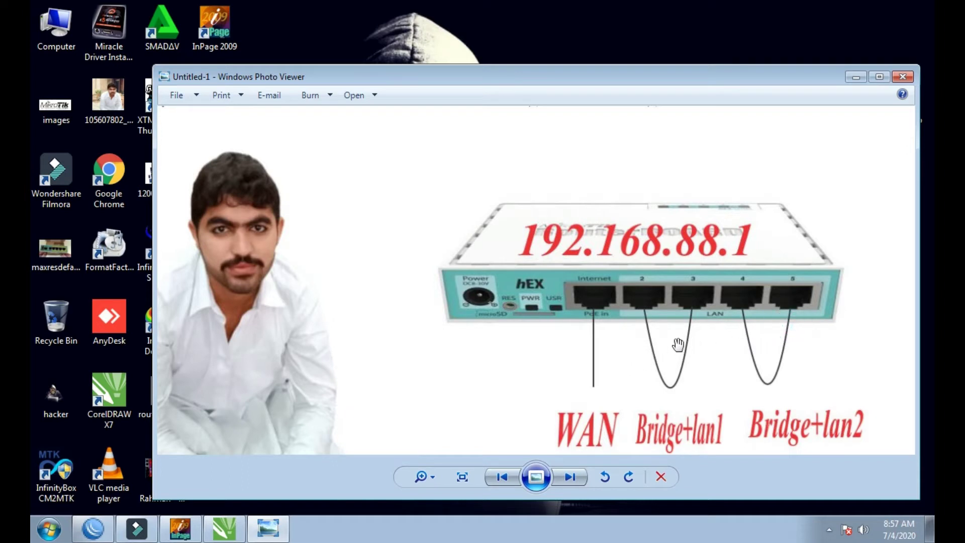
{"action": "scroll", "coordinate": [678, 344], "scroll_direction": "down", "scroll_amount": 2}
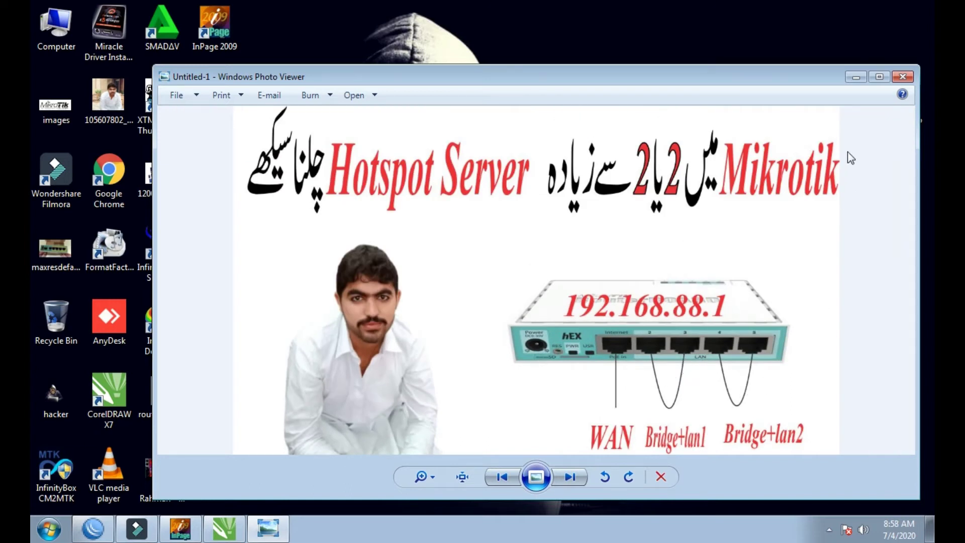
- Minimize the diagram, start WinBox from the desktop and connect to the discovered MikroTik RB750 router with the admin login
{"action": "left_click", "coordinate": [856, 77]}
{"action": "right_click", "coordinate": [523, 232]}
{"action": "left_click", "coordinate": [545, 268]}
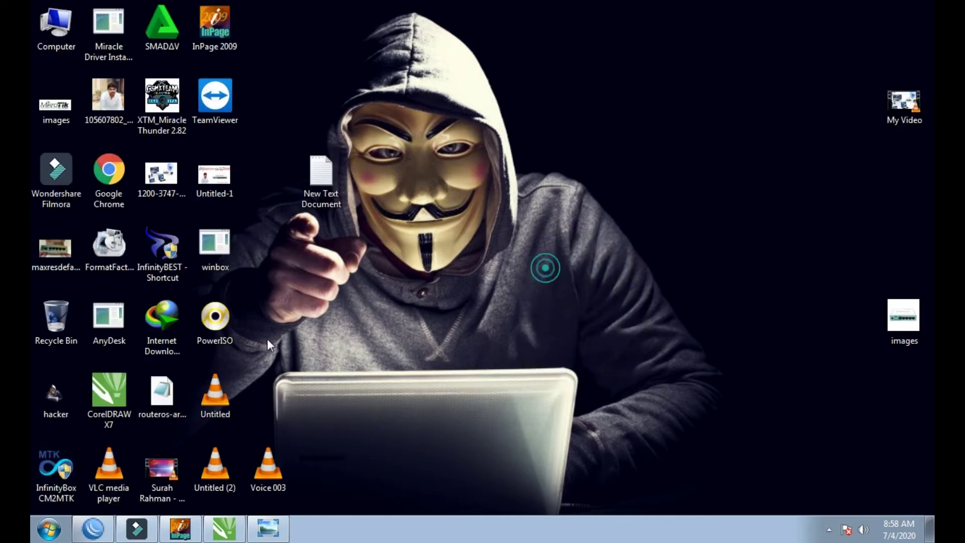
{"action": "double_click", "coordinate": [215, 243]}
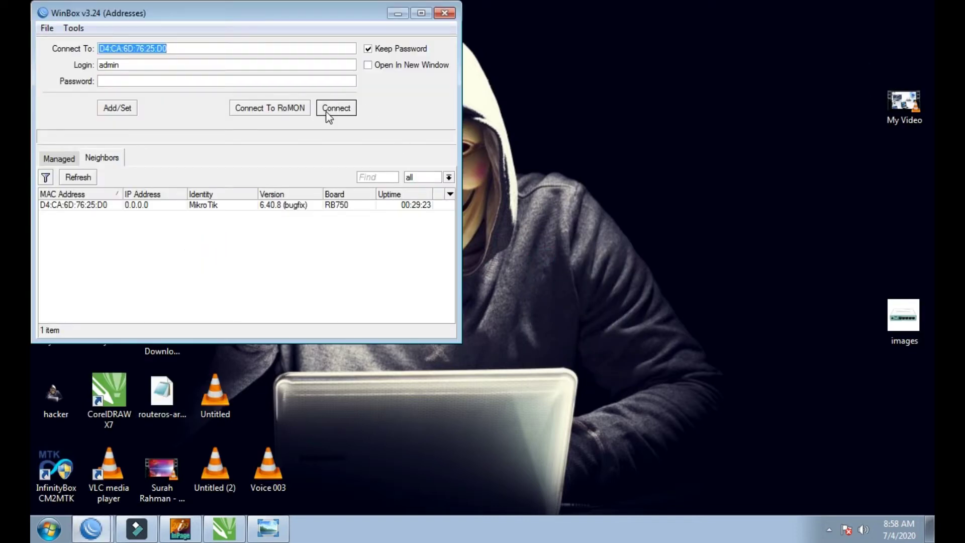
{"action": "left_click", "coordinate": [328, 111]}
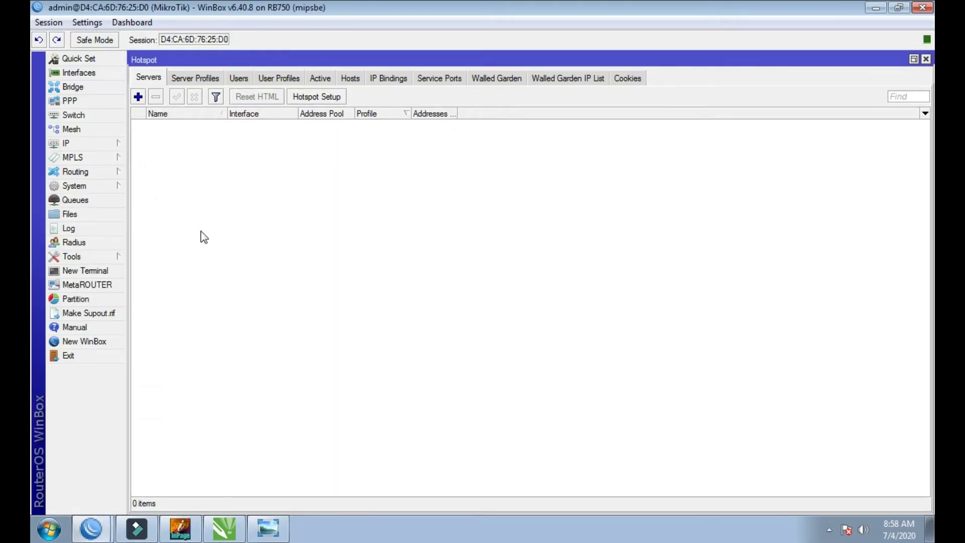
- Open the router's interface list and rename the ether1 interface as WAN
{"action": "left_click", "coordinate": [119, 73]}
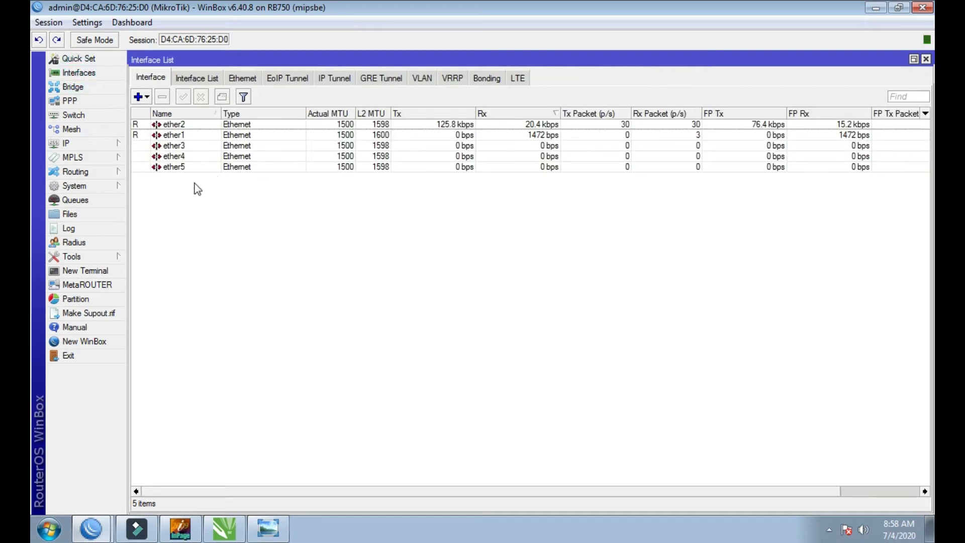
{"action": "left_click", "coordinate": [187, 126]}
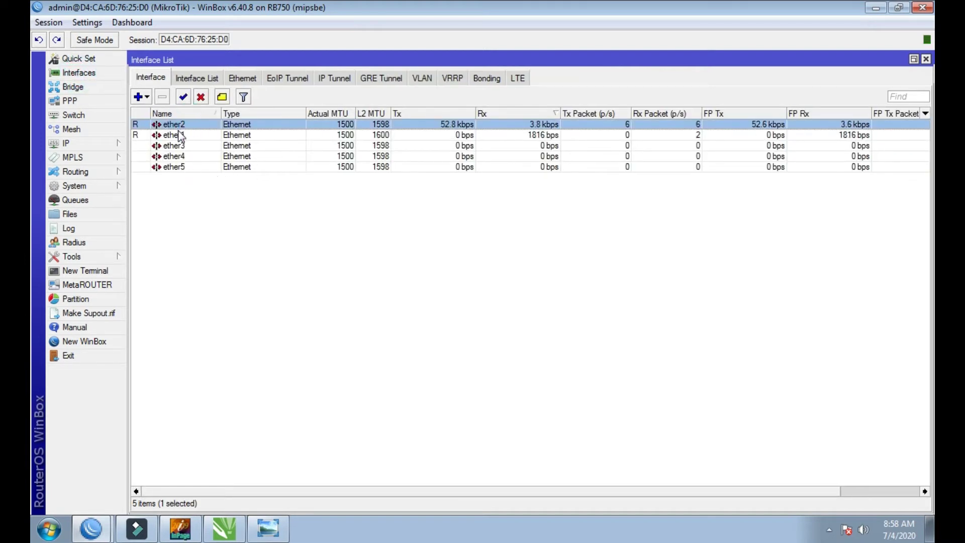
{"action": "double_click", "coordinate": [180, 136]}
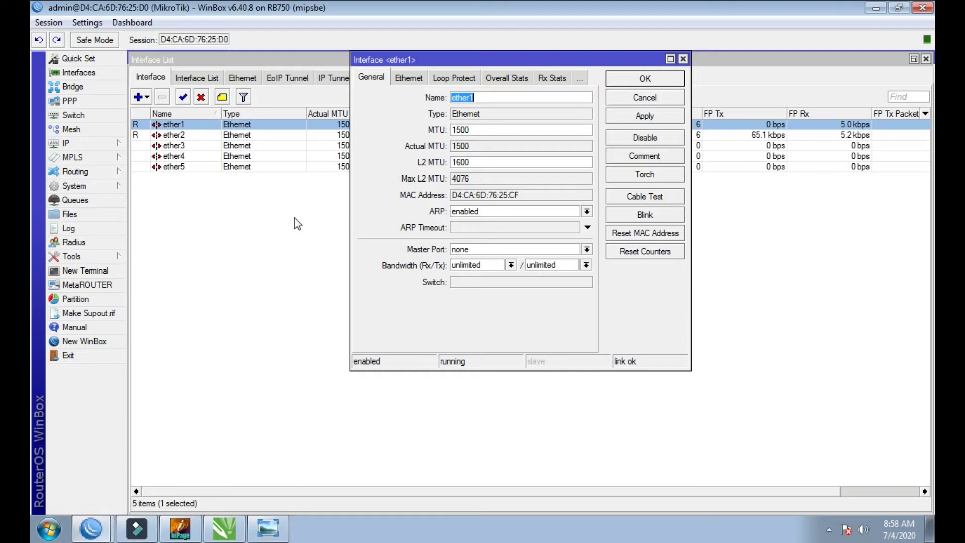
{"action": "type", "text": "WAN"}
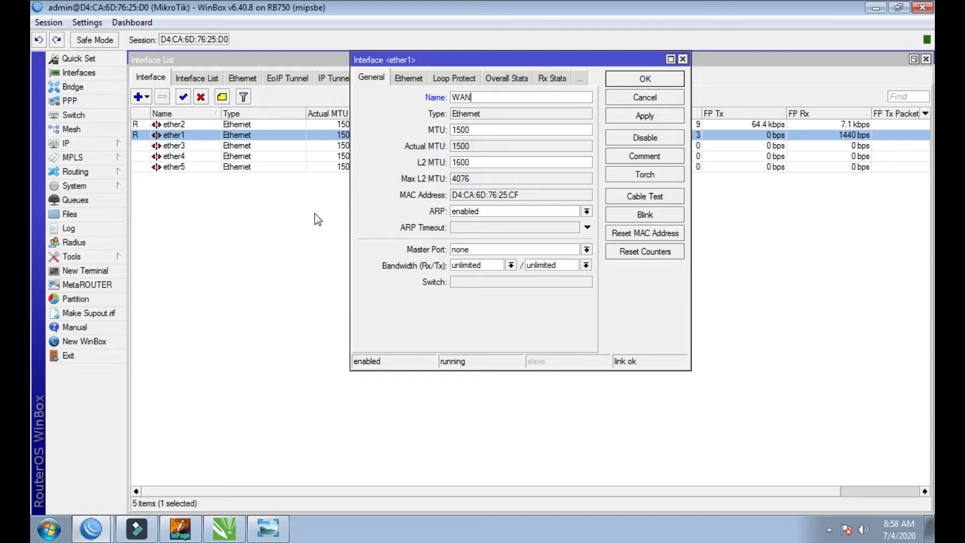
{"action": "left_click", "coordinate": [625, 115]}
{"action": "left_click", "coordinate": [627, 81]}
- Rename the ether2 interface as LAN1 and apply the change
{"action": "double_click", "coordinate": [204, 126]}
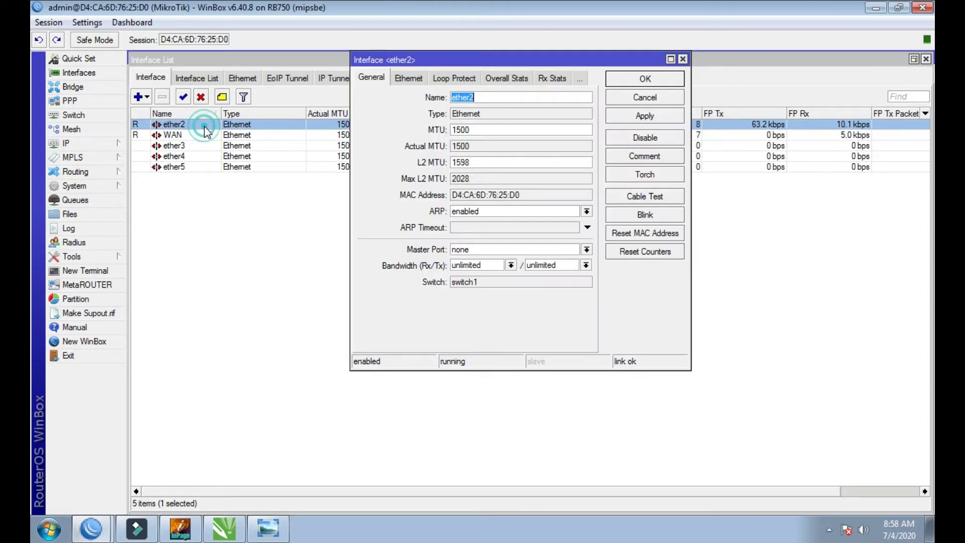
{"action": "type", "text": "LAN1"}
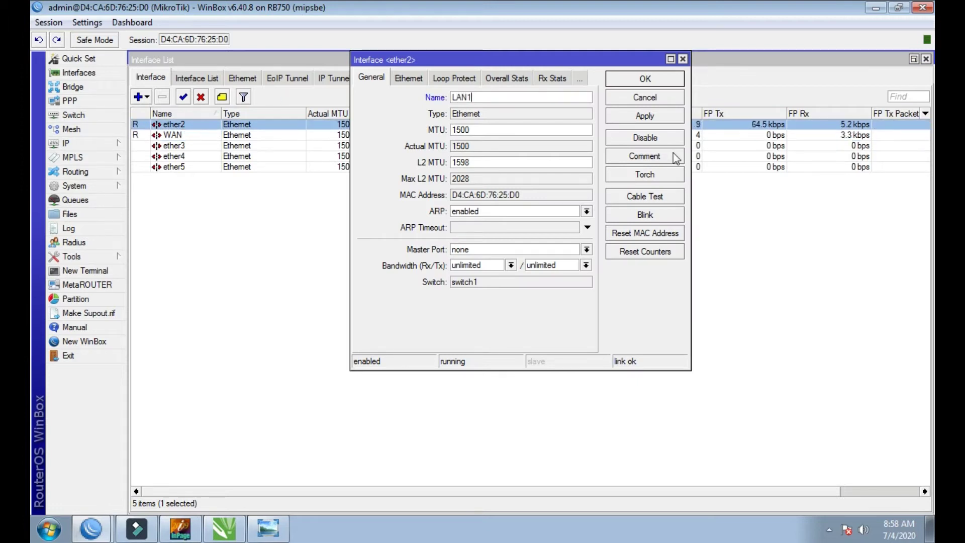
{"action": "left_click", "coordinate": [636, 116]}
{"action": "left_click", "coordinate": [636, 79]}
- Rename the ether3 interface as LAN2
{"action": "double_click", "coordinate": [160, 135]}
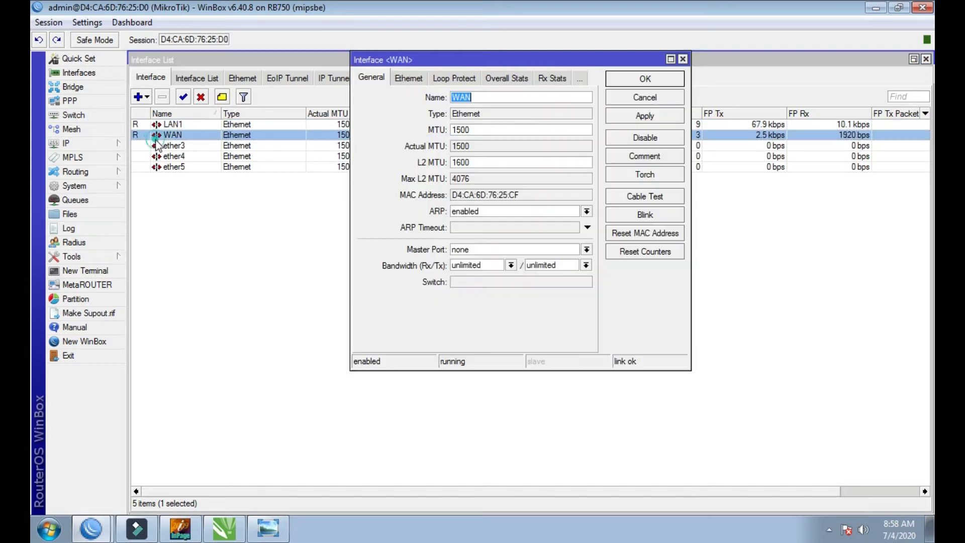
{"action": "key", "text": "Escape"}
{"action": "double_click", "coordinate": [161, 145]}
{"action": "type", "text": "LAN2"}
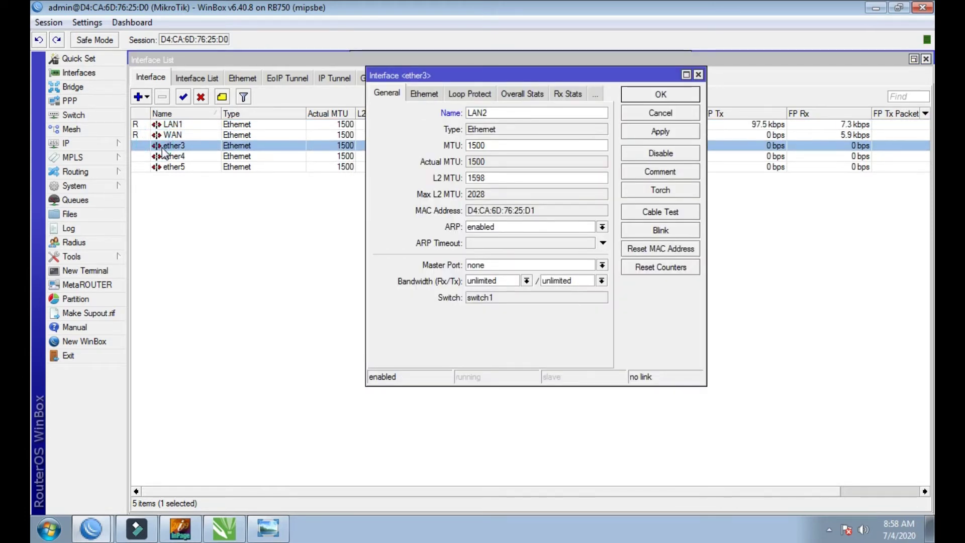
{"action": "left_click", "coordinate": [627, 92]}
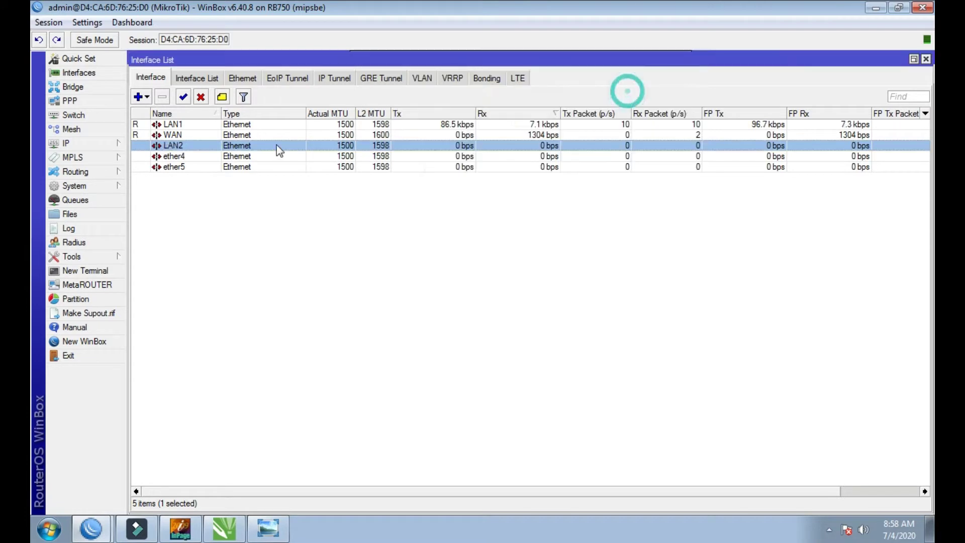
- Rename the ether4 interface as LAN3 and the ether5 interface as LAN4
{"action": "double_click", "coordinate": [196, 158]}
{"action": "type", "text": "L"}
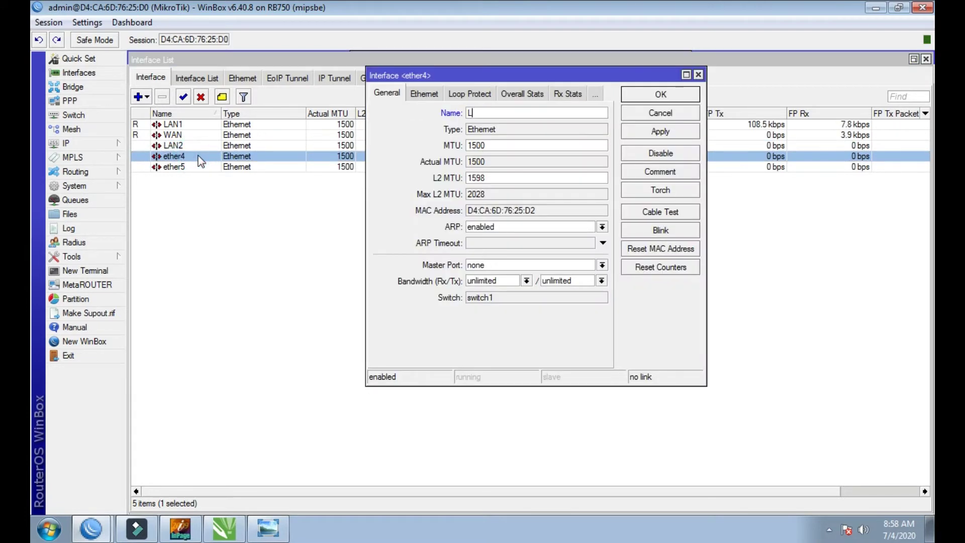
{"action": "type", "text": "AN3"}
{"action": "left_click", "coordinate": [660, 94]}
{"action": "double_click", "coordinate": [165, 168]}
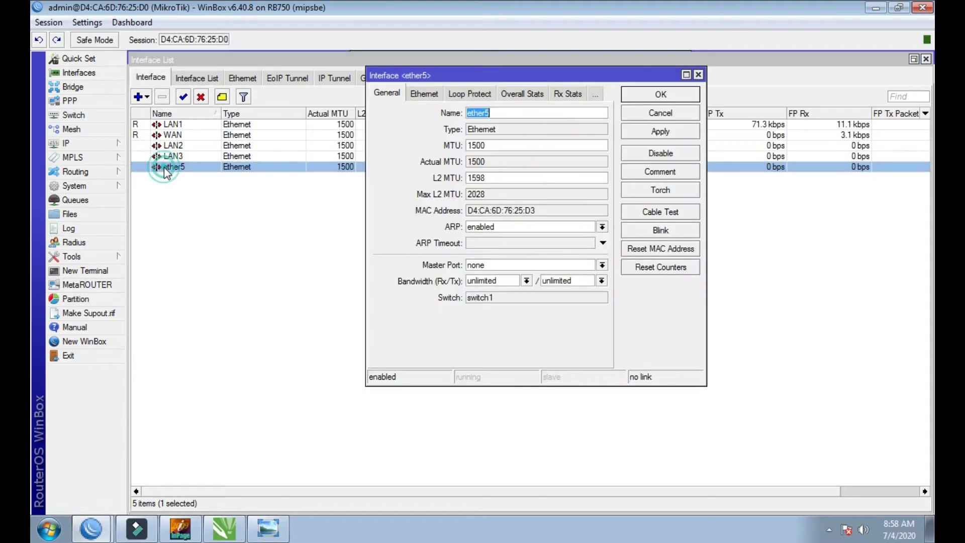
{"action": "type", "text": "LAN4"}
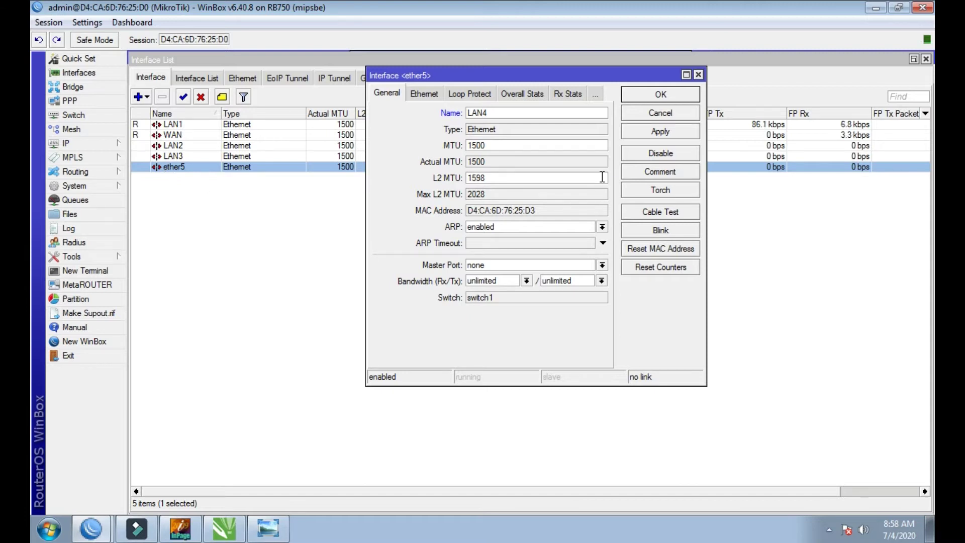
{"action": "left_click", "coordinate": [654, 95]}
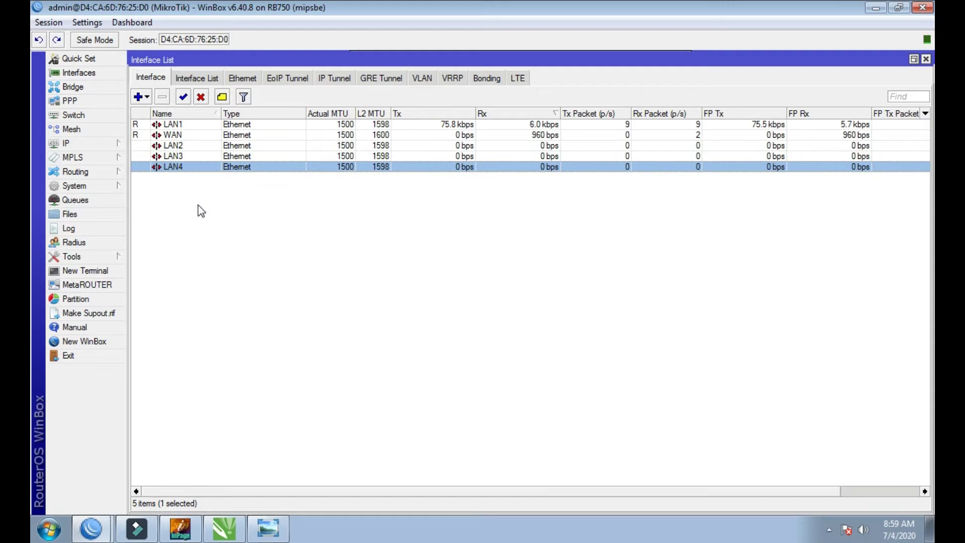
- Close the interface list, the leftover WAN interface properties and the Hotspot window to clear the workspace
{"action": "left_click", "coordinate": [181, 134]}
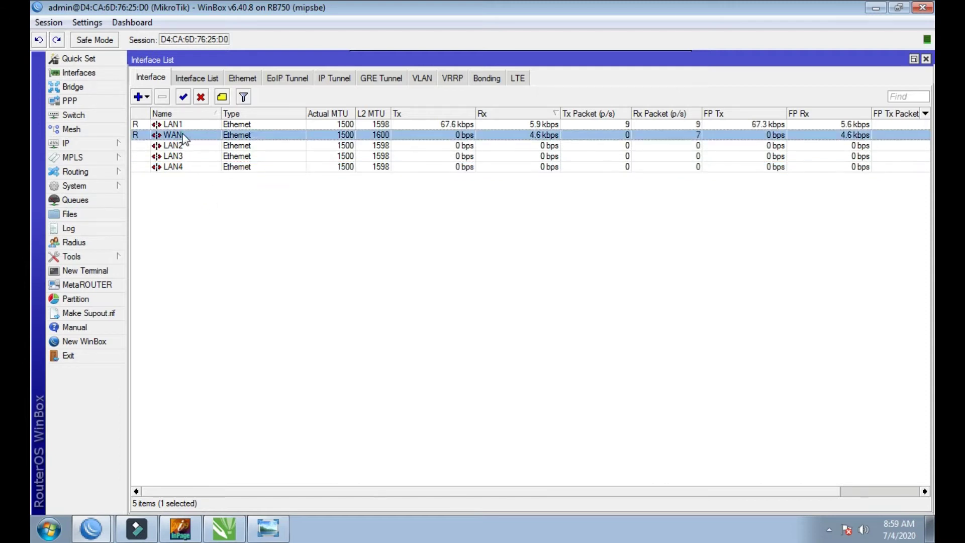
{"action": "left_click", "coordinate": [295, 222]}
{"action": "left_click", "coordinate": [926, 59]}
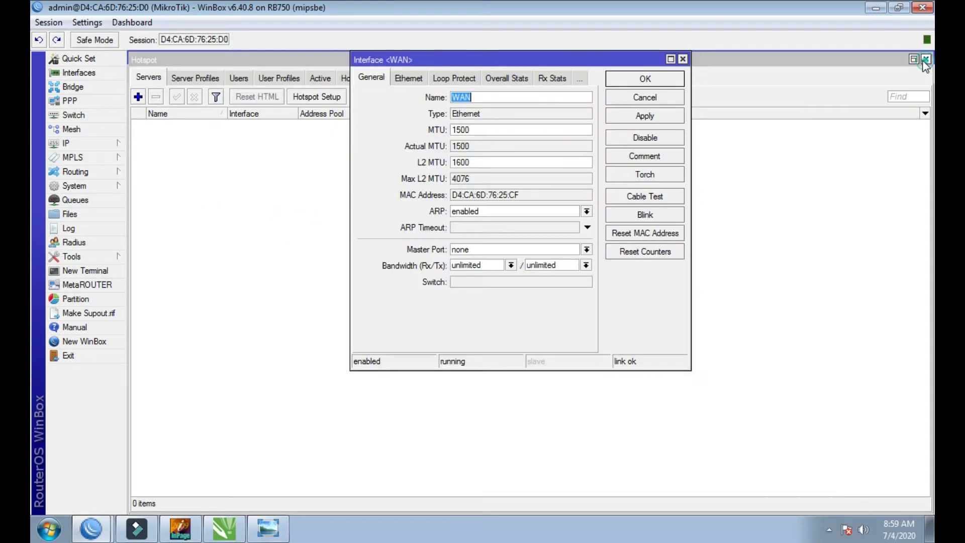
{"action": "left_click", "coordinate": [682, 60]}
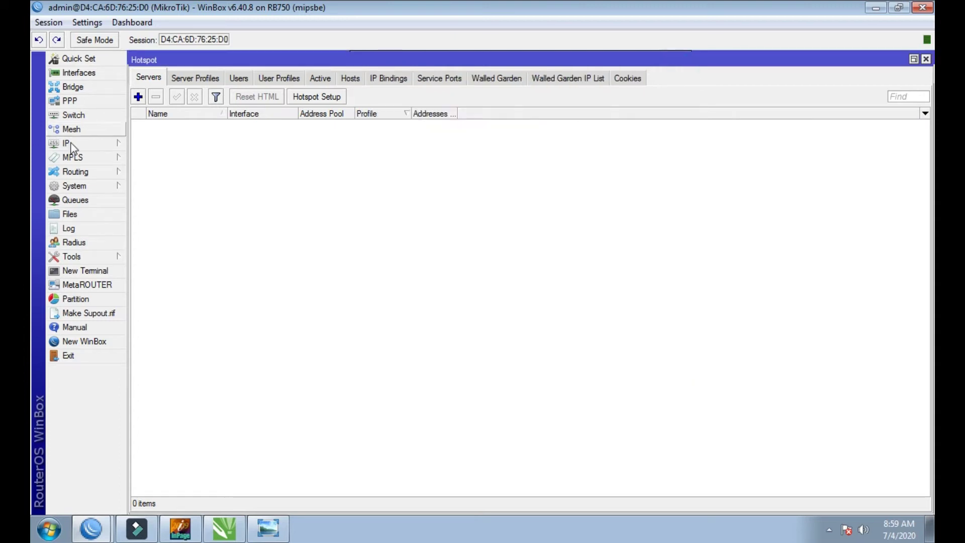
{"action": "left_click", "coordinate": [926, 59]}
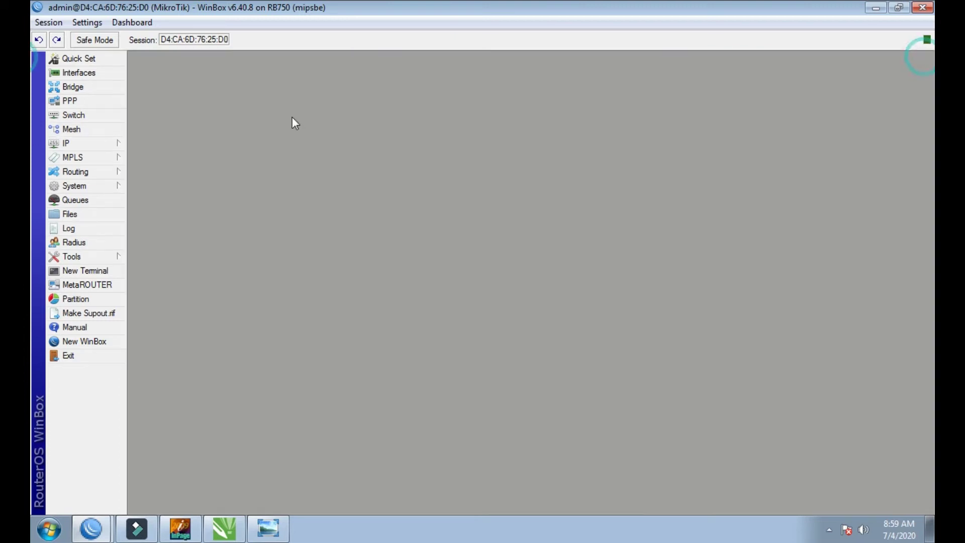
- Add a DHCP client on the WAN interface with peer DNS, peer NTP and the default route enabled, and close its list
{"action": "left_click", "coordinate": [88, 142]}
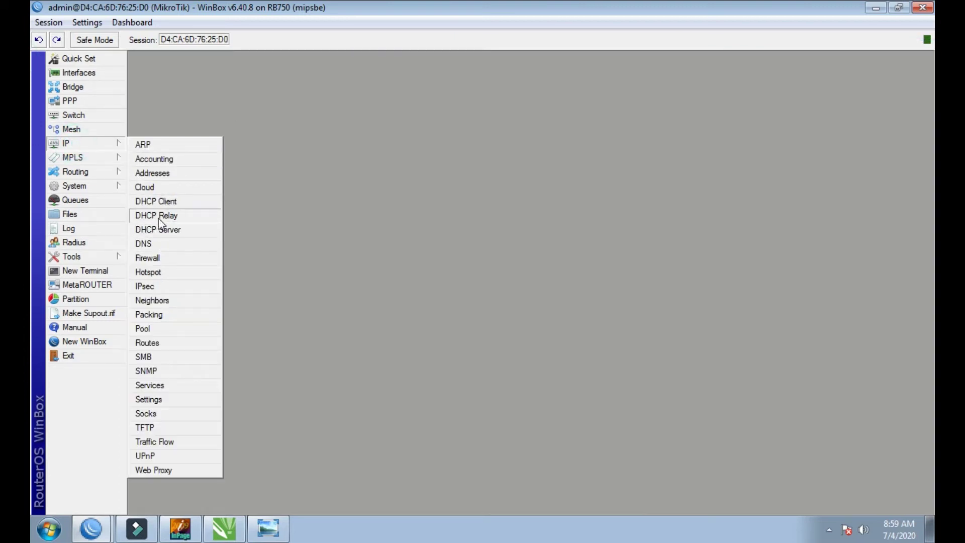
{"action": "left_click", "coordinate": [161, 202]}
{"action": "left_click", "coordinate": [319, 172]}
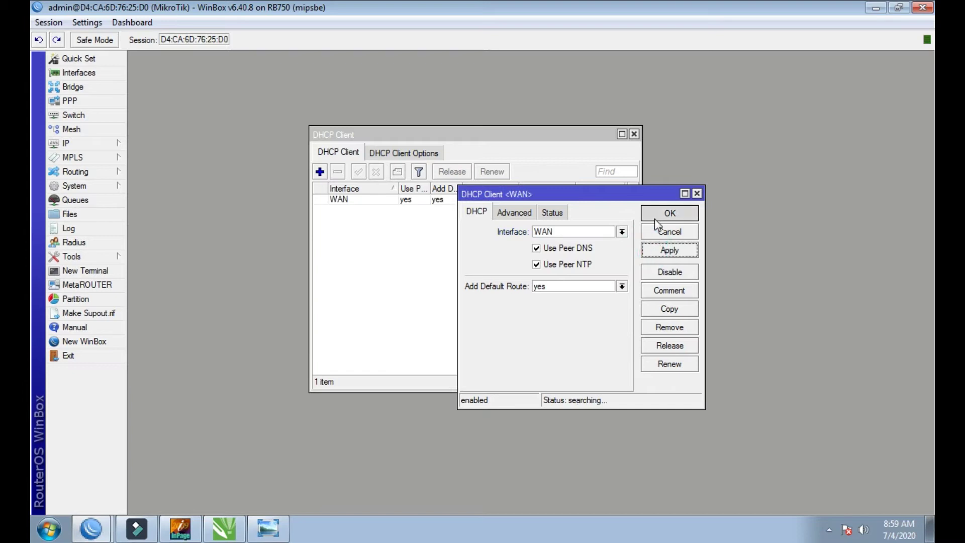
{"action": "left_click", "coordinate": [669, 214]}
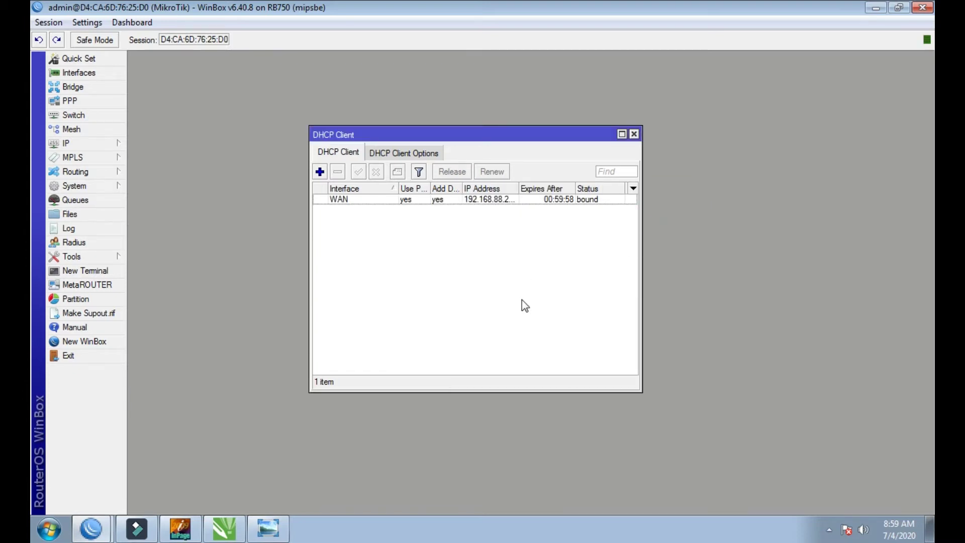
{"action": "left_click", "coordinate": [635, 136]}
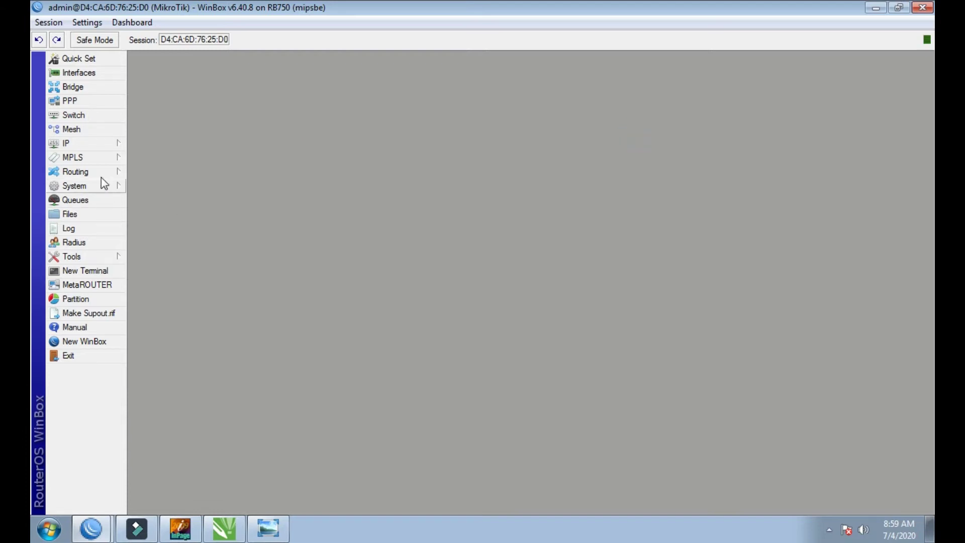
- Open the IP address list and inspect the dynamic address entry assigned to the WAN interface
{"action": "left_click", "coordinate": [75, 143]}
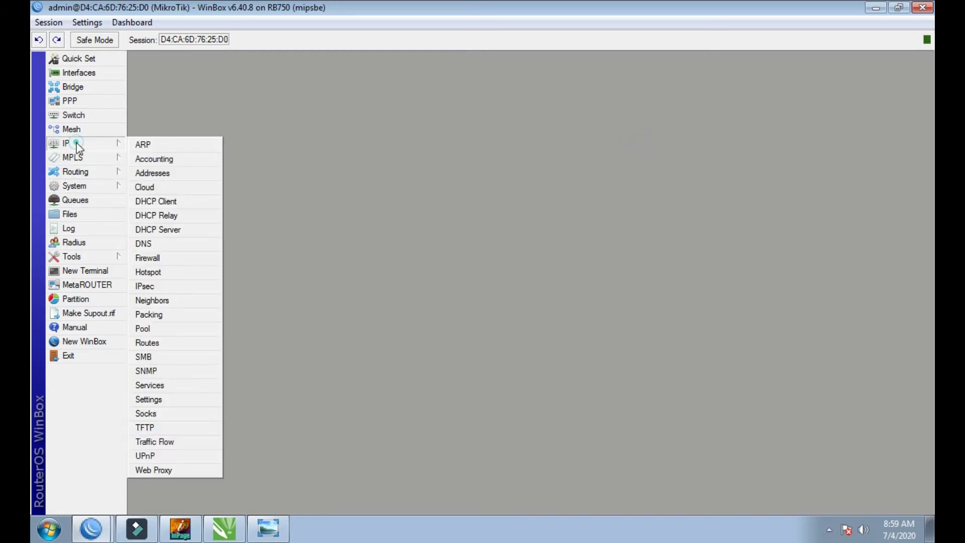
{"action": "left_click", "coordinate": [170, 175]}
{"action": "double_click", "coordinate": [185, 106]}
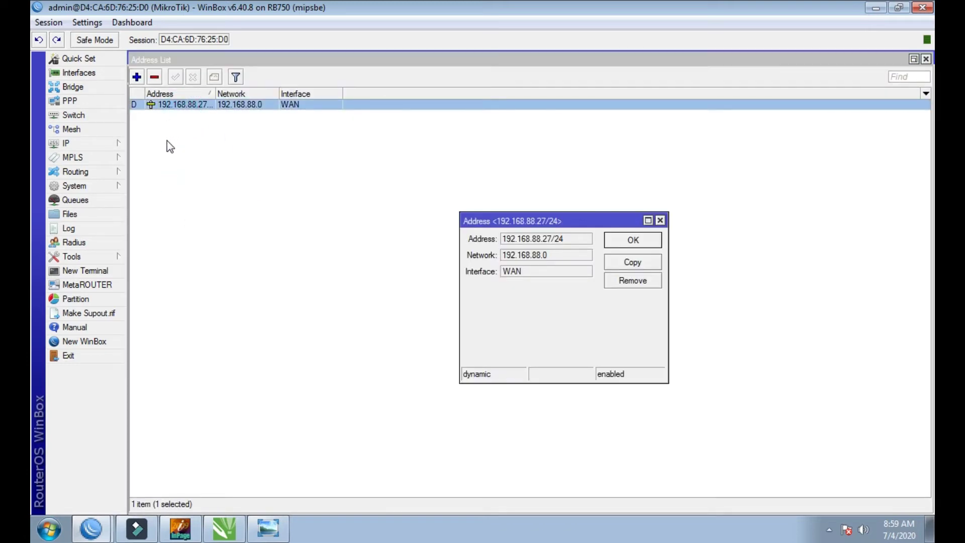
{"action": "left_click", "coordinate": [659, 220]}
{"action": "left_click", "coordinate": [136, 77]}
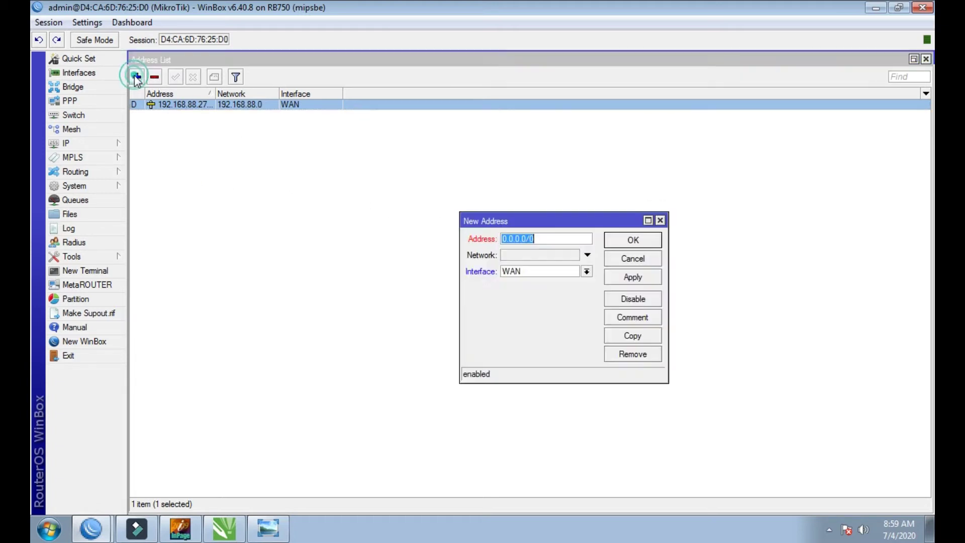
{"action": "type", "text": "192"}
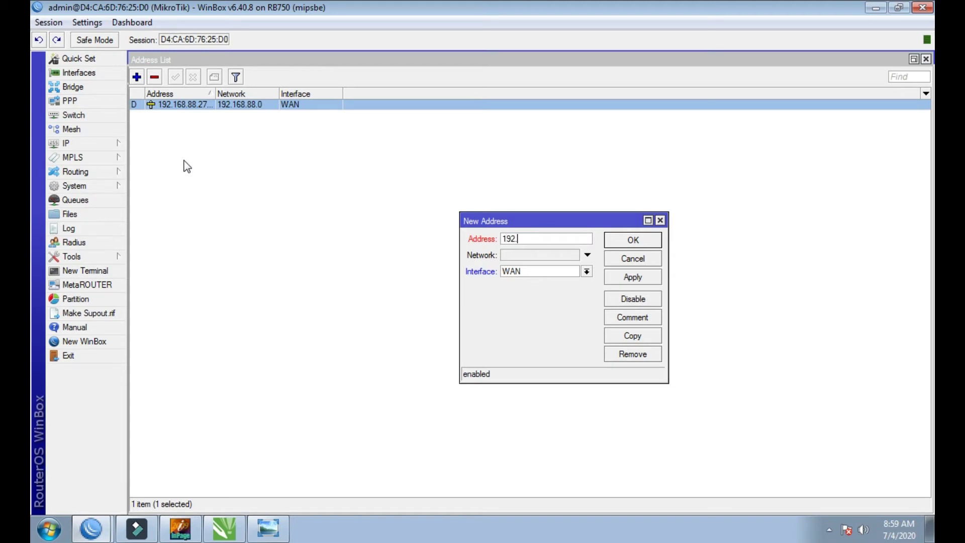
{"action": "type", "text": ".168.88.1/24"}
{"action": "left_click", "coordinate": [587, 272]}
{"action": "left_click", "coordinate": [587, 271]}
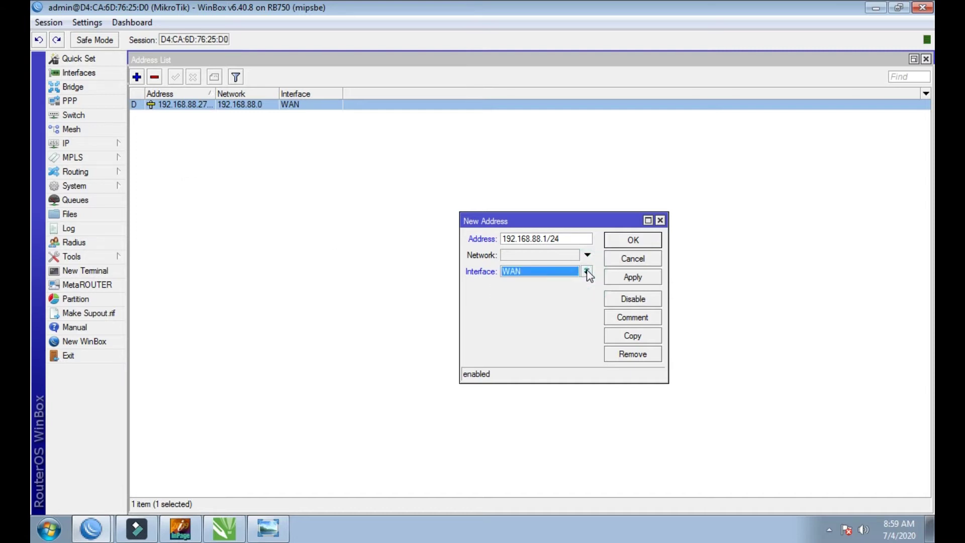
{"action": "left_click", "coordinate": [660, 221]}
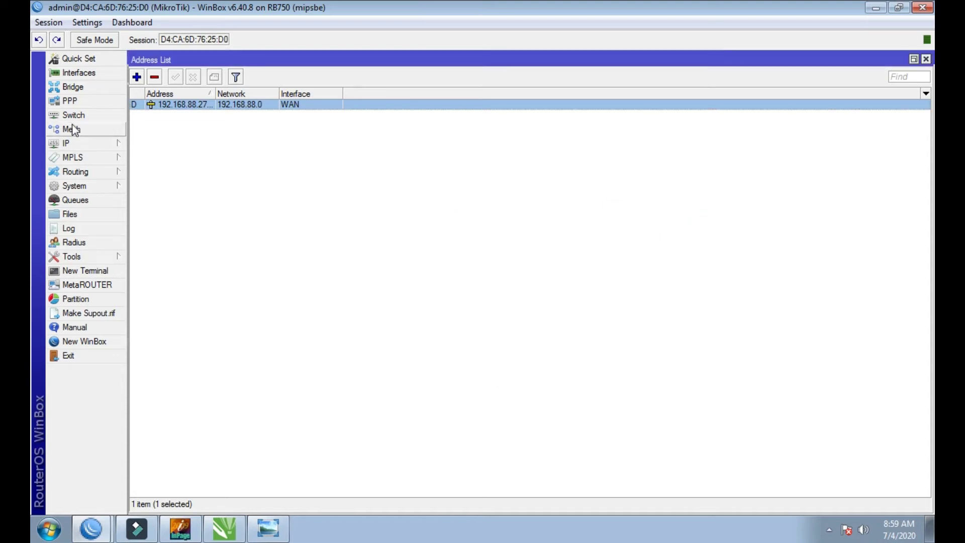
- Create a new bridge interface named bridge+LAN1
{"action": "left_click", "coordinate": [71, 88]}
{"action": "left_click", "coordinate": [145, 177]}
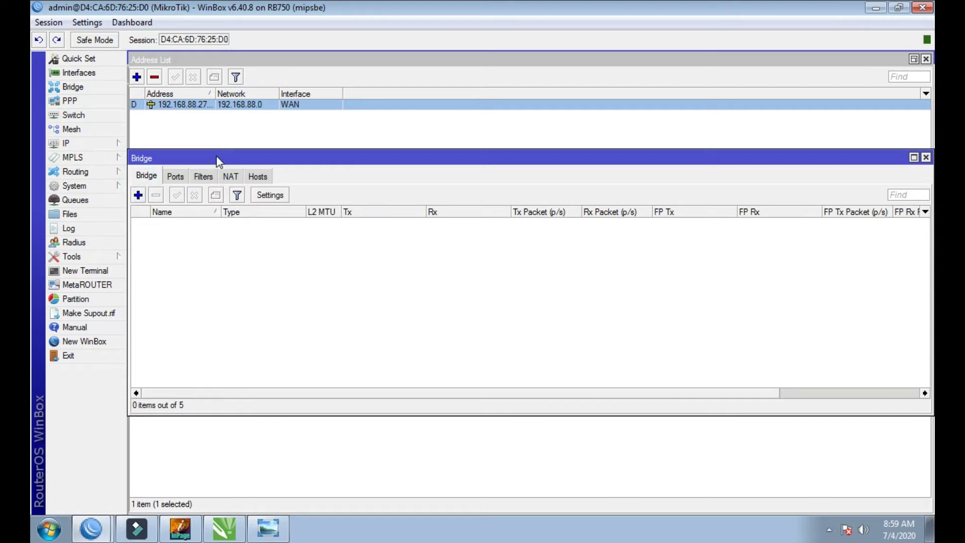
{"action": "left_click_drag", "start_coordinate": [216, 160], "coordinate": [231, 142]}
{"action": "left_click", "coordinate": [154, 175]}
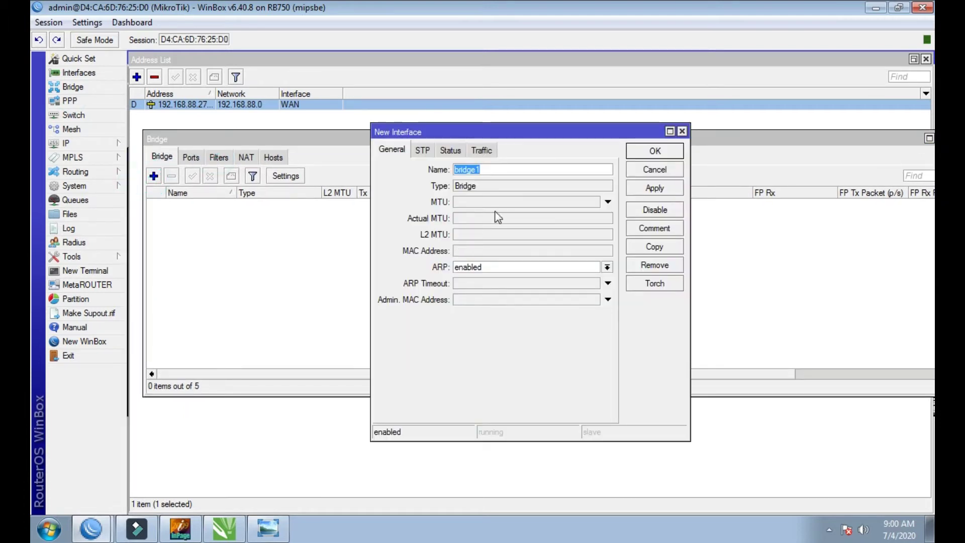
{"action": "left_click", "coordinate": [501, 170]}
{"action": "key", "text": "BackSpace"}
{"action": "type", "text": "+L"}
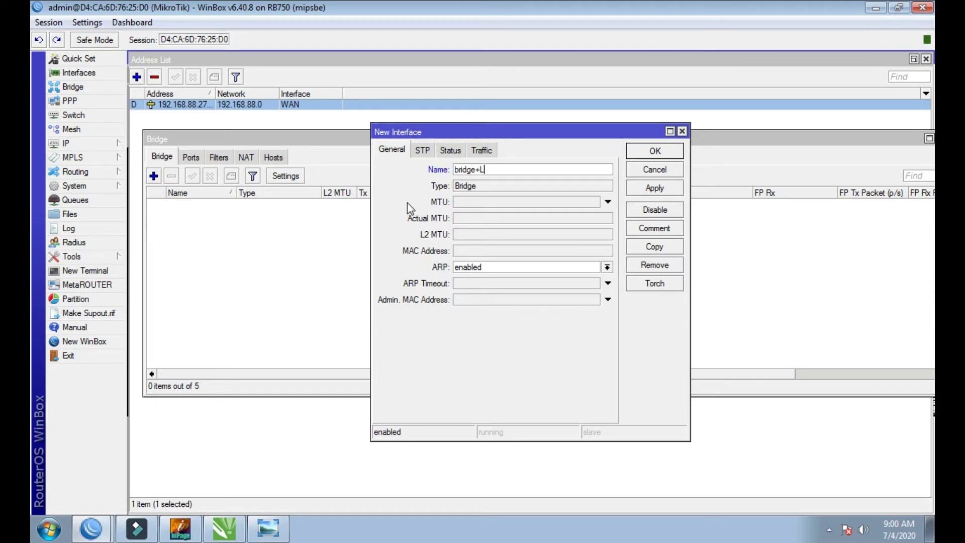
{"action": "type", "text": "AN1"}
{"action": "left_click", "coordinate": [653, 188]}
{"action": "left_click", "coordinate": [655, 152]}
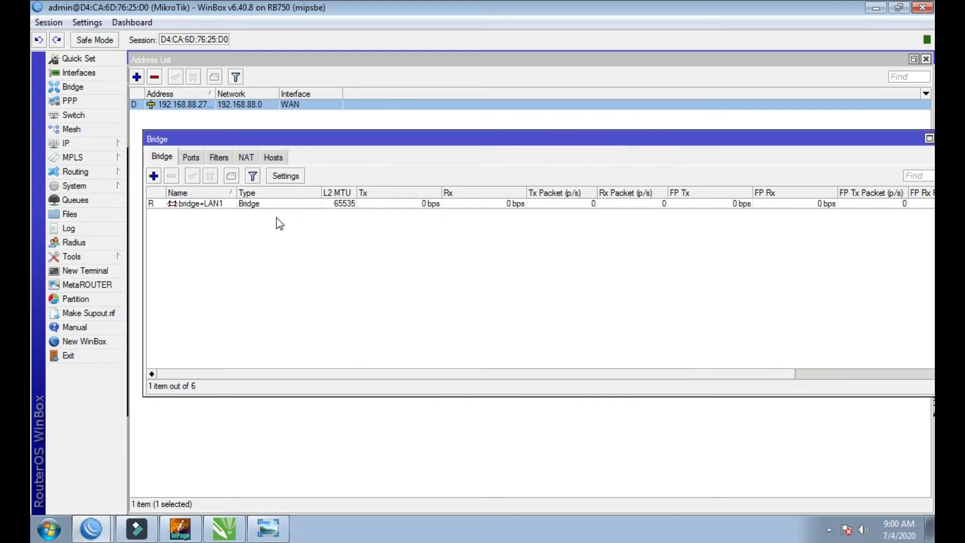
- Create a second bridge interface named bridge+LAN2
{"action": "left_click", "coordinate": [154, 176]}
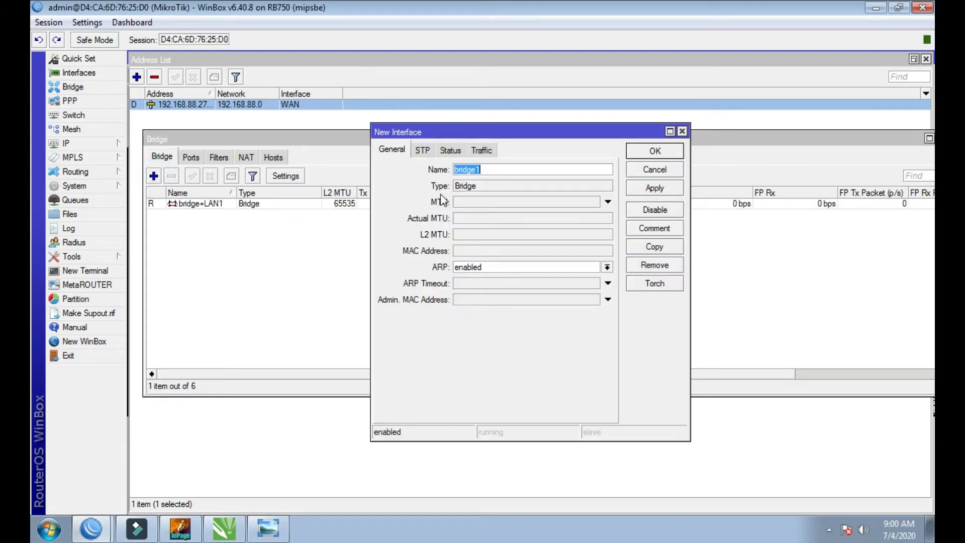
{"action": "left_click", "coordinate": [533, 169]}
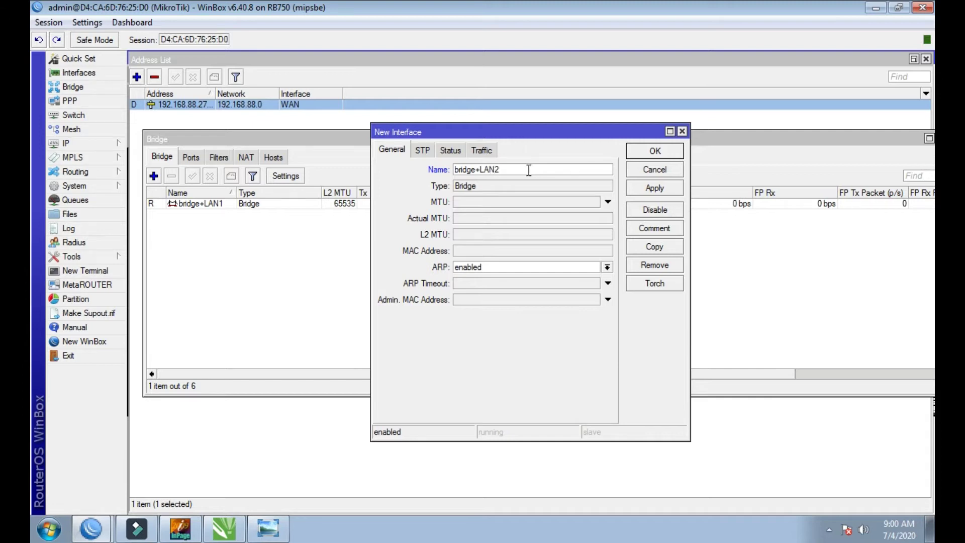
{"action": "left_click", "coordinate": [662, 193]}
{"action": "left_click", "coordinate": [661, 156]}
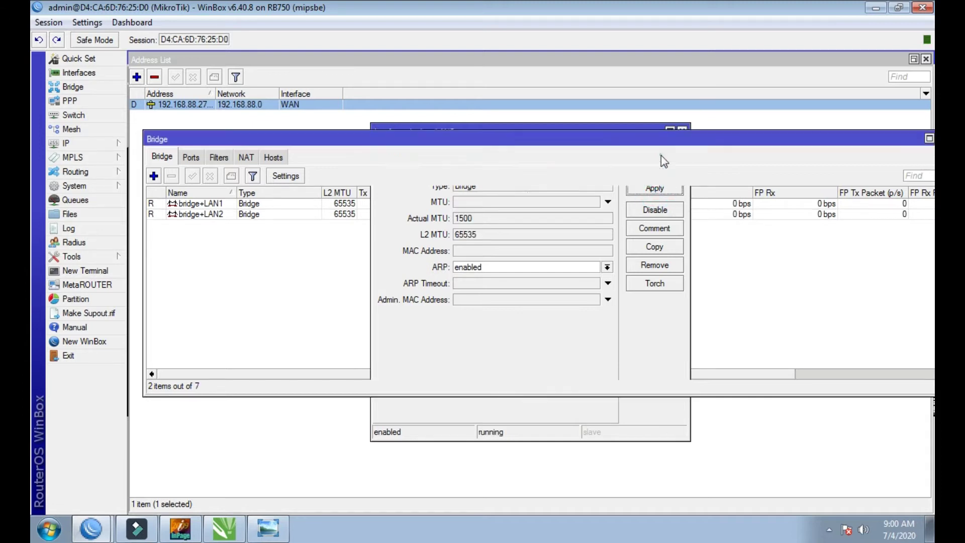
{"action": "left_click", "coordinate": [247, 215]}
{"action": "left_click", "coordinate": [247, 203]}
{"action": "left_click", "coordinate": [247, 232]}
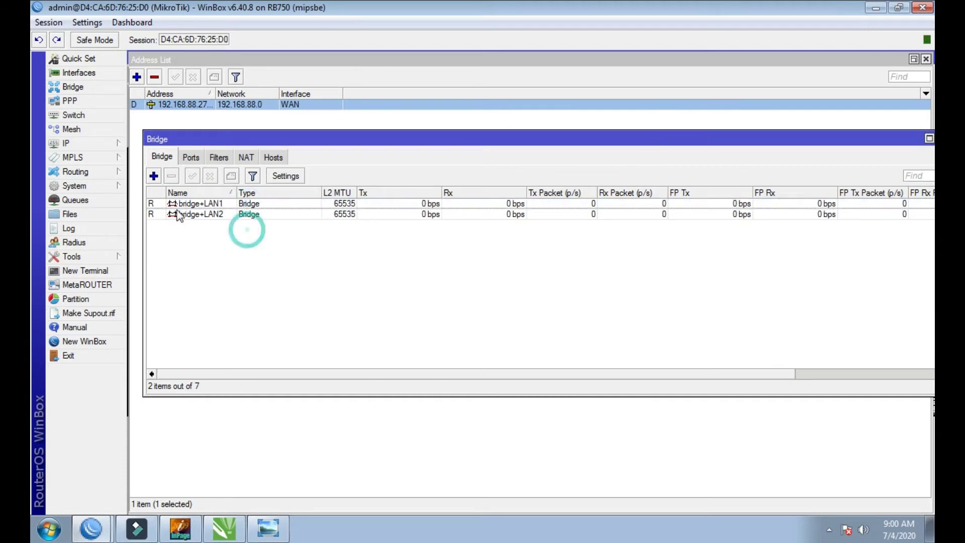
- Add a bridge port assigning interface LAN1 to bridge+LAN1
{"action": "left_click", "coordinate": [191, 157]}
{"action": "left_click", "coordinate": [154, 176]}
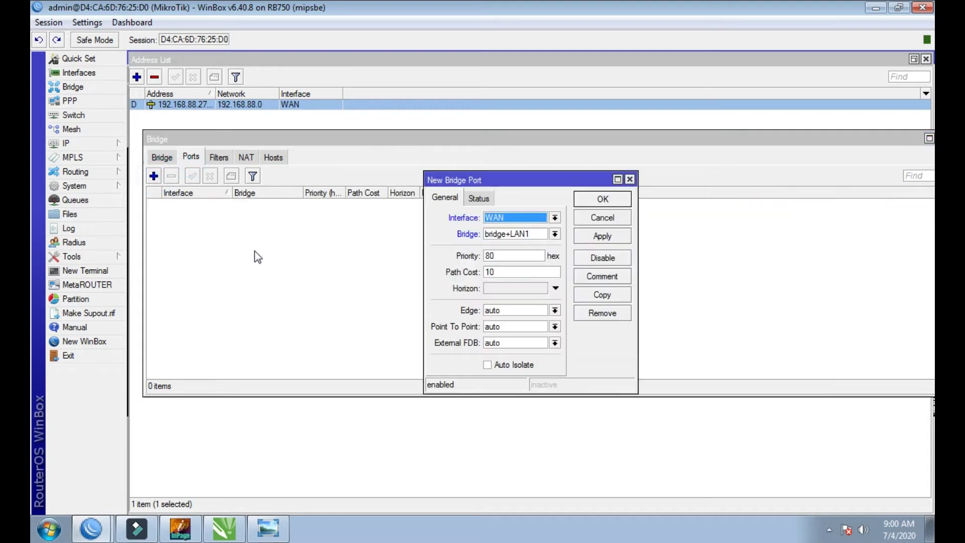
{"action": "left_click", "coordinate": [555, 217]}
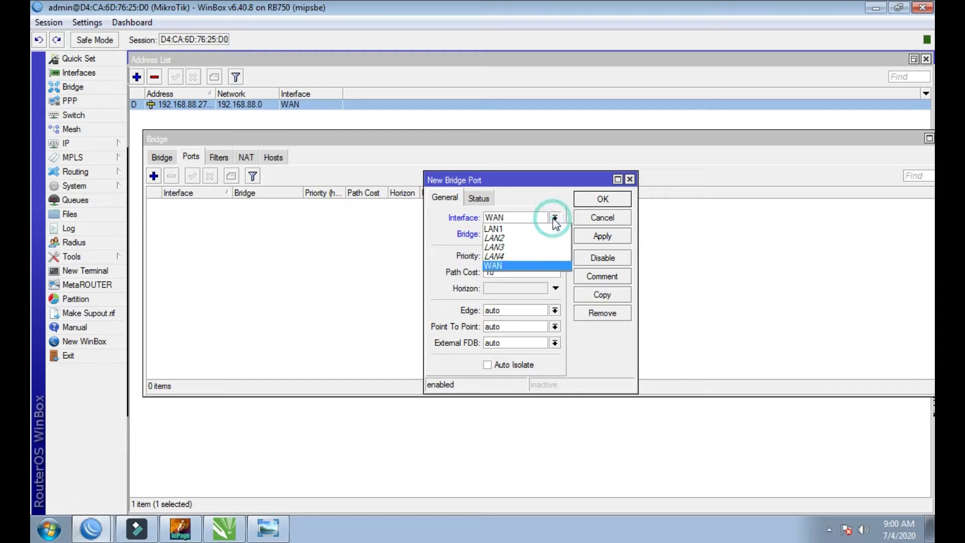
{"action": "left_click", "coordinate": [549, 230]}
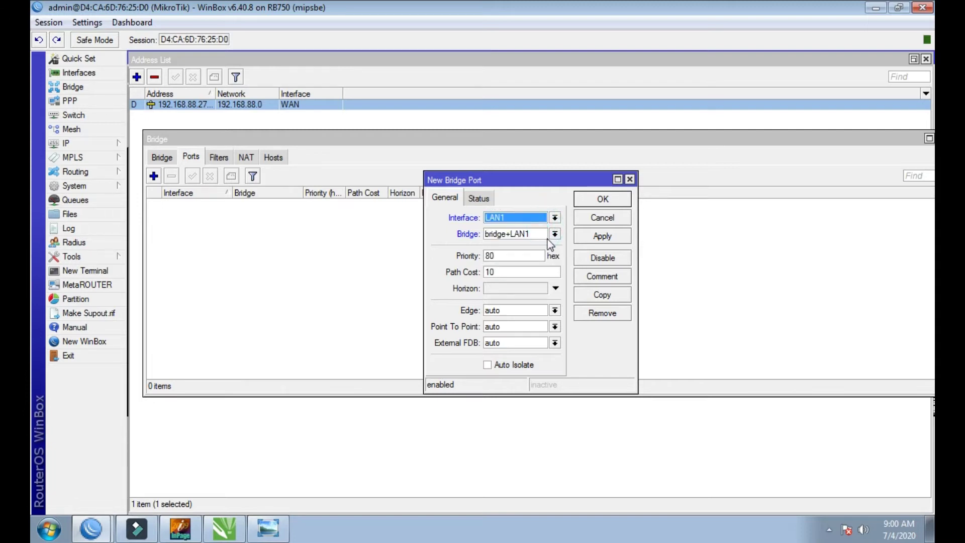
{"action": "left_click", "coordinate": [554, 234]}
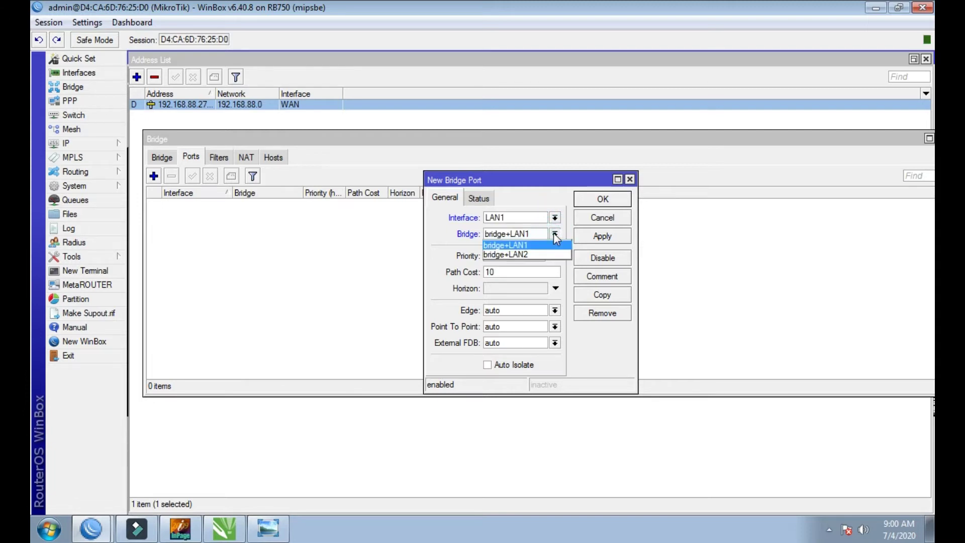
{"action": "left_click", "coordinate": [555, 235]}
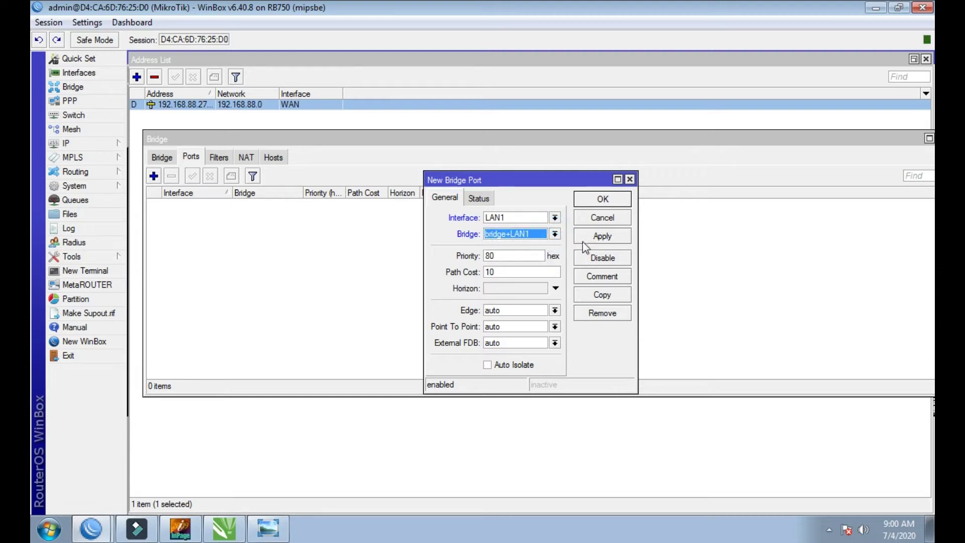
{"action": "left_click", "coordinate": [555, 234]}
{"action": "left_click", "coordinate": [555, 234]}
{"action": "left_click", "coordinate": [554, 234]}
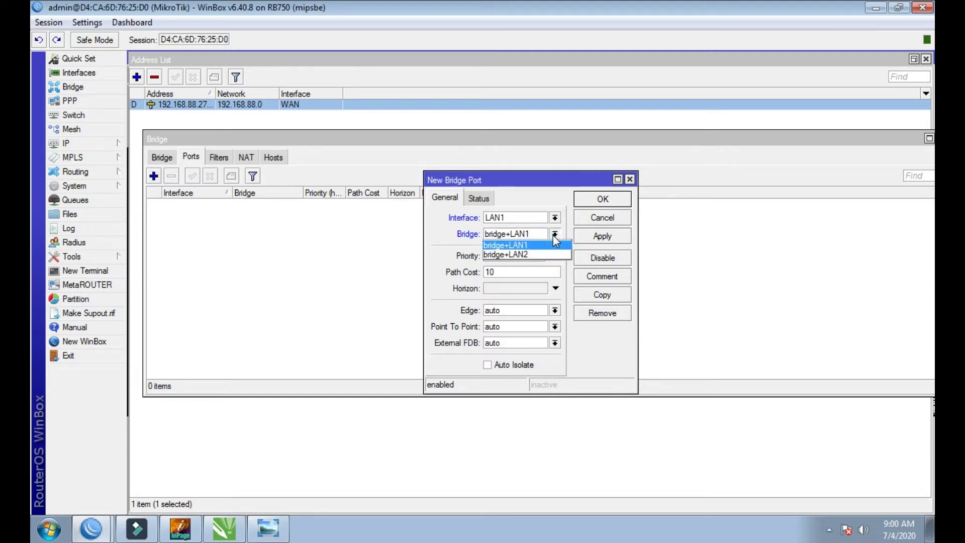
{"action": "left_click", "coordinate": [554, 234]}
{"action": "left_click", "coordinate": [555, 234]}
{"action": "left_click", "coordinate": [554, 234]}
{"action": "left_click", "coordinate": [581, 235]}
{"action": "left_click", "coordinate": [582, 200]}
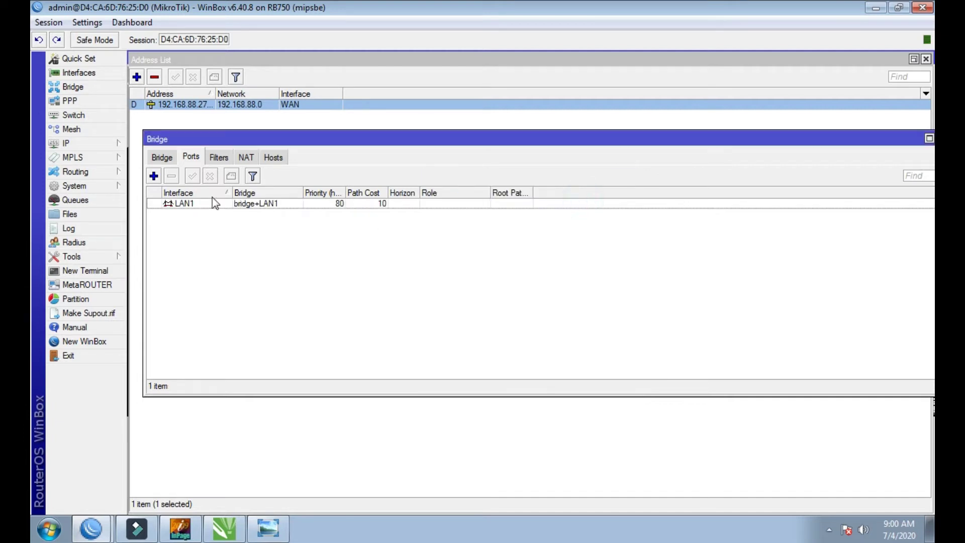
- Start another bridge port entry and reconnect to the router when the session drops
{"action": "left_click", "coordinate": [159, 179]}
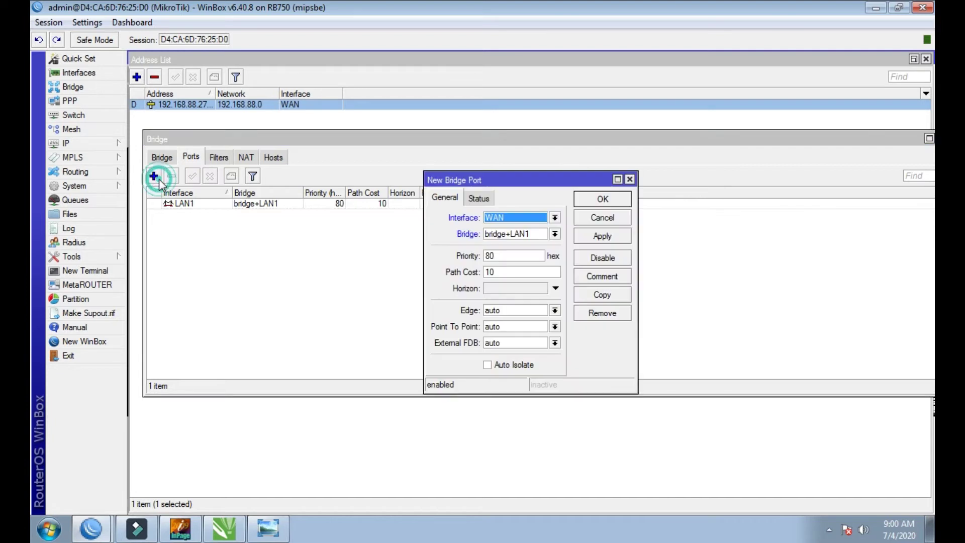
{"action": "left_click", "coordinate": [552, 220]}
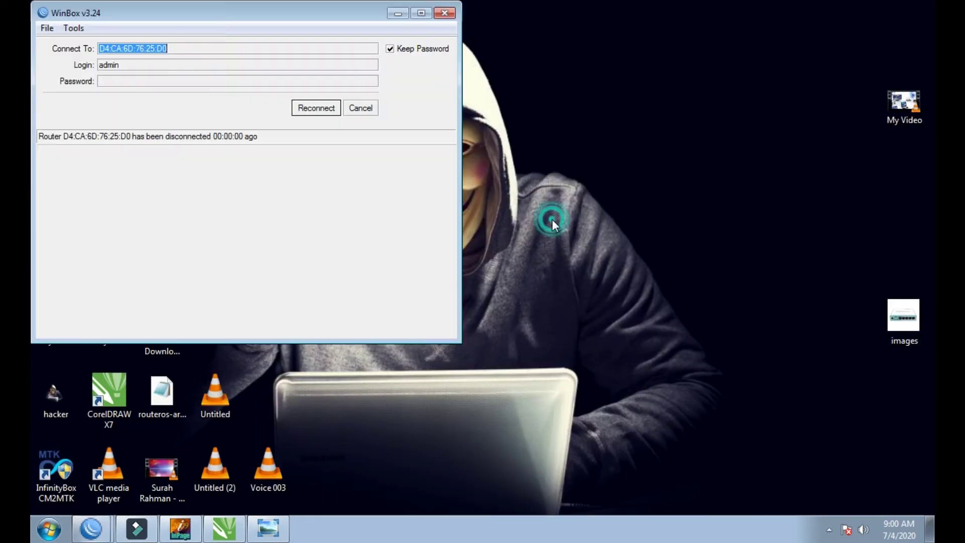
{"action": "left_click", "coordinate": [315, 109]}
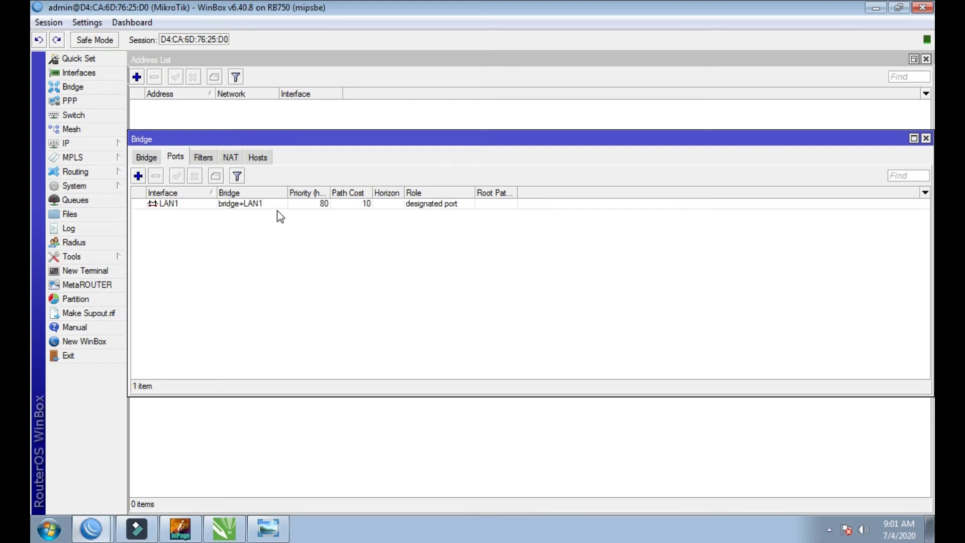
- Add a bridge port assigning interface LAN2 to bridge+LAN1
{"action": "left_click", "coordinate": [137, 176]}
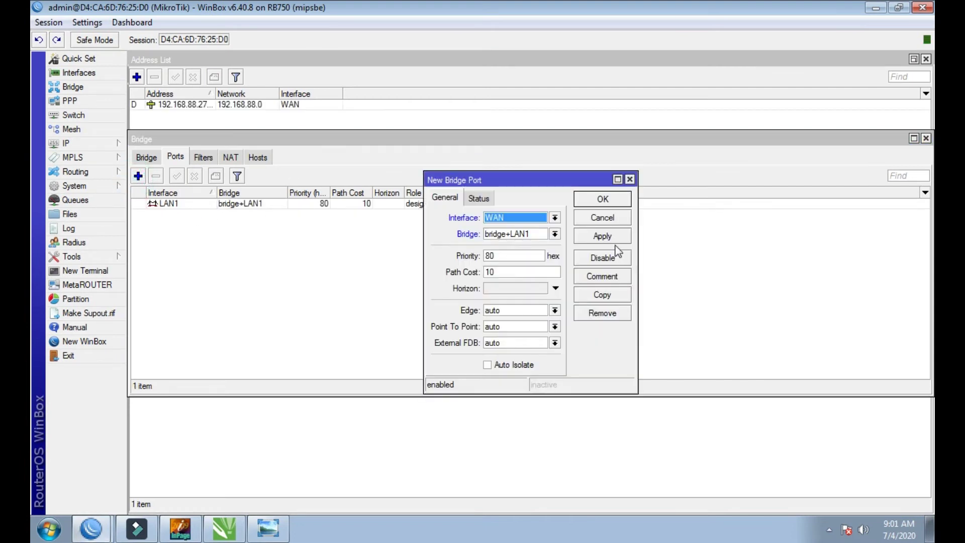
{"action": "left_click", "coordinate": [555, 218]}
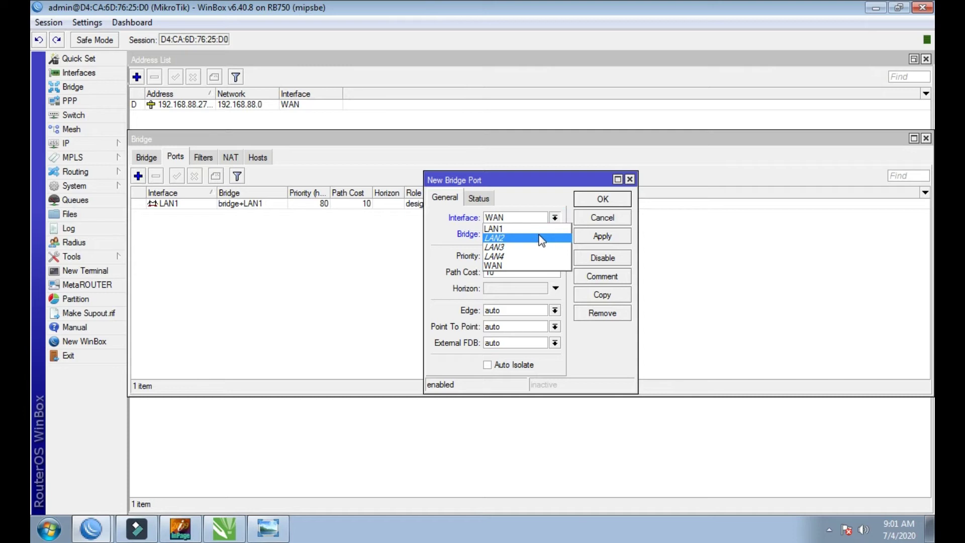
{"action": "left_click", "coordinate": [502, 238]}
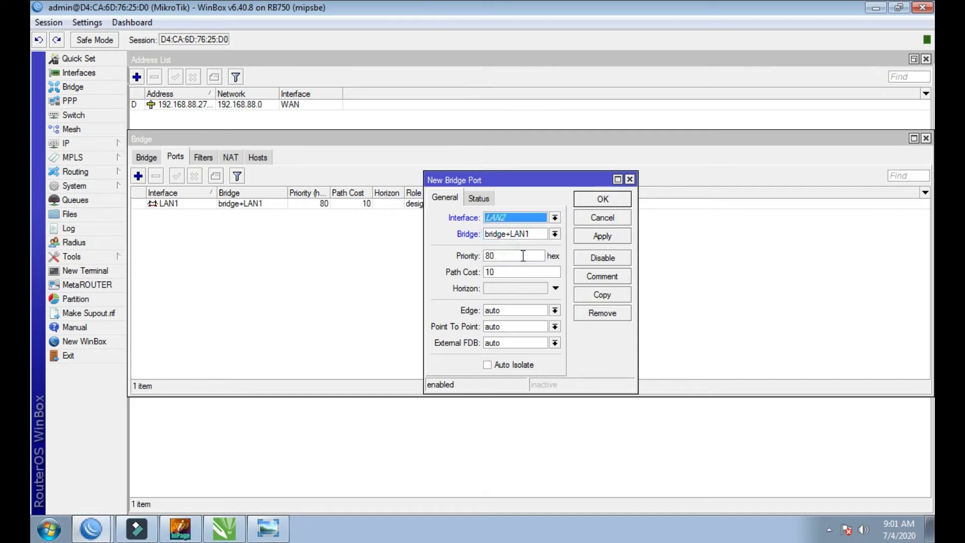
{"action": "left_click", "coordinate": [555, 234]}
{"action": "left_click", "coordinate": [555, 235]}
{"action": "left_click", "coordinate": [555, 235]}
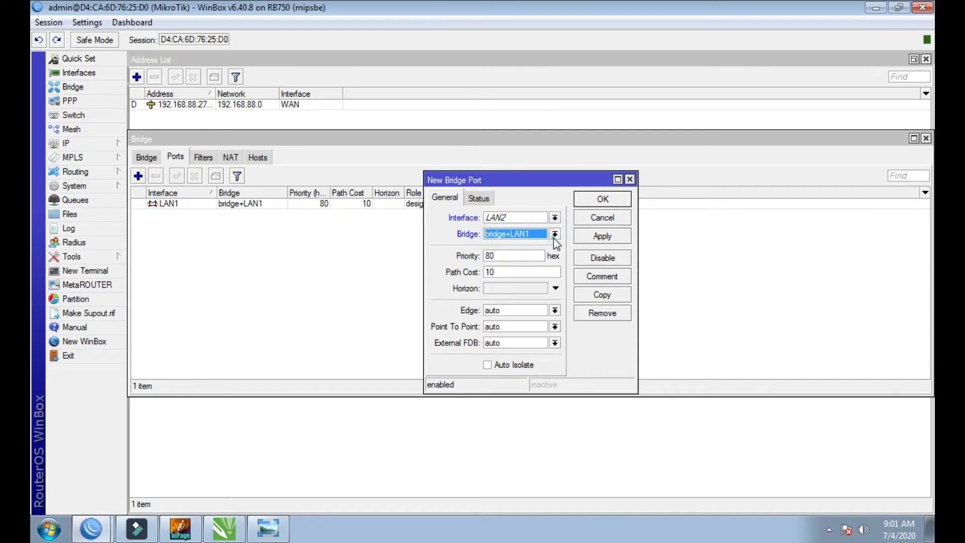
{"action": "left_click", "coordinate": [595, 237]}
{"action": "left_click", "coordinate": [597, 201]}
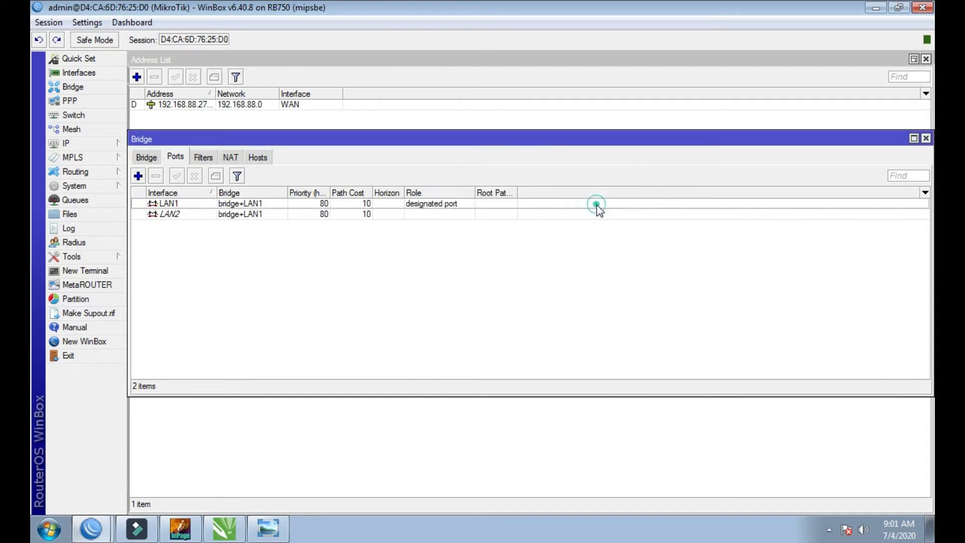
- Add a bridge port assigning interface LAN3 to bridge+LAN2
{"action": "left_click", "coordinate": [137, 176]}
{"action": "left_click", "coordinate": [555, 219]}
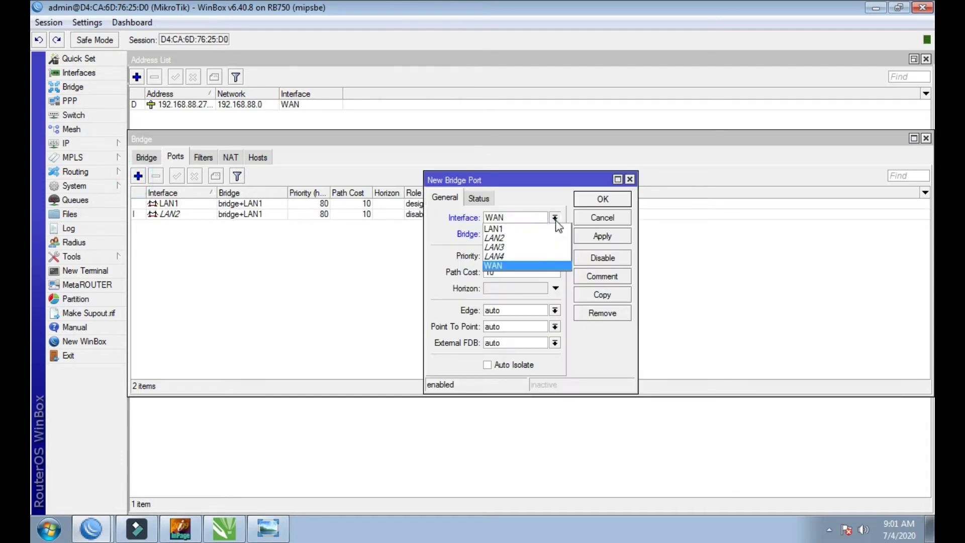
{"action": "left_click", "coordinate": [543, 247]}
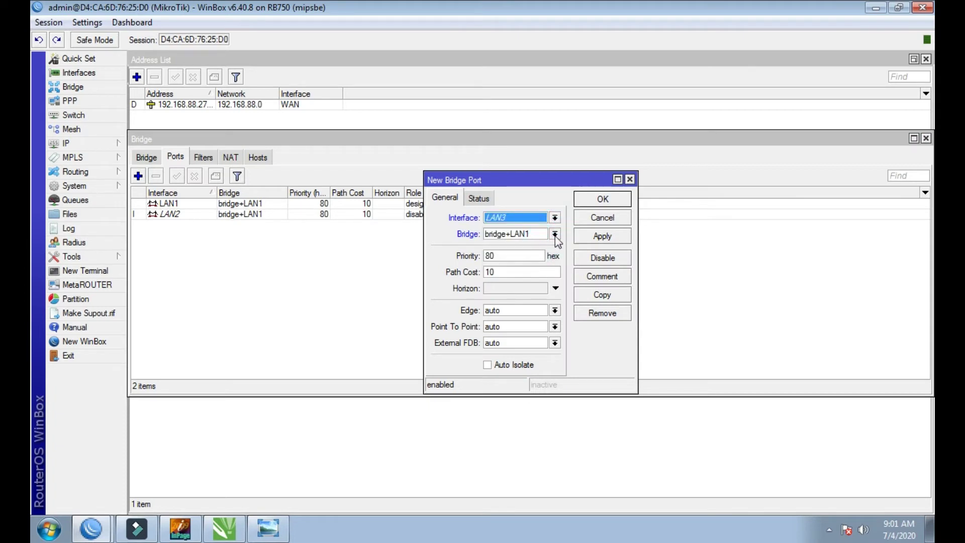
{"action": "left_click", "coordinate": [555, 234]}
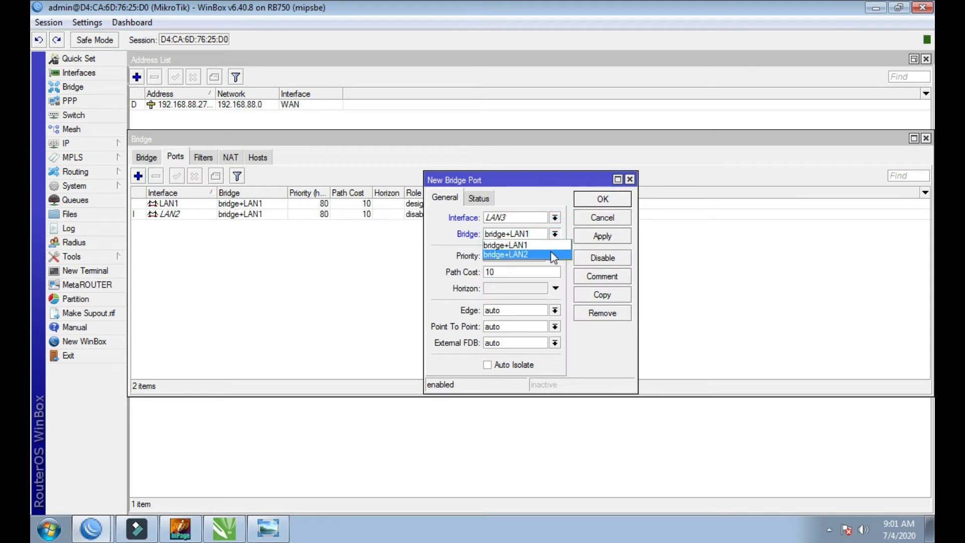
{"action": "left_click", "coordinate": [491, 253]}
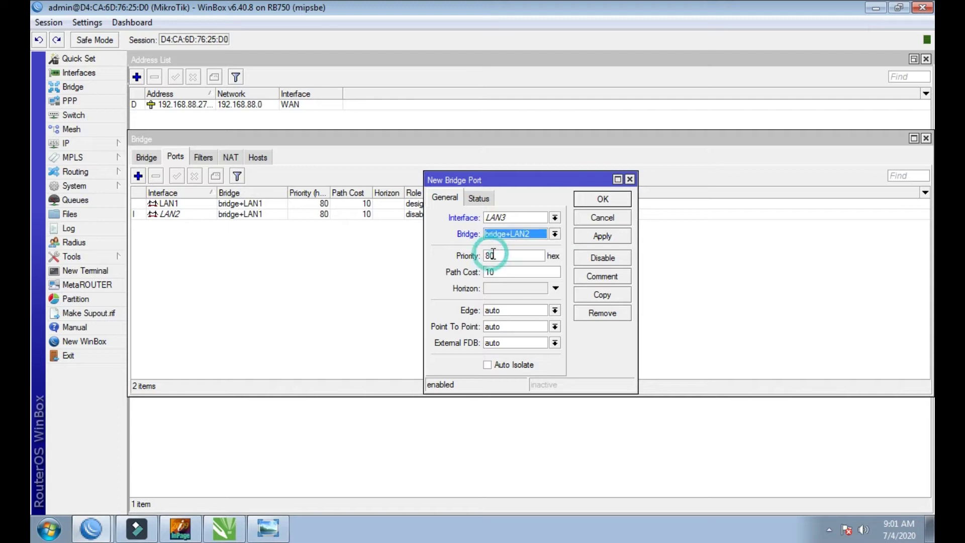
{"action": "left_click", "coordinate": [587, 241]}
{"action": "left_click", "coordinate": [587, 219]}
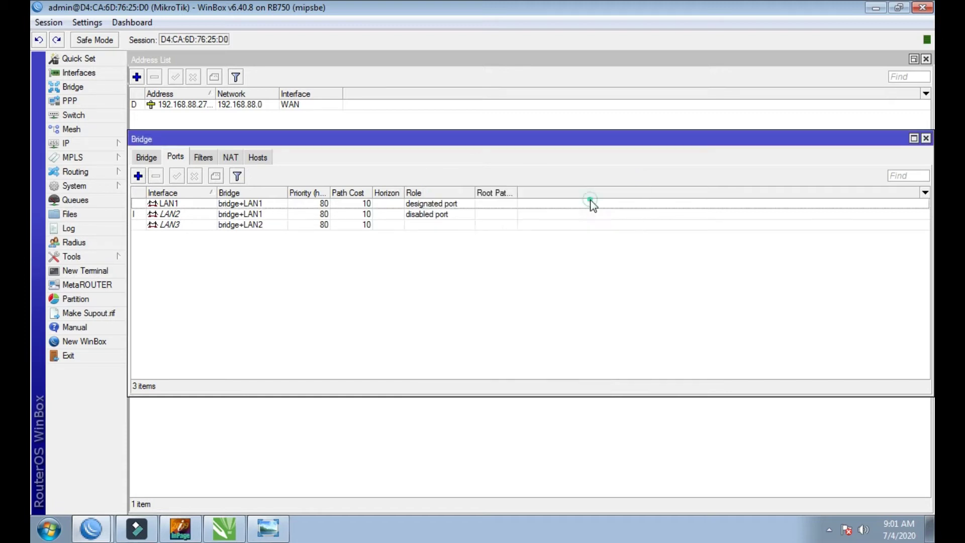
- Add a bridge port assigning interface LAN4 to bridge+LAN2
{"action": "left_click", "coordinate": [138, 176]}
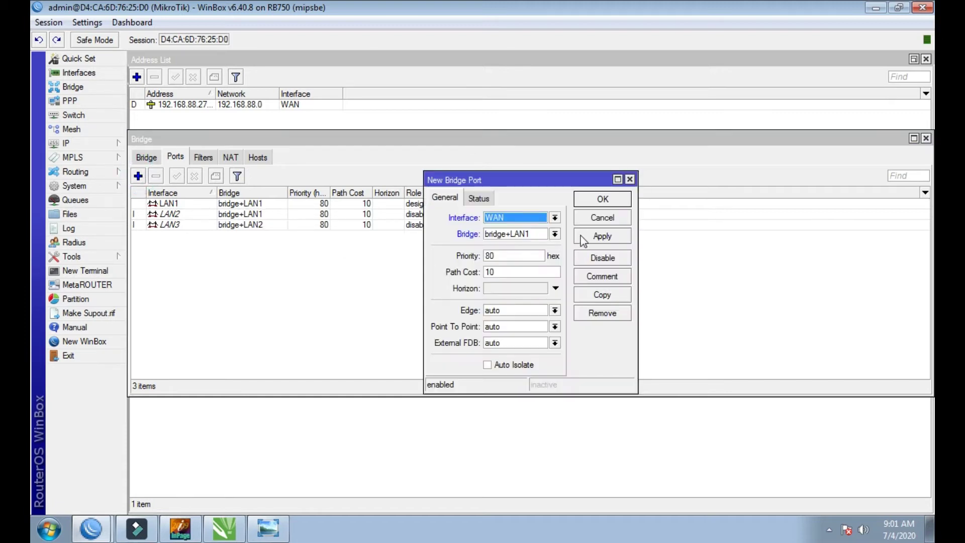
{"action": "left_click", "coordinate": [554, 220]}
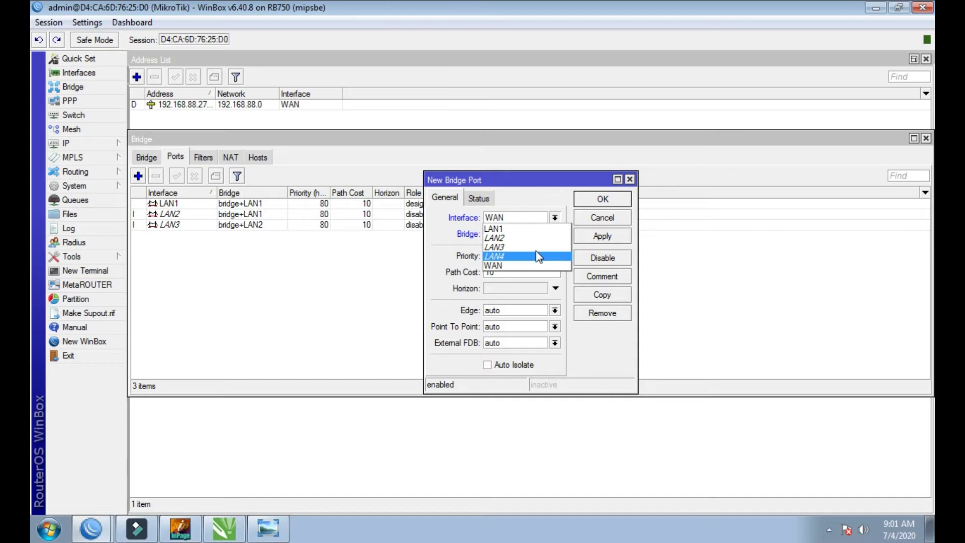
{"action": "left_click", "coordinate": [539, 256]}
{"action": "left_click", "coordinate": [554, 234]}
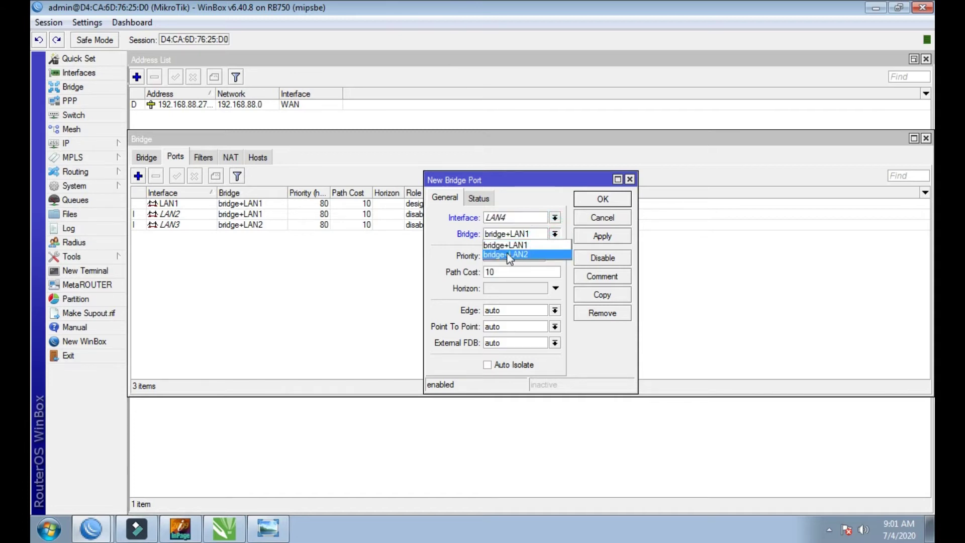
{"action": "left_click", "coordinate": [509, 255]}
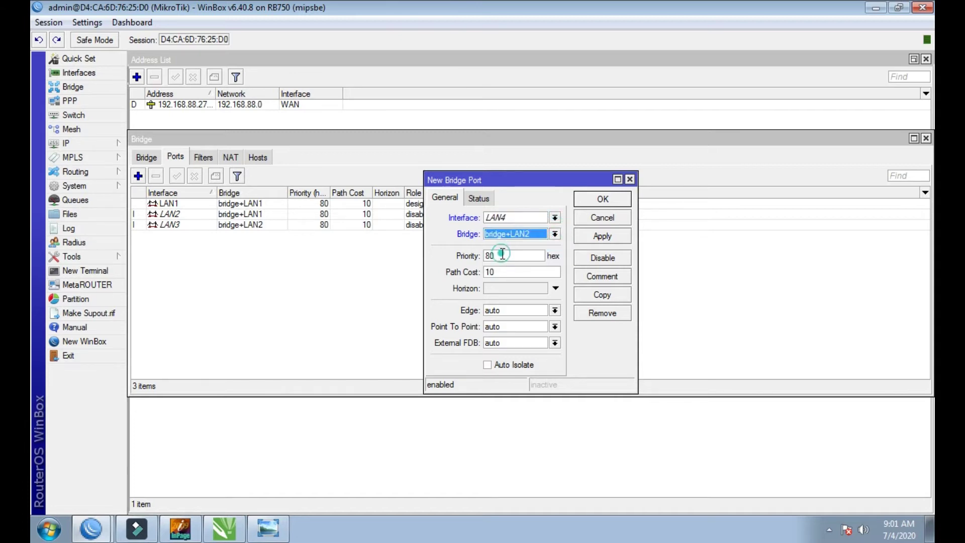
{"action": "left_click", "coordinate": [589, 239]}
{"action": "left_click", "coordinate": [603, 199]}
- Review which bridge each of the LAN ports is assigned to, then close the bridge window
{"action": "left_click", "coordinate": [276, 215]}
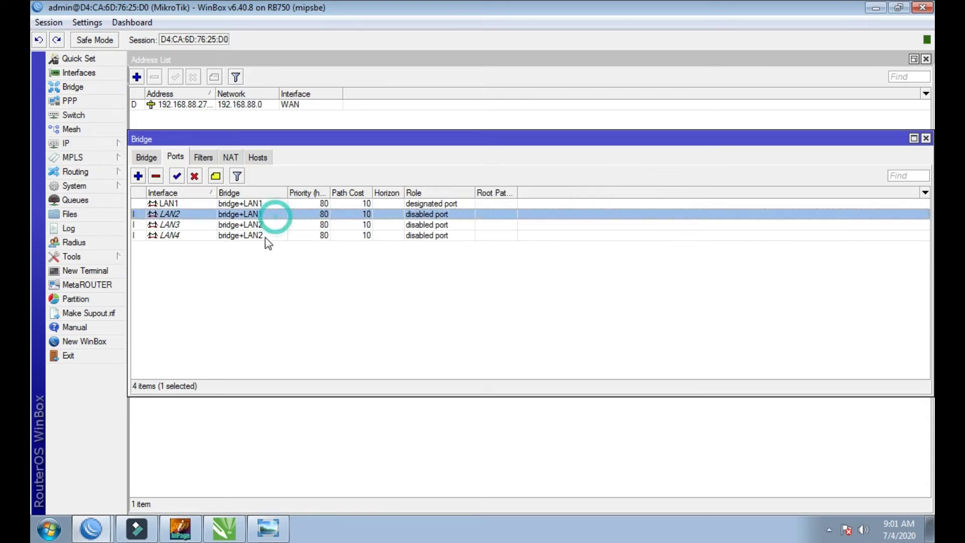
{"action": "left_click", "coordinate": [261, 225]}
{"action": "left_click", "coordinate": [243, 235]}
{"action": "left_click", "coordinate": [248, 215]}
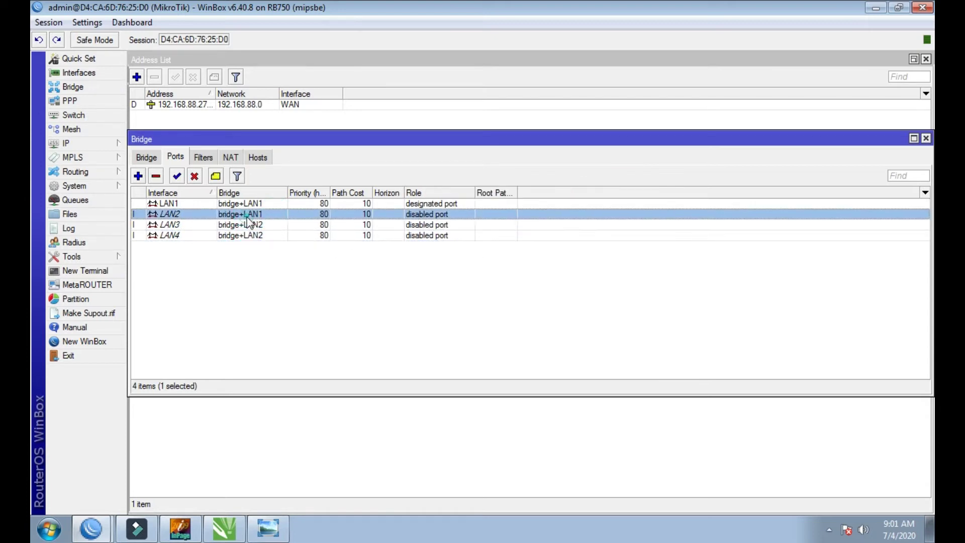
{"action": "left_click", "coordinate": [243, 203]}
{"action": "left_click", "coordinate": [248, 225]}
{"action": "left_click", "coordinate": [252, 235]}
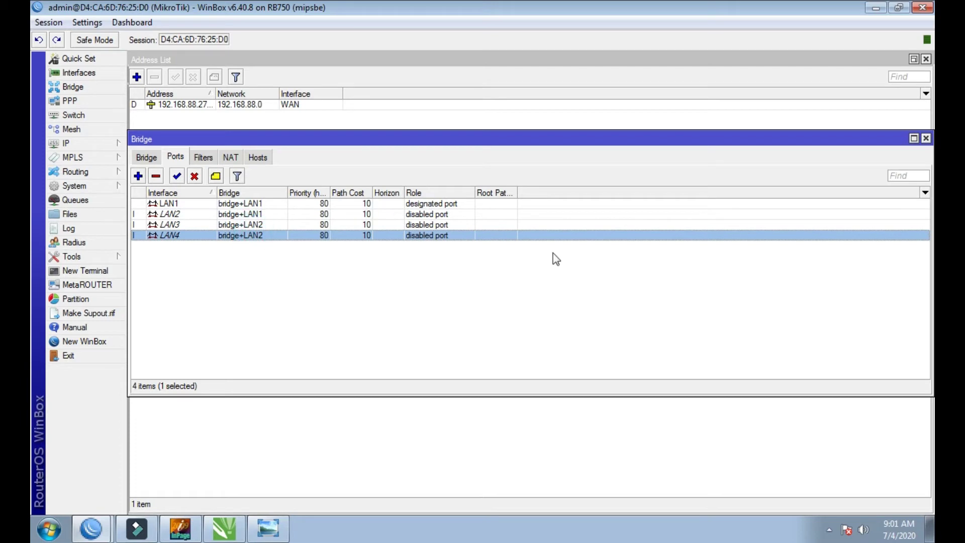
{"action": "left_click", "coordinate": [926, 139]}
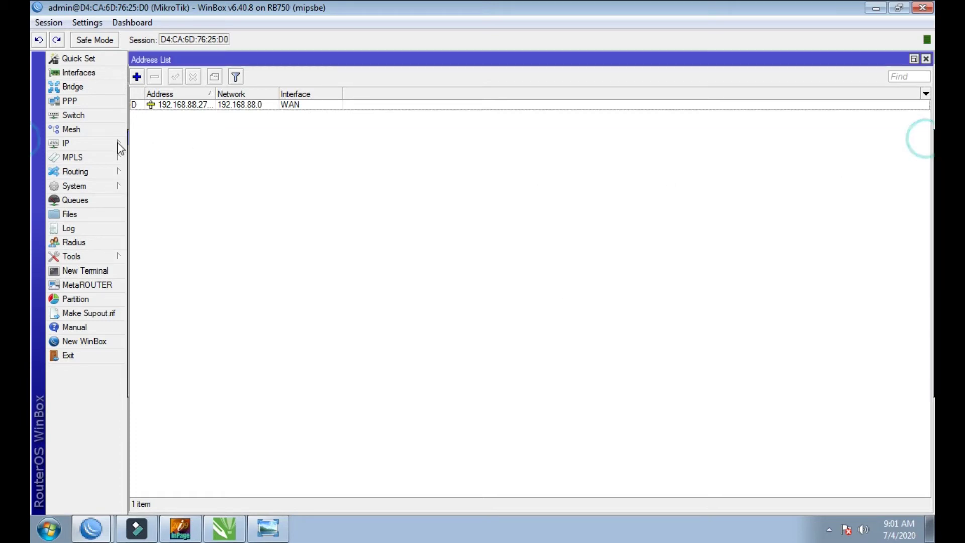
- Add the IP address 192.168.88.1/24 on interface bridge+LAN1
{"action": "left_click", "coordinate": [136, 77]}
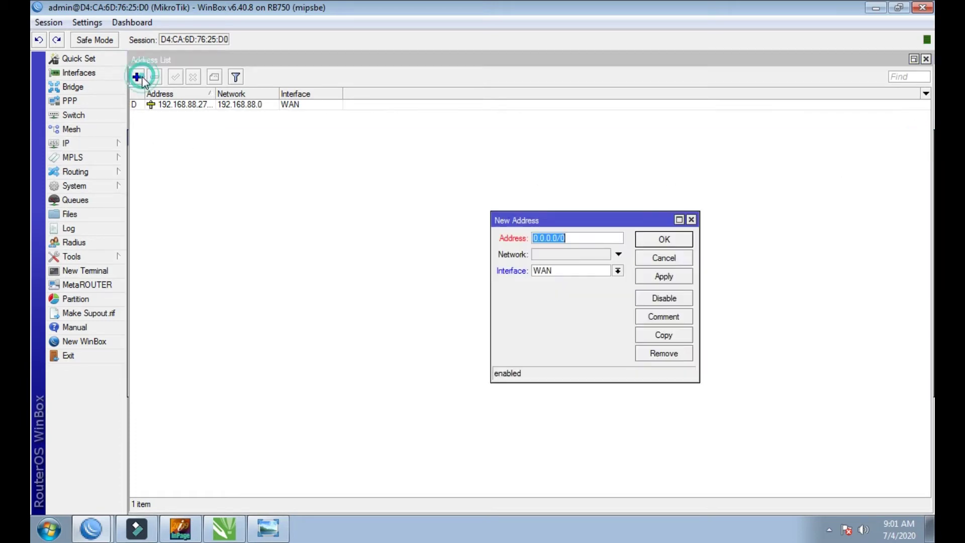
{"action": "type", "text": "192.168"}
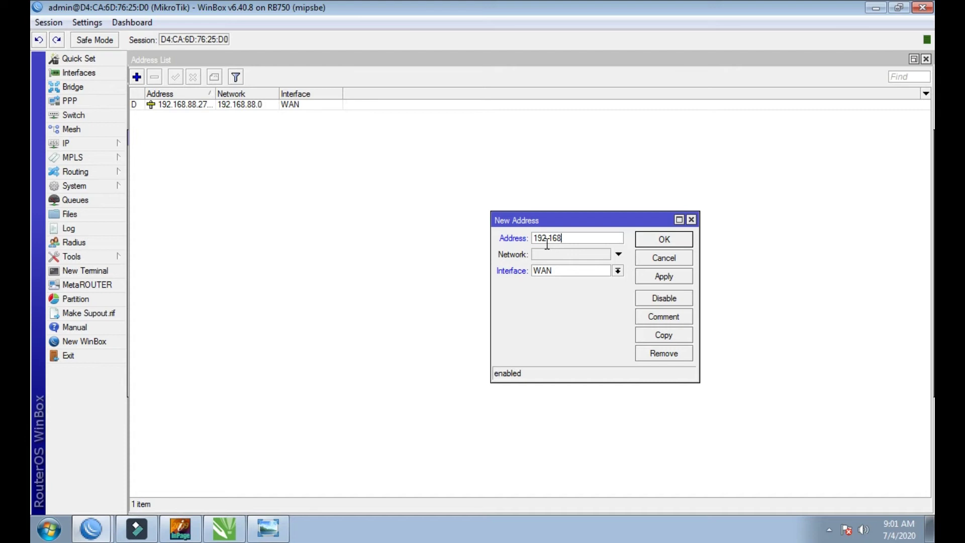
{"action": "type", "text": ".88.1/24"}
{"action": "left_click", "coordinate": [617, 271]}
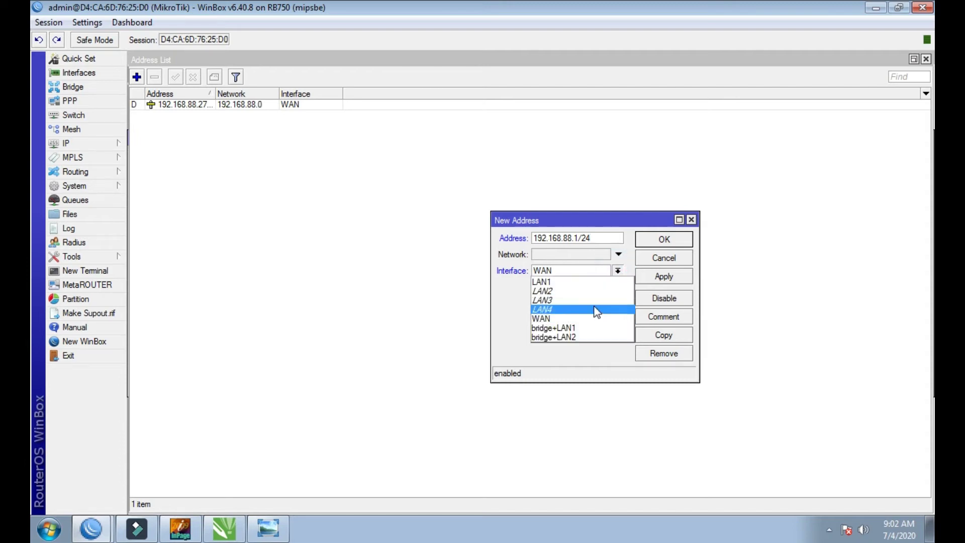
{"action": "left_click", "coordinate": [542, 327]}
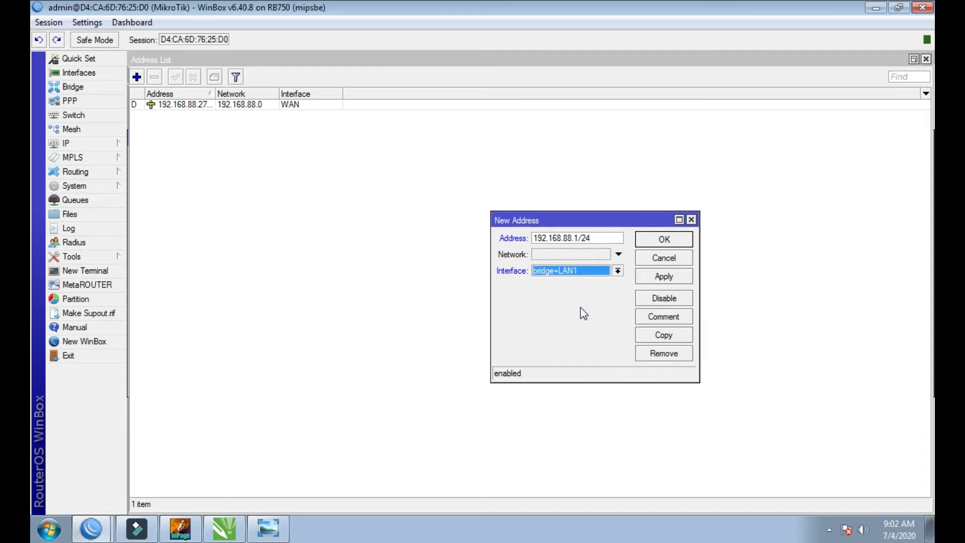
{"action": "left_click", "coordinate": [618, 271]}
{"action": "left_click", "coordinate": [547, 327]}
{"action": "left_click", "coordinate": [651, 278]}
{"action": "left_click", "coordinate": [656, 245]}
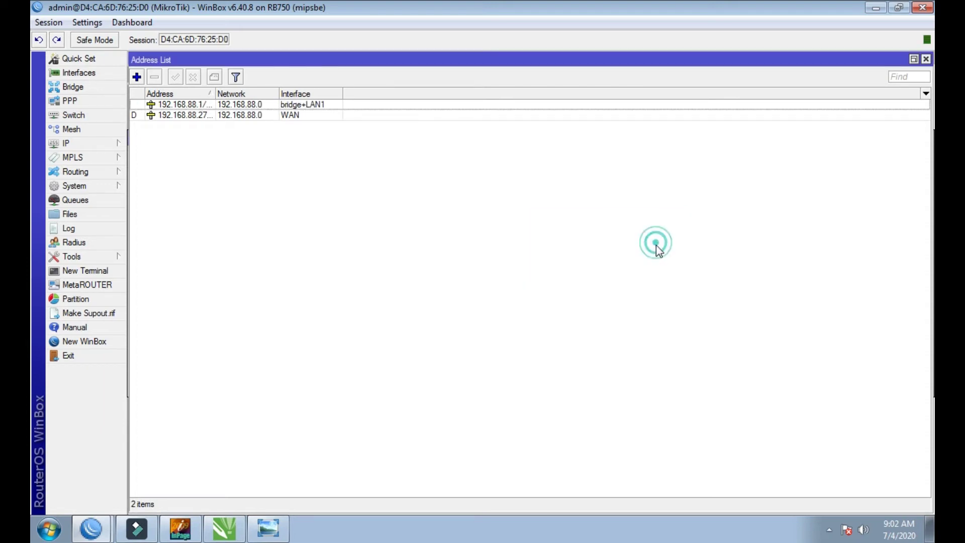
- Add the IP address 192.168.78.1/24 on interface bridge+LAN2
{"action": "left_click", "coordinate": [137, 76]}
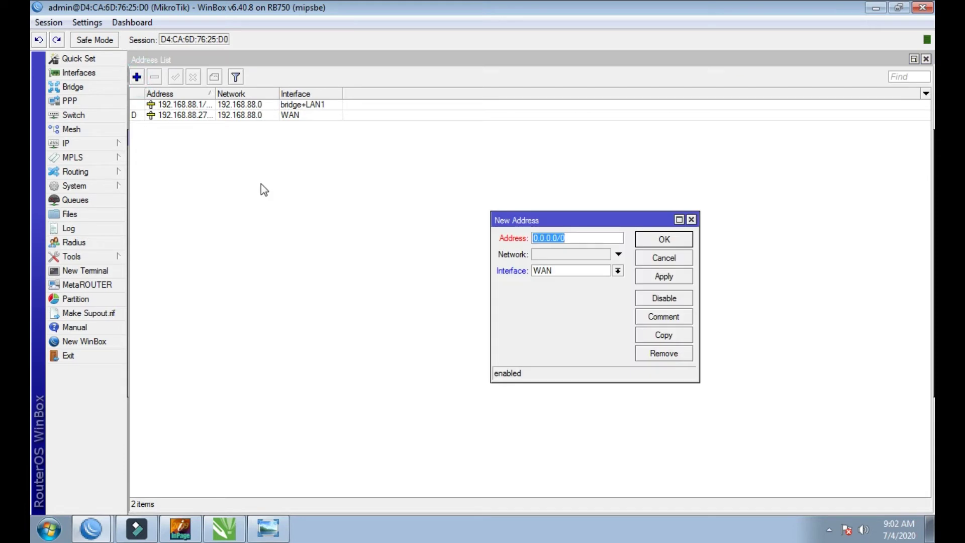
{"action": "type", "text": "192.168.78.1/24"}
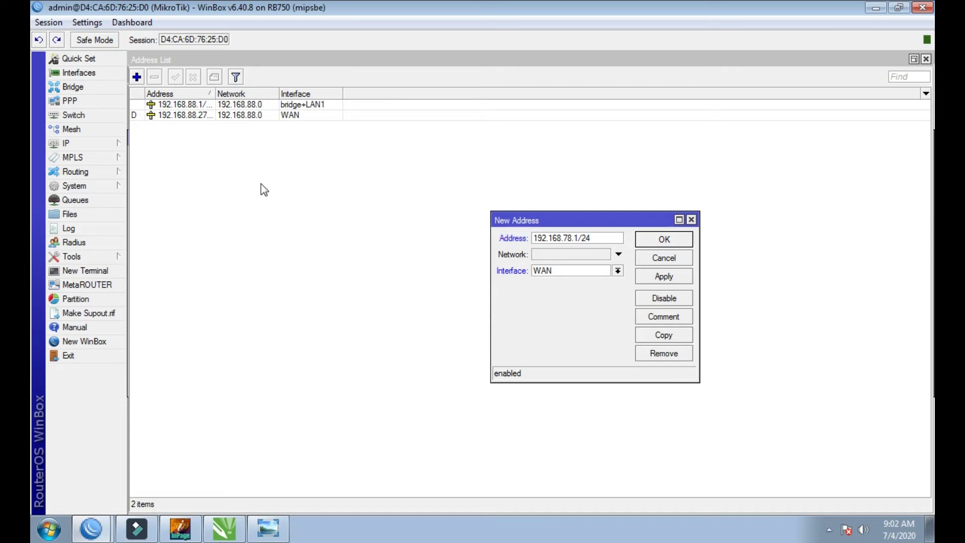
{"action": "left_click_drag", "start_coordinate": [601, 239], "coordinate": [534, 236]}
{"action": "left_click", "coordinate": [600, 241]}
{"action": "left_click", "coordinate": [617, 271]}
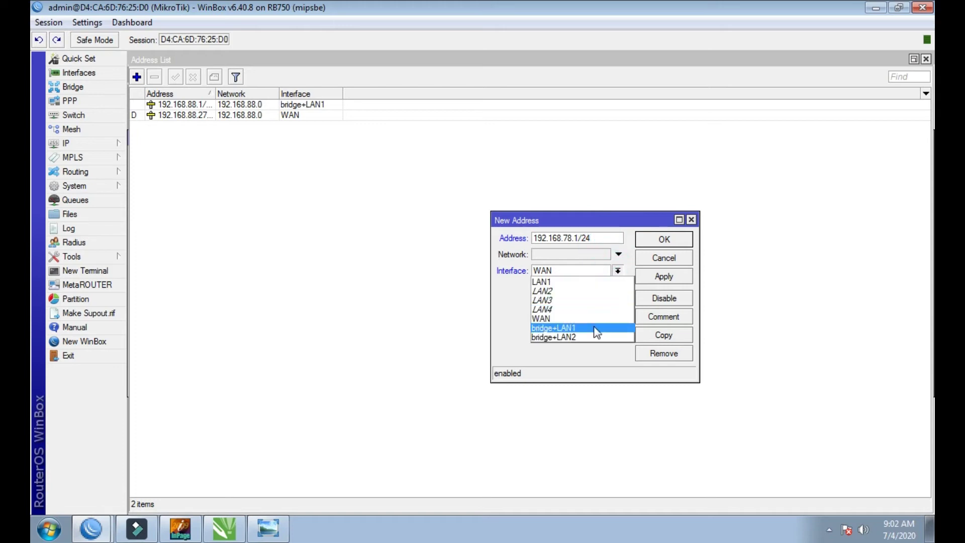
{"action": "left_click", "coordinate": [557, 338]}
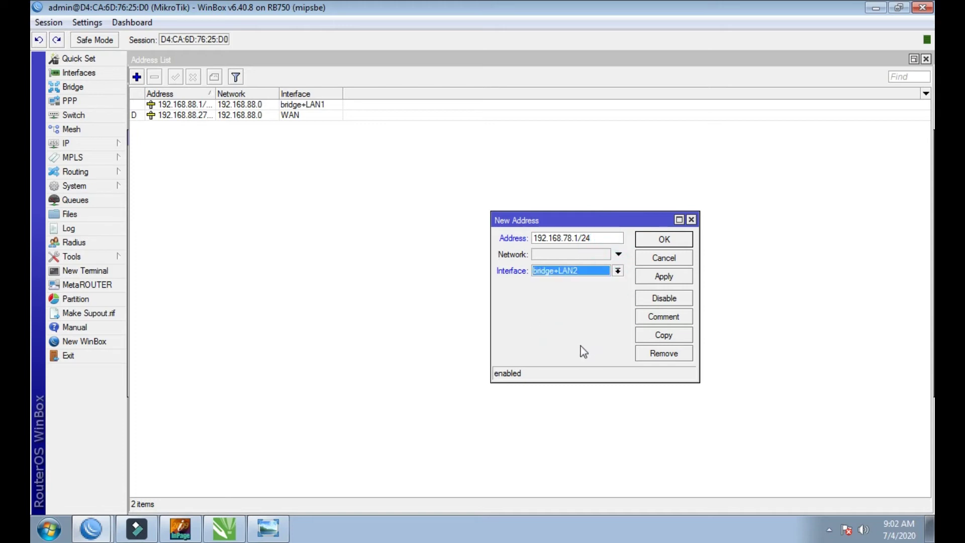
{"action": "left_click", "coordinate": [658, 259]}
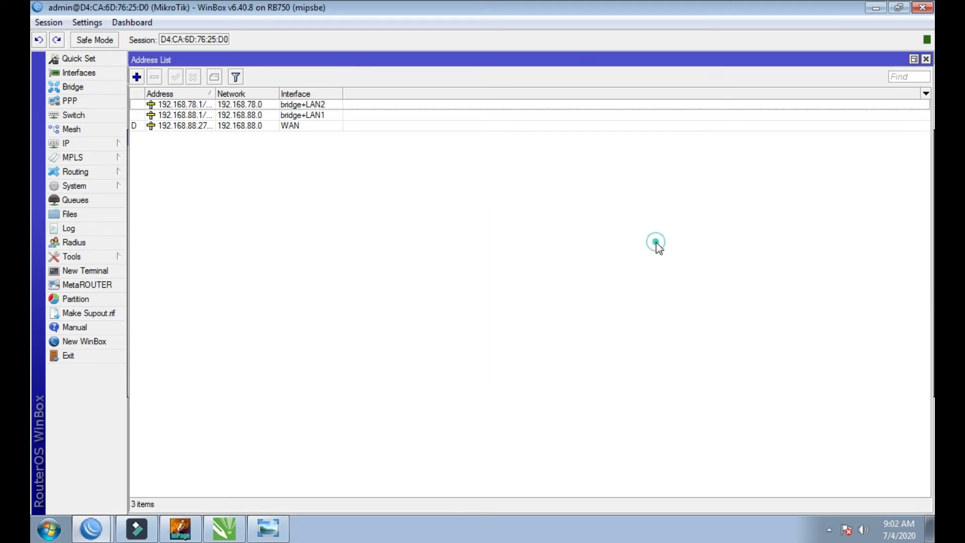
- Compare the networks of the WAN, bridge+LAN1 and bridge+LAN2 addresses, then close the address list
{"action": "left_click", "coordinate": [264, 128]}
{"action": "left_click", "coordinate": [265, 119]}
{"action": "left_click", "coordinate": [262, 105]}
{"action": "left_click", "coordinate": [263, 116]}
{"action": "left_click", "coordinate": [262, 105]}
{"action": "left_click", "coordinate": [263, 118]}
{"action": "left_click", "coordinate": [262, 105]}
{"action": "left_click", "coordinate": [265, 118]}
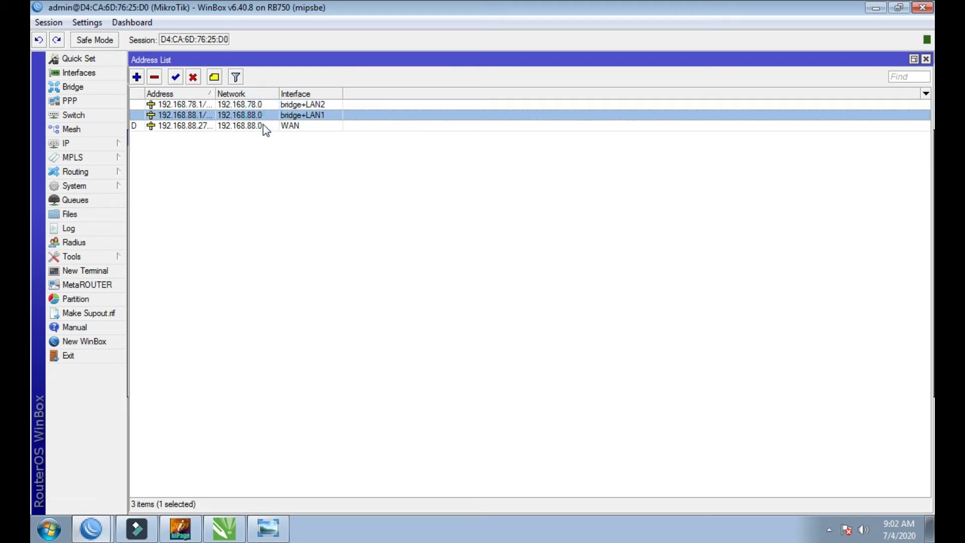
{"action": "left_click", "coordinate": [925, 59]}
- Run Hotspot Setup on interface bridge+LAN1 and accept the default local network address
{"action": "left_click", "coordinate": [95, 144]}
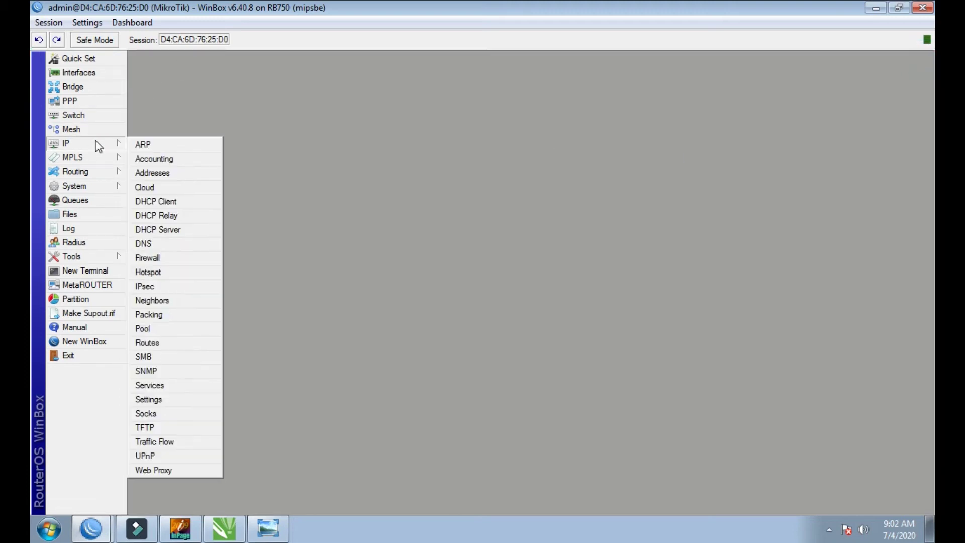
{"action": "left_click", "coordinate": [145, 272]}
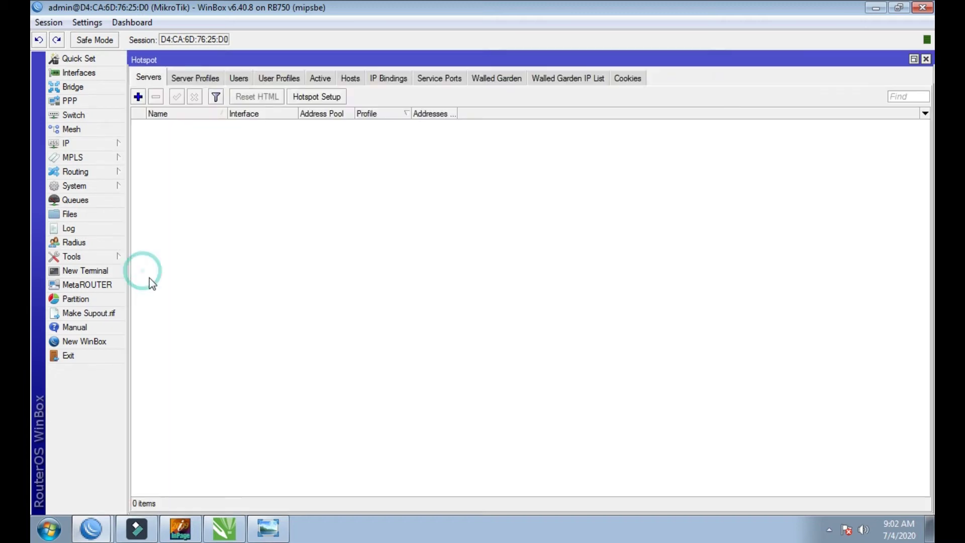
{"action": "left_click", "coordinate": [307, 98]}
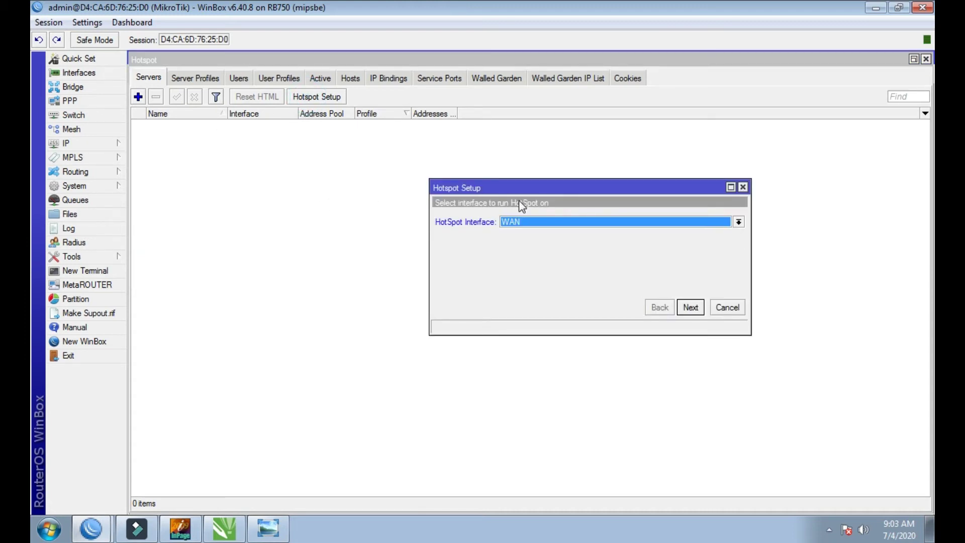
{"action": "left_click", "coordinate": [737, 222]}
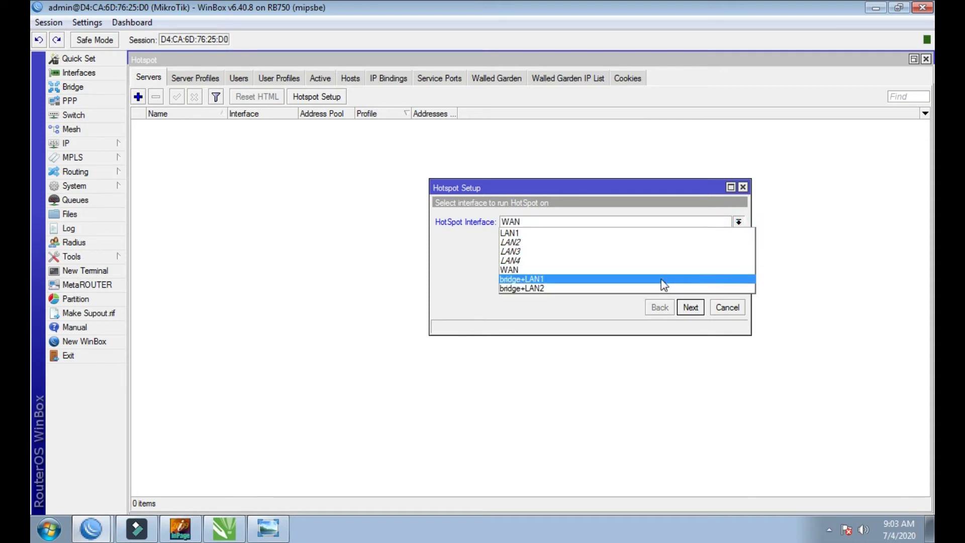
{"action": "left_click", "coordinate": [511, 279]}
{"action": "left_click", "coordinate": [693, 310]}
{"action": "left_click", "coordinate": [692, 309]}
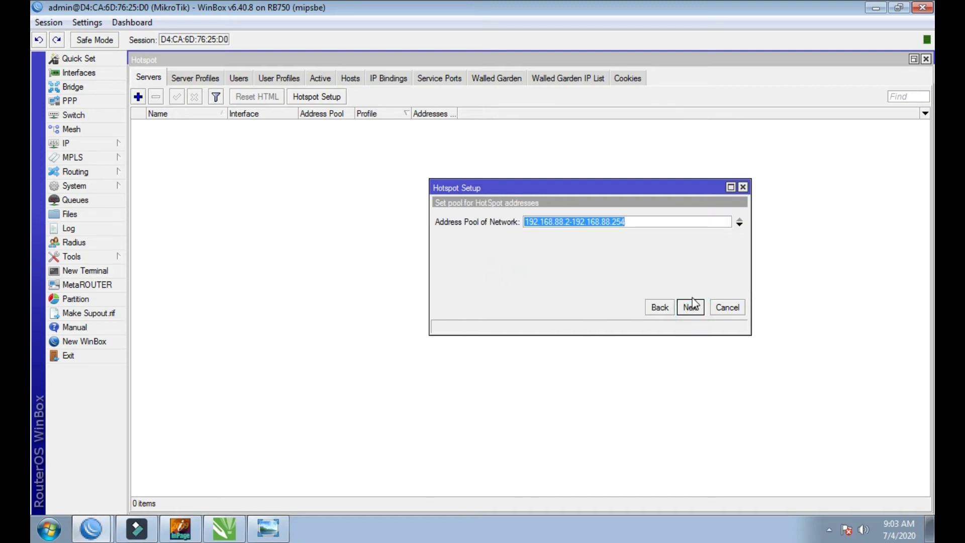
- Keep the hotspot address pool 192.168.88.2-192.168.88.254 and accept the wizard's defaults up to and including SMTP server 0.0.0.0
{"action": "left_click_drag", "start_coordinate": [651, 222], "coordinate": [531, 223]}
{"action": "left_click", "coordinate": [639, 226]}
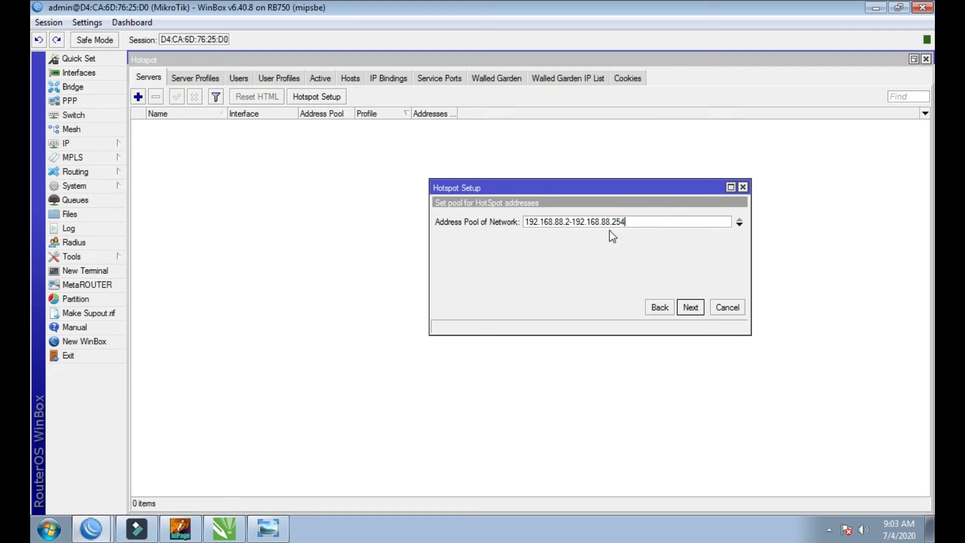
{"action": "double_click", "coordinate": [641, 223]}
{"action": "left_click", "coordinate": [629, 222]}
{"action": "left_click", "coordinate": [691, 307]}
{"action": "left_click", "coordinate": [690, 308]}
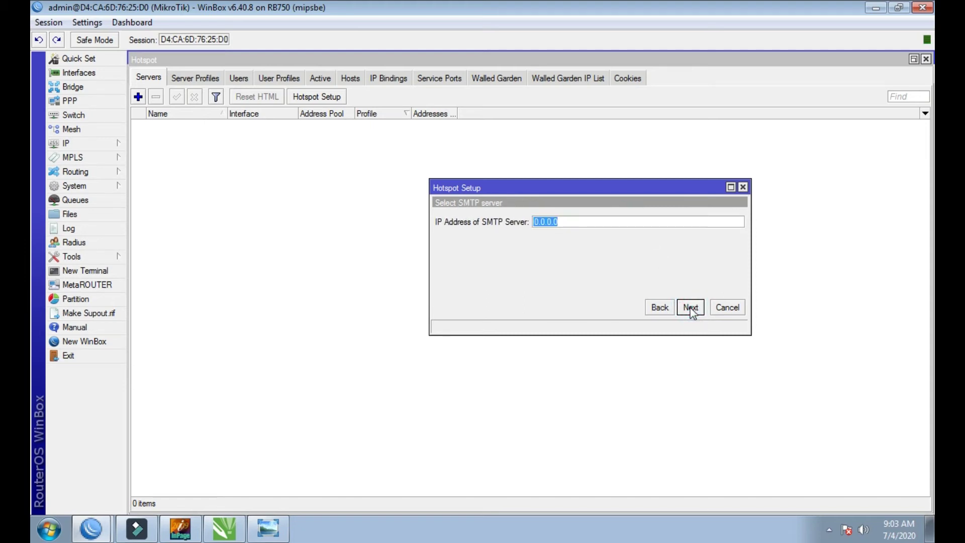
{"action": "left_click", "coordinate": [691, 307]}
- Set the hotspot's DNS servers to 8.8.8.8 and 8.8.4.4
{"action": "left_click", "coordinate": [676, 222]}
{"action": "type", "text": "8.8.8.8"}
{"action": "left_click", "coordinate": [735, 223]}
{"action": "type", "text": "8.8"}
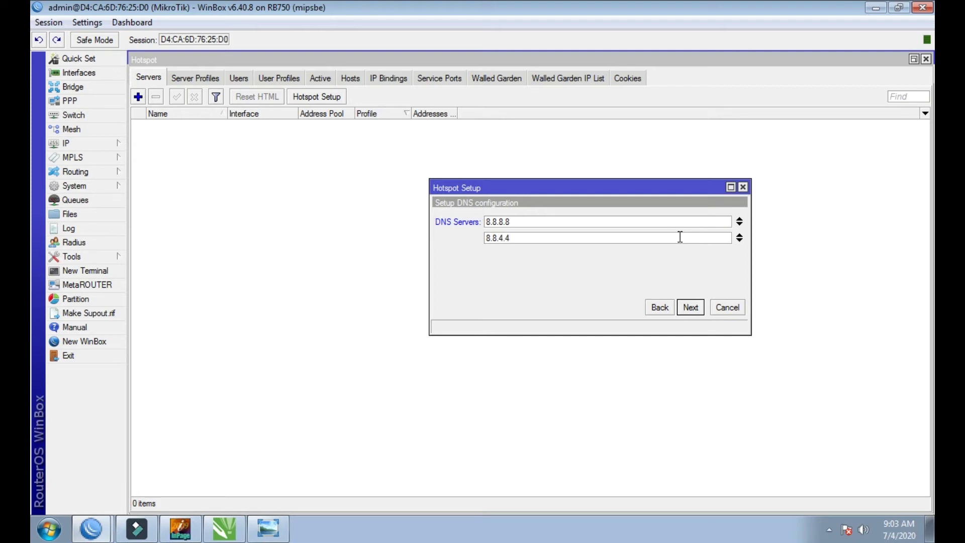
{"action": "left_click", "coordinate": [558, 219]}
{"action": "double_click", "coordinate": [506, 221]}
{"action": "left_click", "coordinate": [690, 307]}
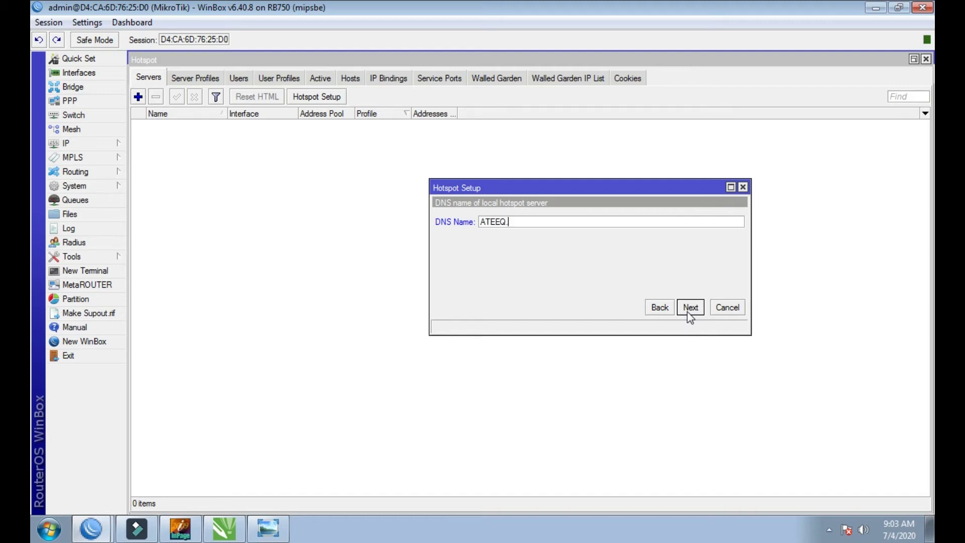
- Enter the local hotspot server's DNS name and finish the setup with local user admin and a blank password
{"action": "left_click", "coordinate": [689, 308]}
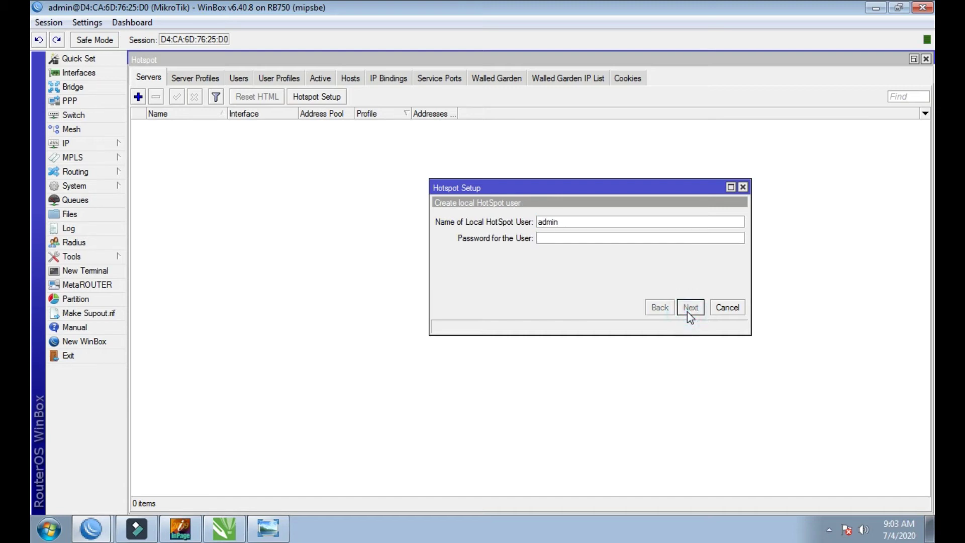
{"action": "left_click", "coordinate": [689, 309]}
{"action": "left_click", "coordinate": [537, 278]}
- Set Addresses Per MAC to 1 for the hotspot server on bridge+LAN1 and save it
{"action": "double_click", "coordinate": [321, 125]}
{"action": "double_click", "coordinate": [492, 319]}
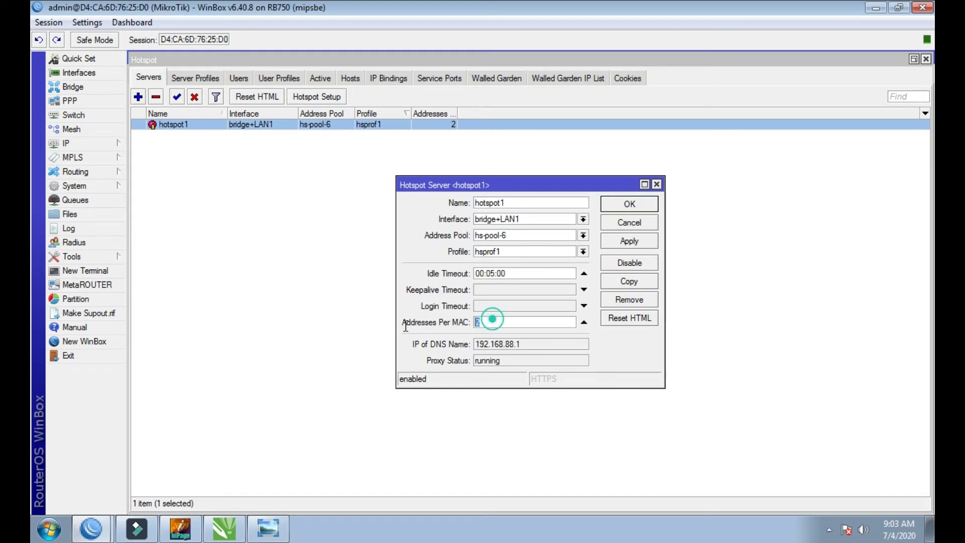
{"action": "type", "text": "1"}
{"action": "left_click", "coordinate": [623, 241]}
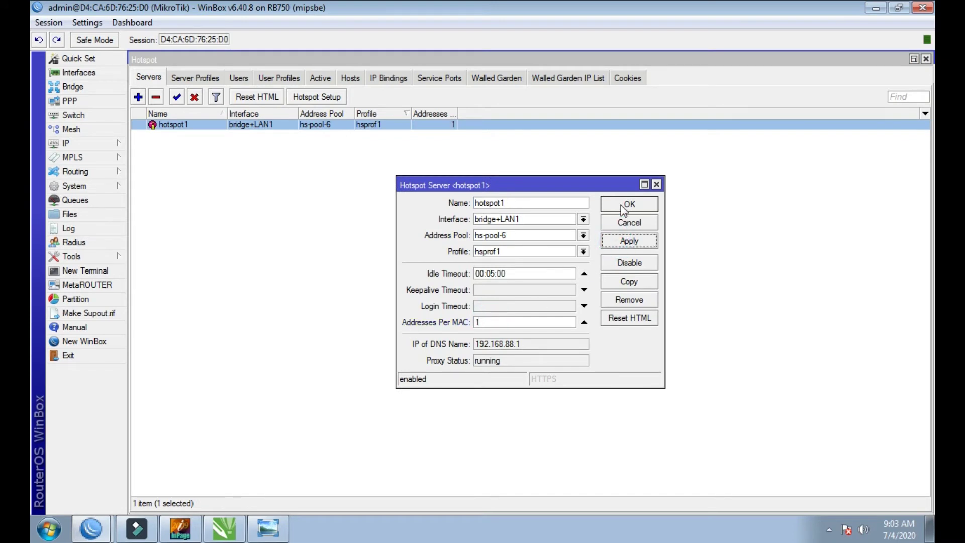
{"action": "left_click", "coordinate": [624, 207]}
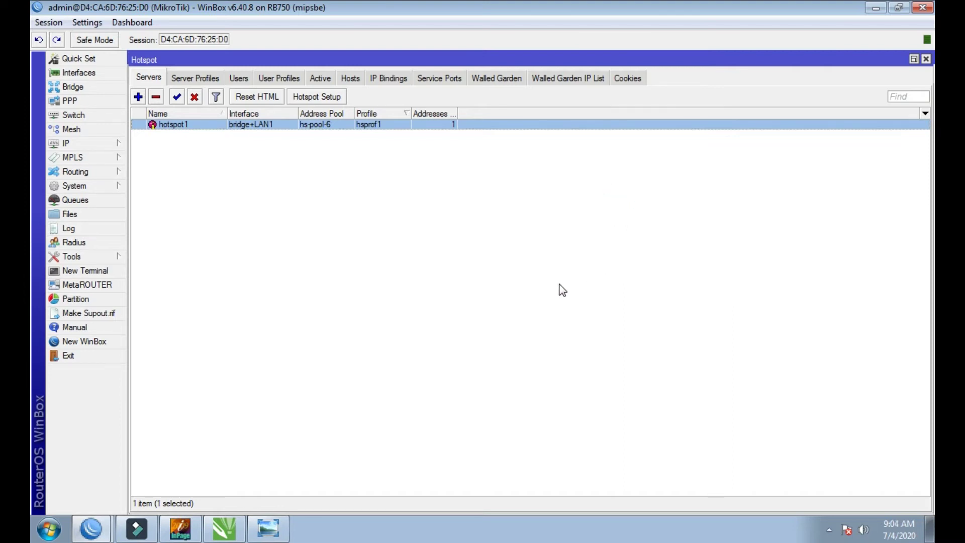
{"action": "left_click", "coordinate": [326, 245]}
{"action": "left_click", "coordinate": [144, 95]}
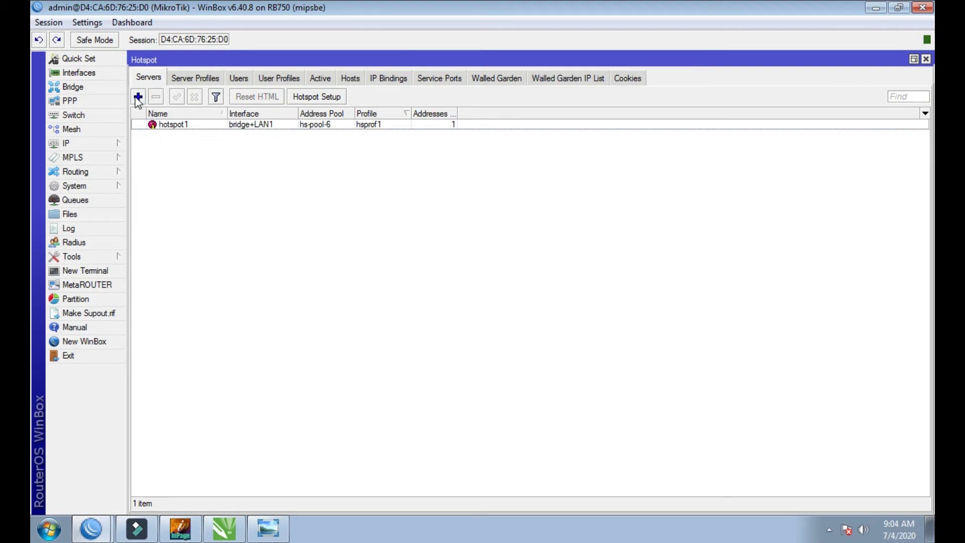
{"action": "left_click", "coordinate": [138, 97]}
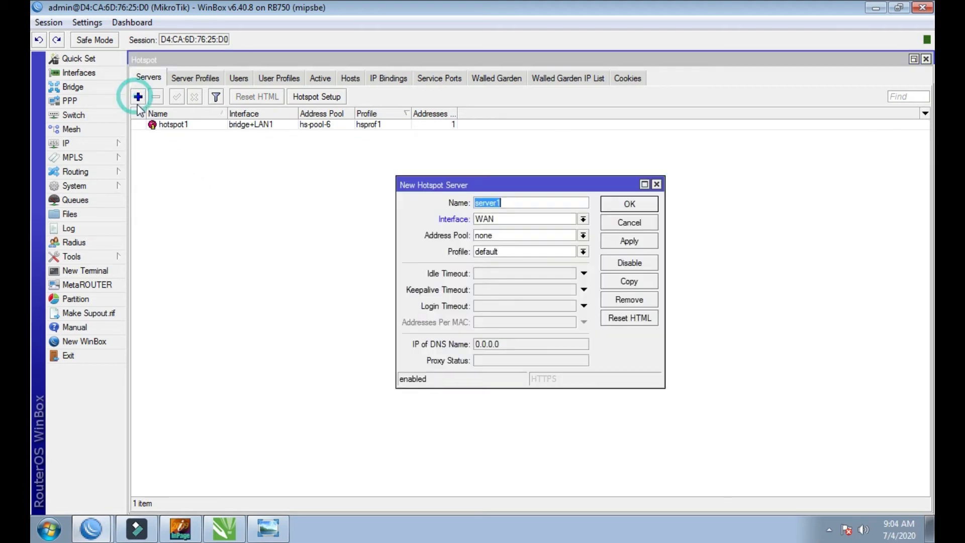
{"action": "left_click", "coordinate": [657, 185]}
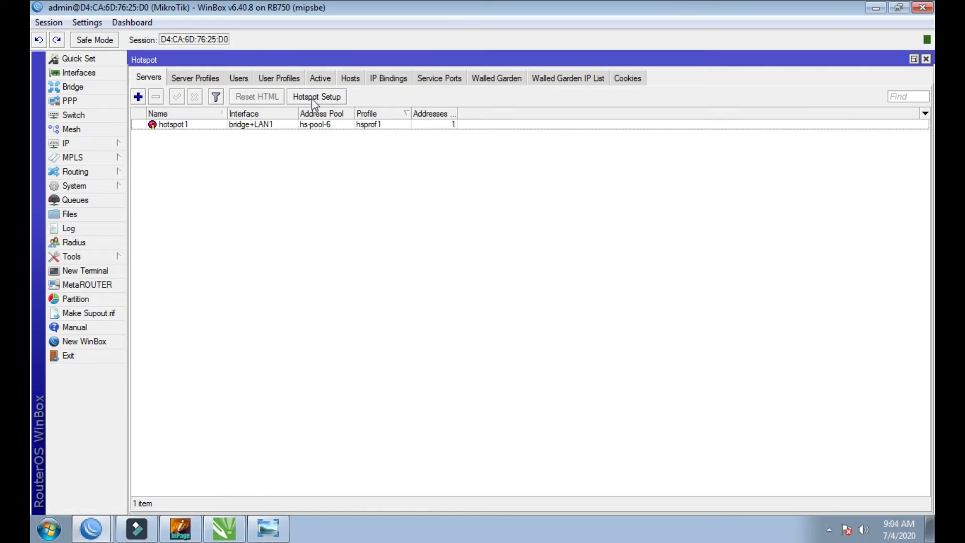
{"action": "left_click", "coordinate": [180, 78]}
{"action": "left_click", "coordinate": [151, 77]}
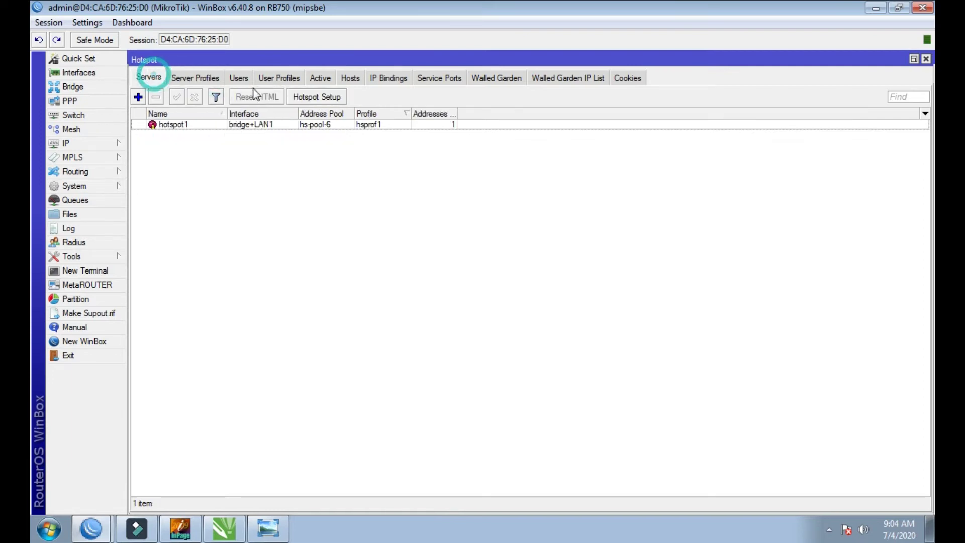
- Try to run Hotspot Setup on interface bridge+LAN2 with the default network settings and the import other certificate option
{"action": "left_click", "coordinate": [307, 100]}
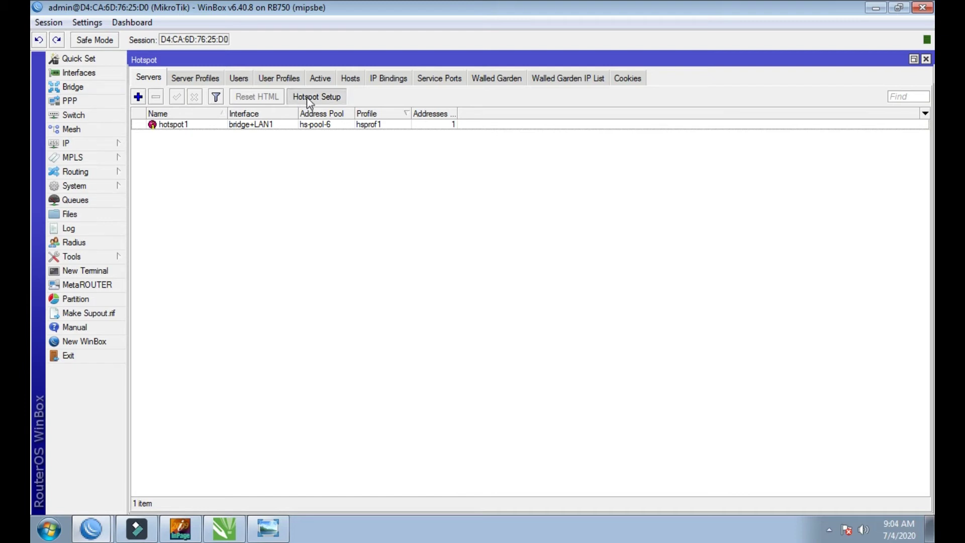
{"action": "left_click", "coordinate": [738, 222]}
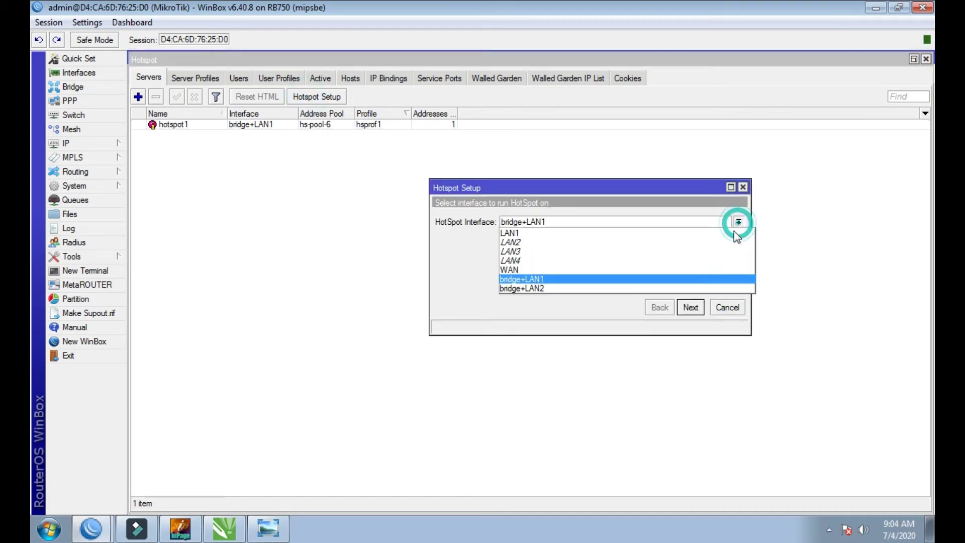
{"action": "left_click", "coordinate": [522, 289]}
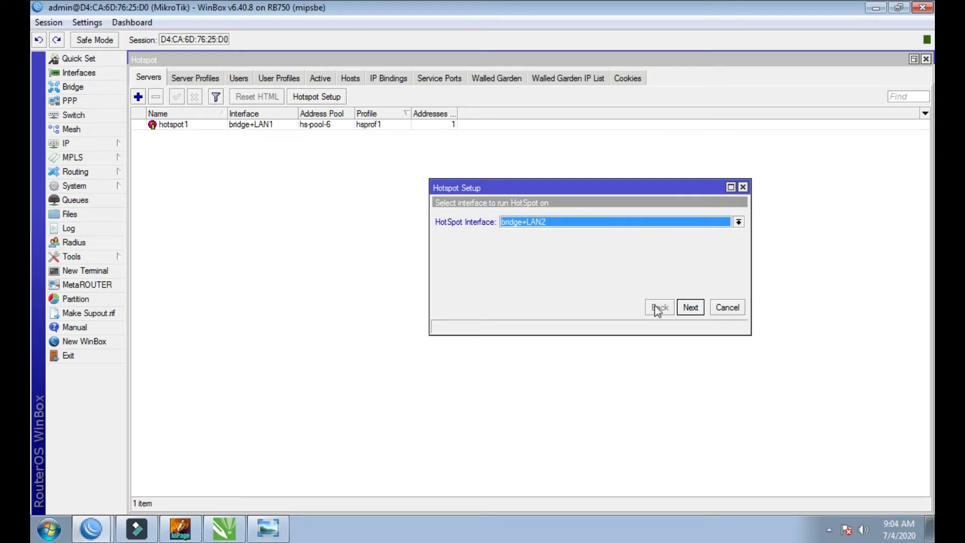
{"action": "left_click", "coordinate": [686, 312]}
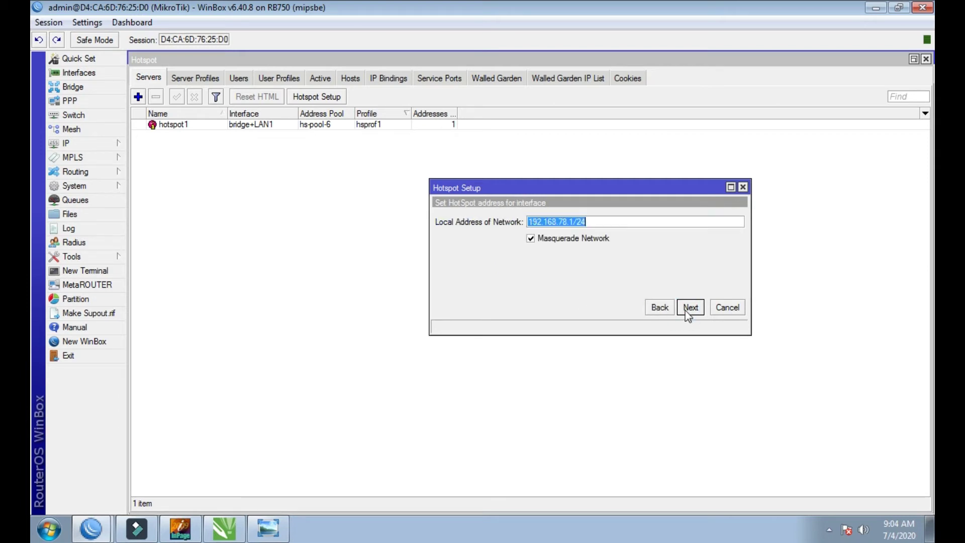
{"action": "left_click", "coordinate": [686, 312]}
{"action": "left_click", "coordinate": [686, 312]}
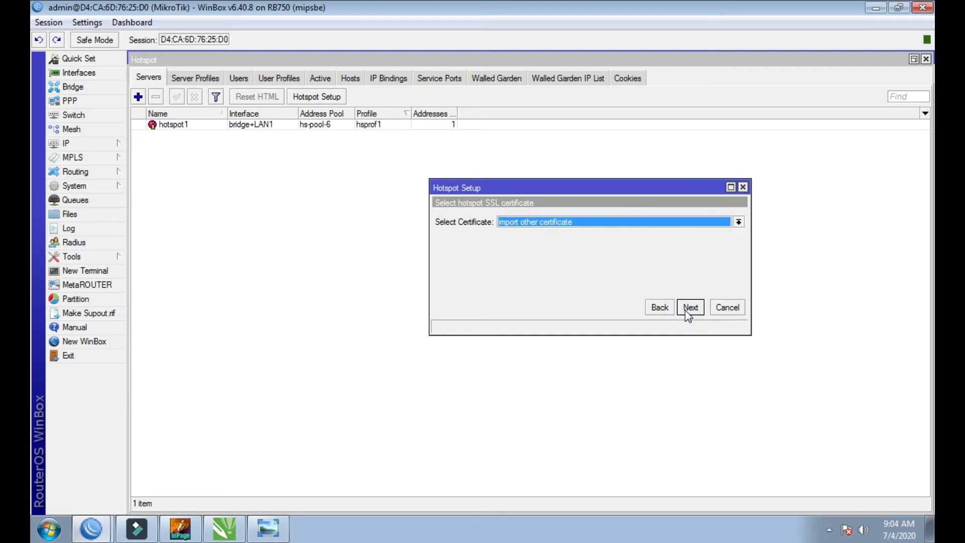
{"action": "left_click", "coordinate": [688, 313]}
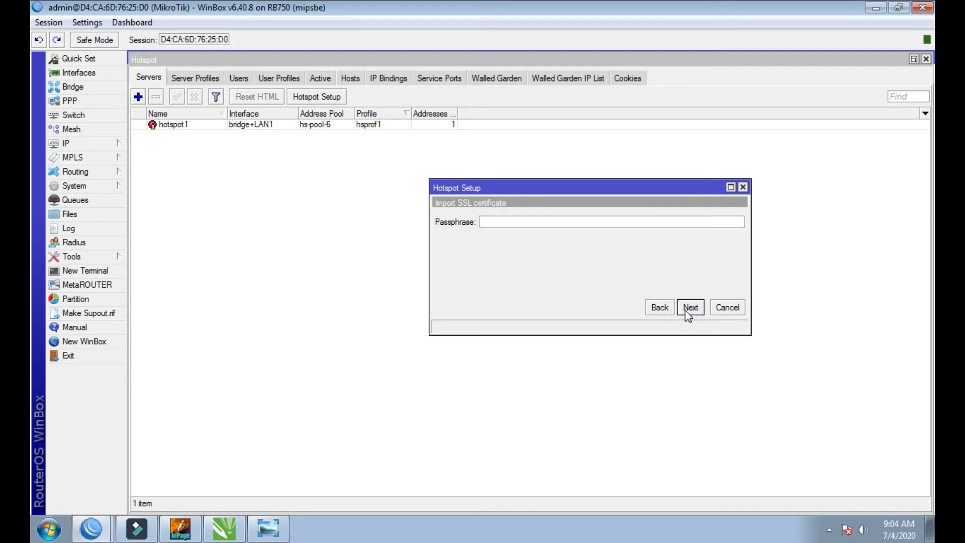
{"action": "left_click", "coordinate": [689, 309]}
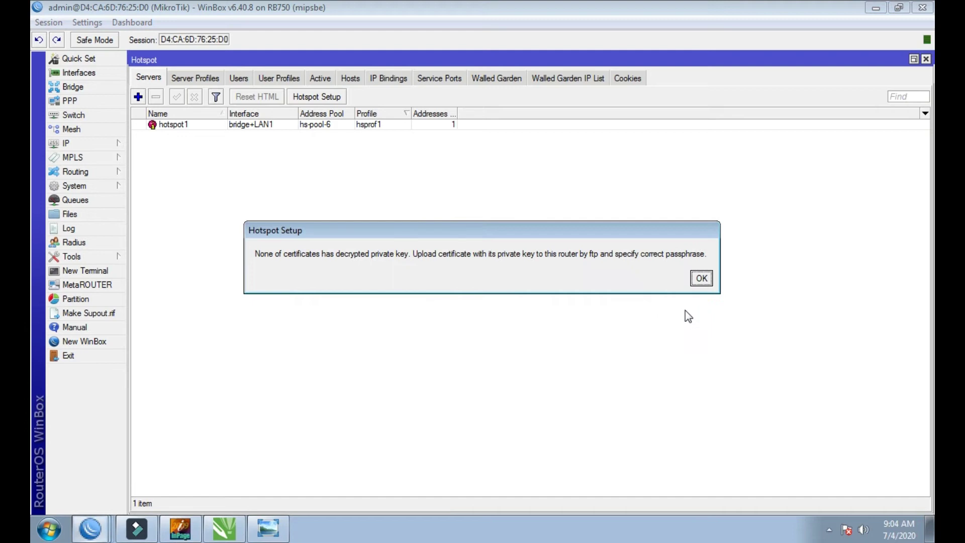
{"action": "left_click", "coordinate": [701, 281]}
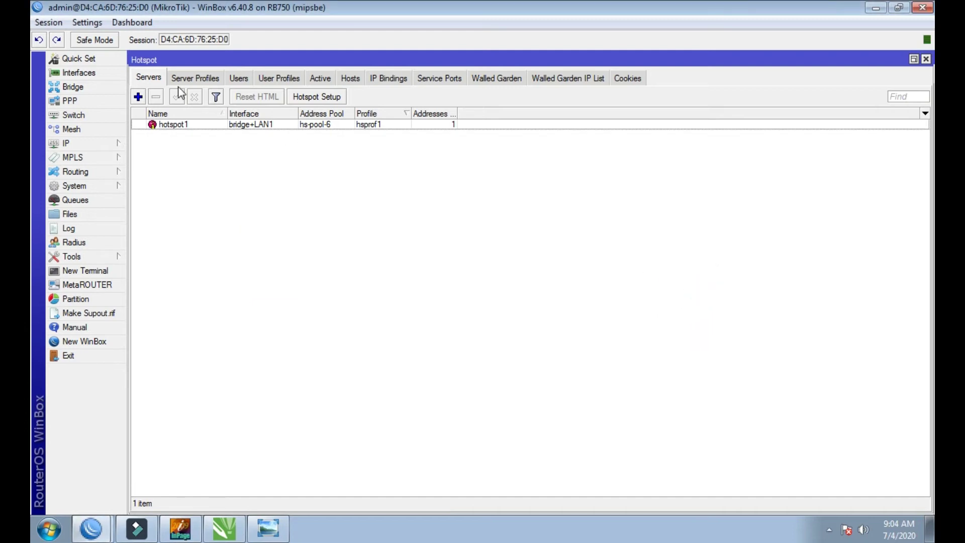
- Run Hotspot Setup on interface bridge+LAN2 and keep the local network address 192.168.78.1/24 with masquerading
{"action": "left_click", "coordinate": [315, 97]}
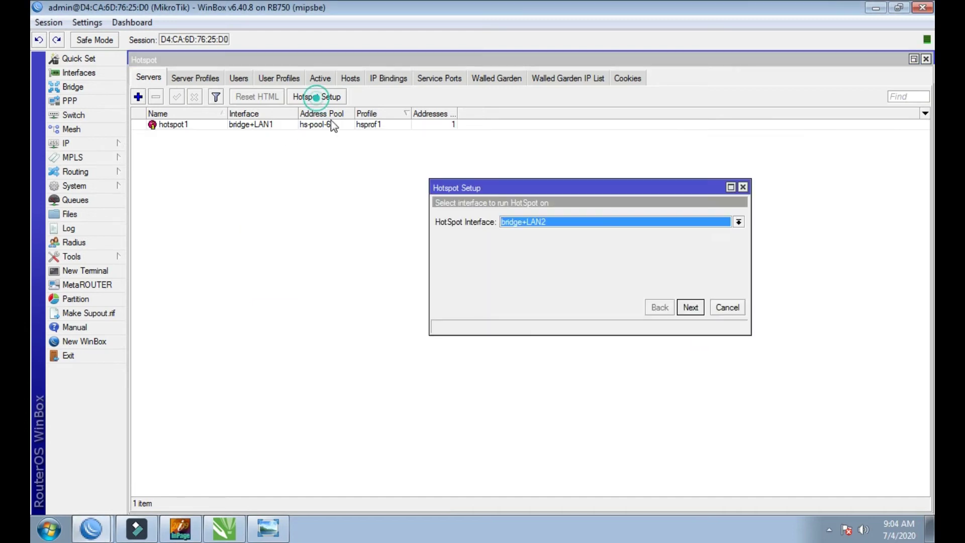
{"action": "left_click", "coordinate": [738, 222]}
{"action": "left_click", "coordinate": [617, 289]}
{"action": "left_click", "coordinate": [692, 308]}
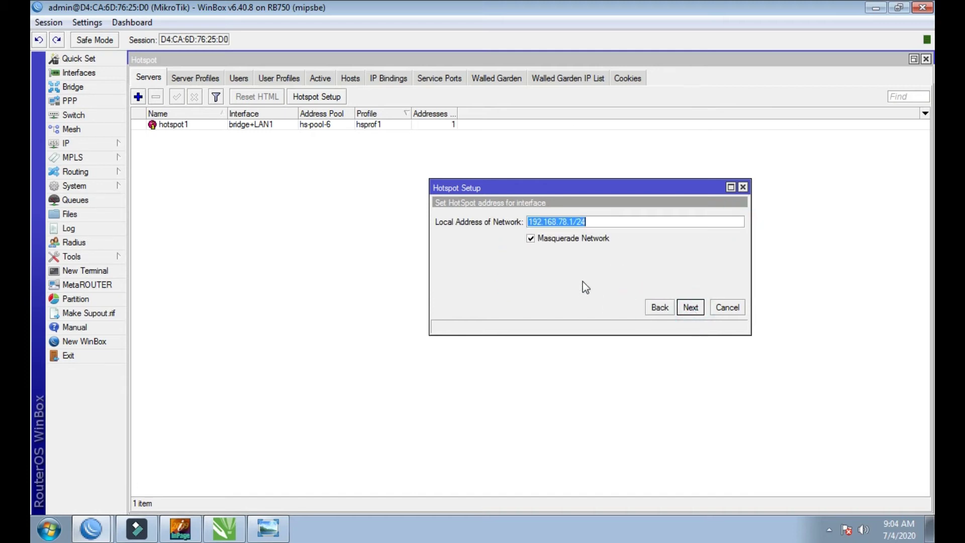
{"action": "left_click", "coordinate": [598, 221]}
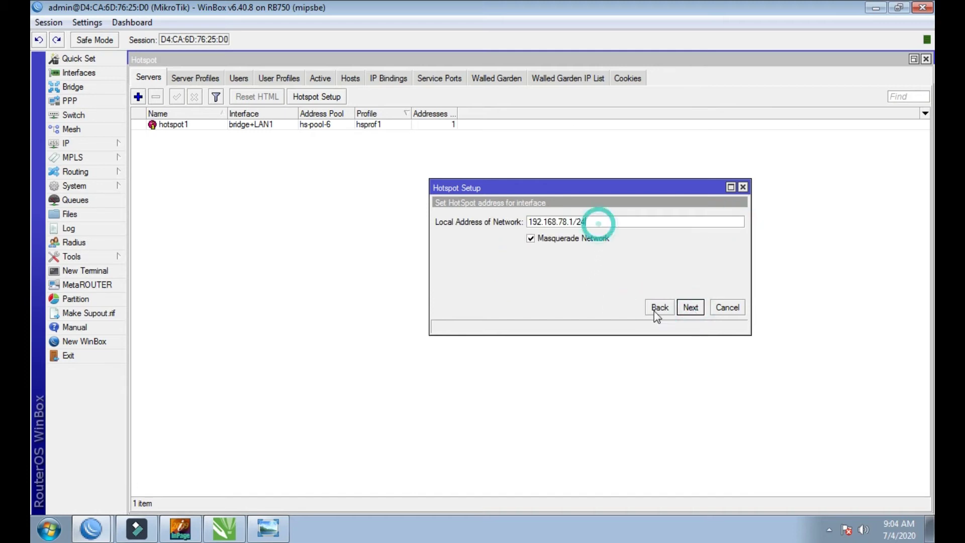
{"action": "left_click", "coordinate": [692, 308]}
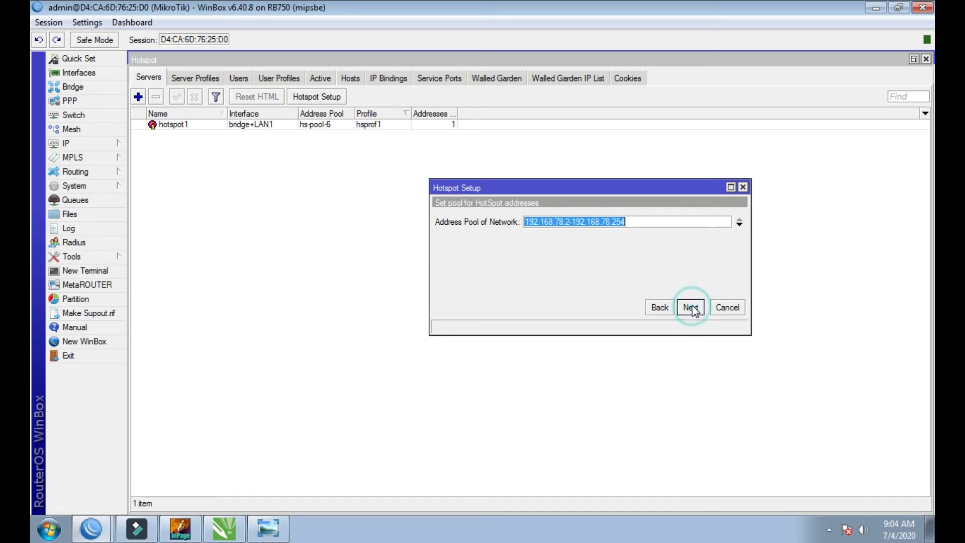
- Set the hotspot address pool to 192.168.78.2-192.168.78.253 and accept the wizard's defaults up to and including DNS servers 8.8.8.8 and 8.8.4.4
{"action": "left_click", "coordinate": [635, 224]}
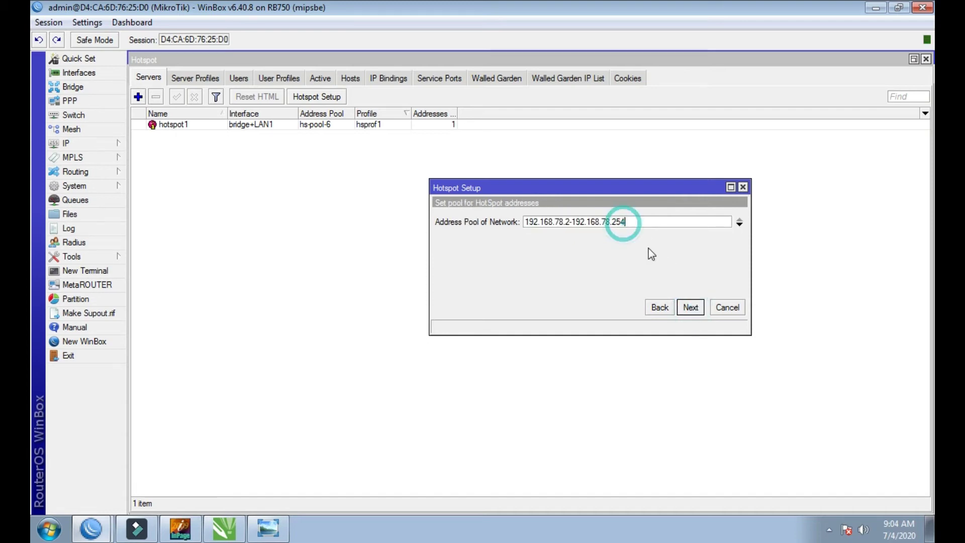
{"action": "key", "text": "BackSpace"}
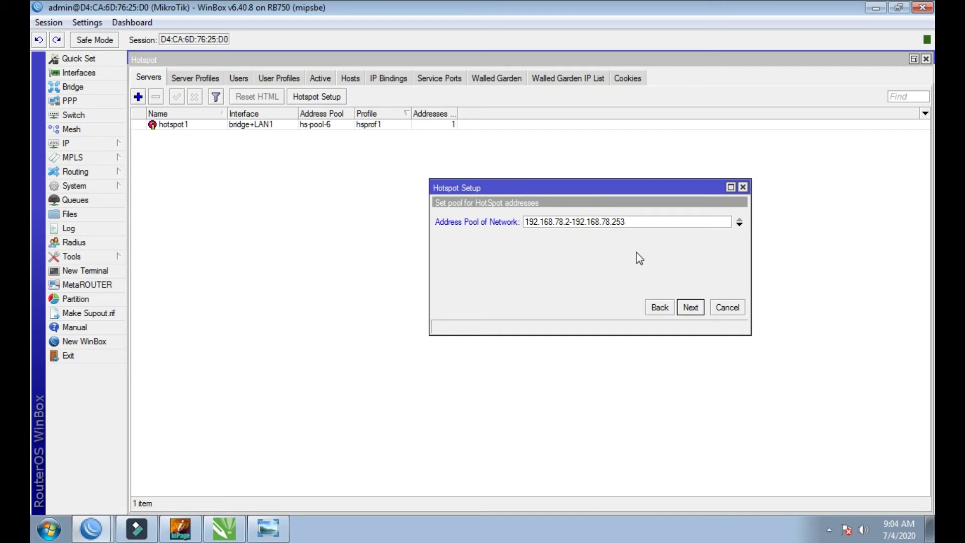
{"action": "left_click", "coordinate": [690, 309]}
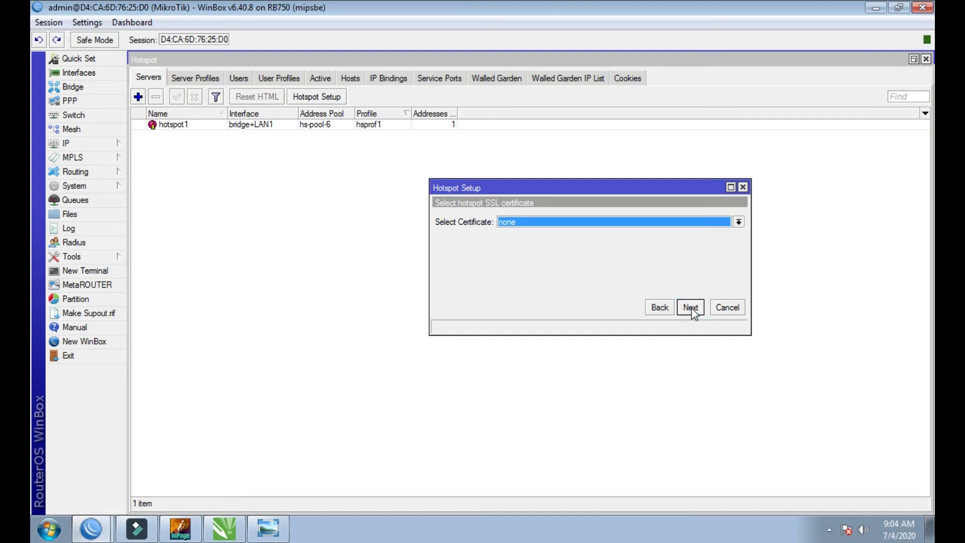
{"action": "left_click", "coordinate": [691, 308]}
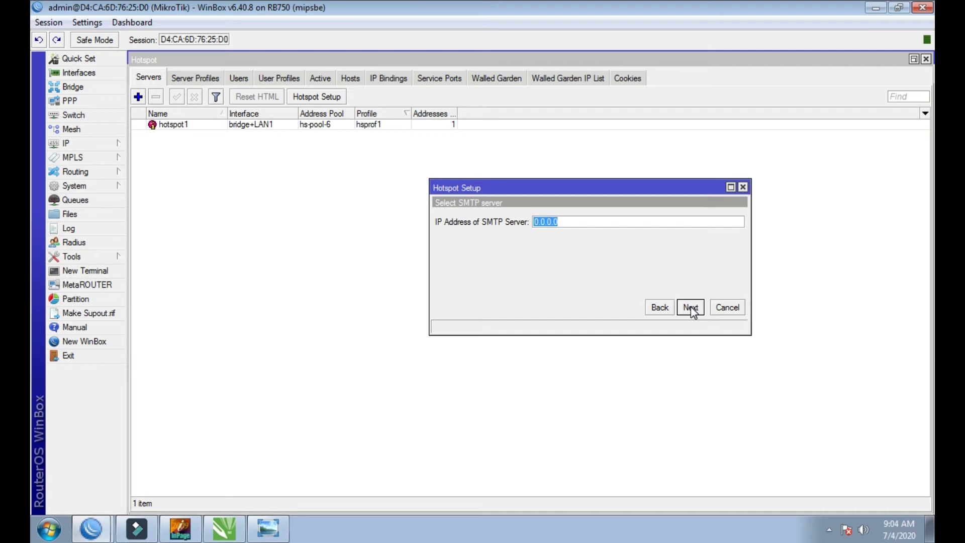
{"action": "left_click", "coordinate": [691, 307]}
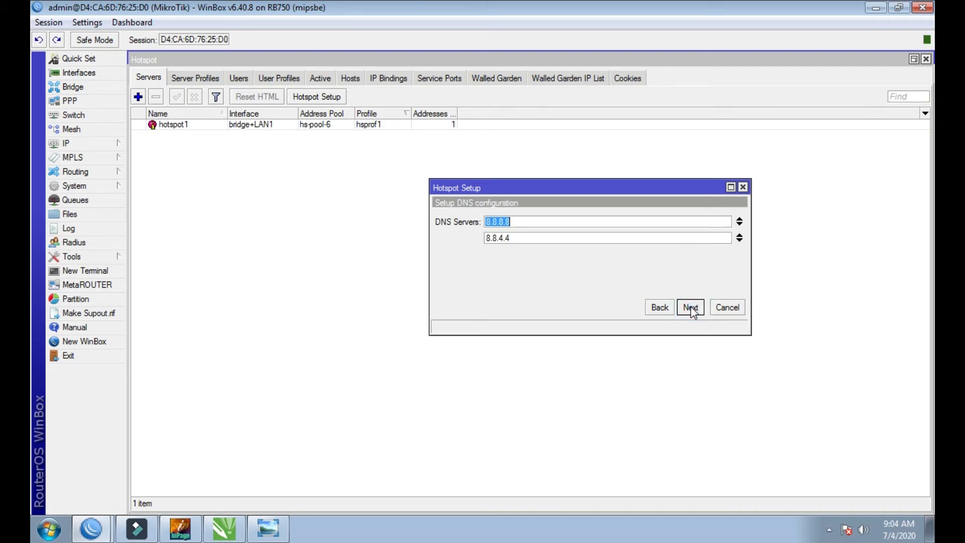
{"action": "left_click", "coordinate": [691, 307]}
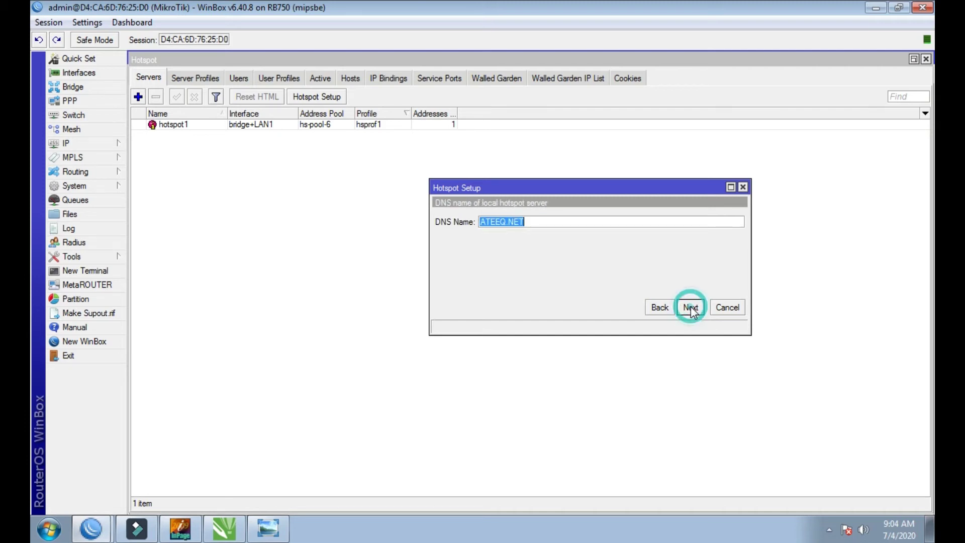
- Replace the local hotspot server's DNS name with the second network's own name and finish the setup
{"action": "left_click", "coordinate": [568, 222]}
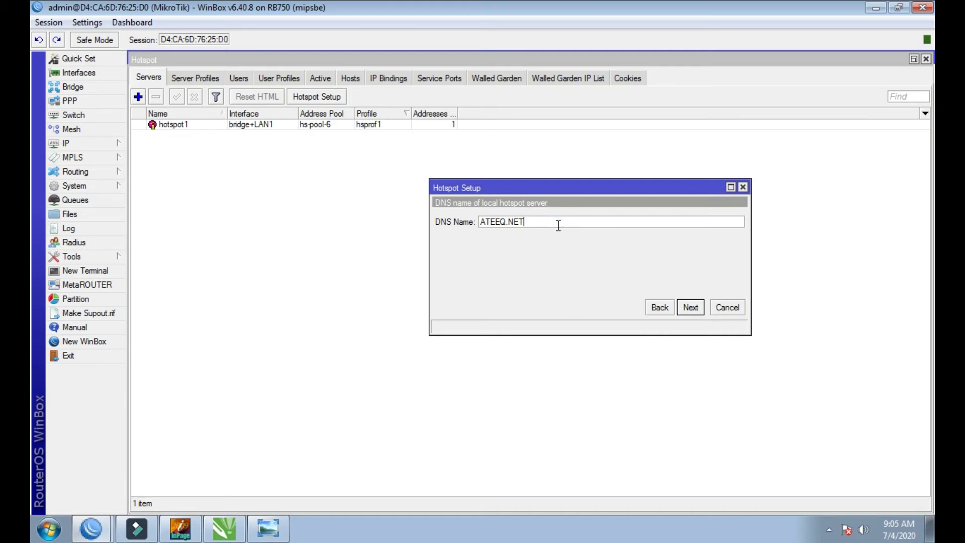
{"action": "left_click_drag", "start_coordinate": [558, 191], "coordinate": [541, 166]}
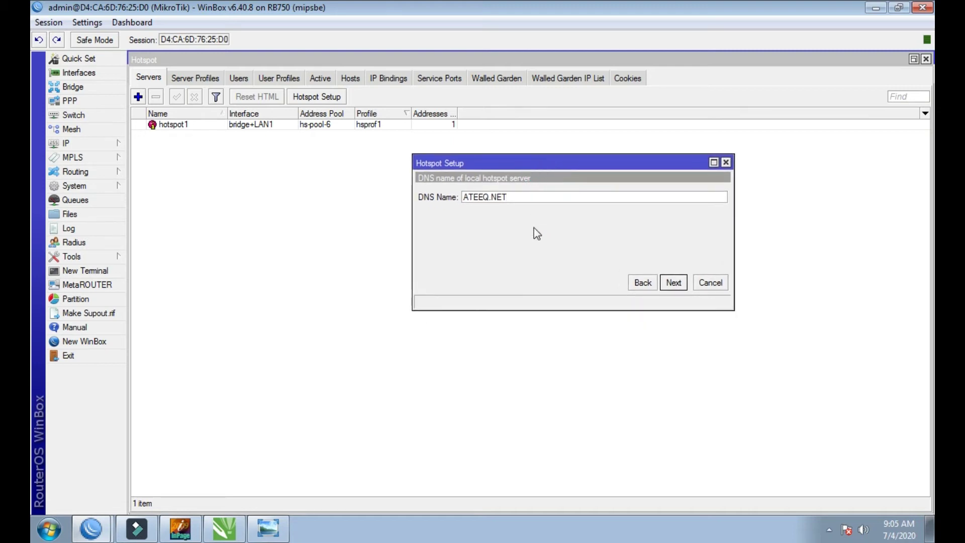
{"action": "left_click_drag", "start_coordinate": [500, 308], "coordinate": [502, 331]}
{"action": "left_click_drag", "start_coordinate": [516, 195], "coordinate": [455, 197]}
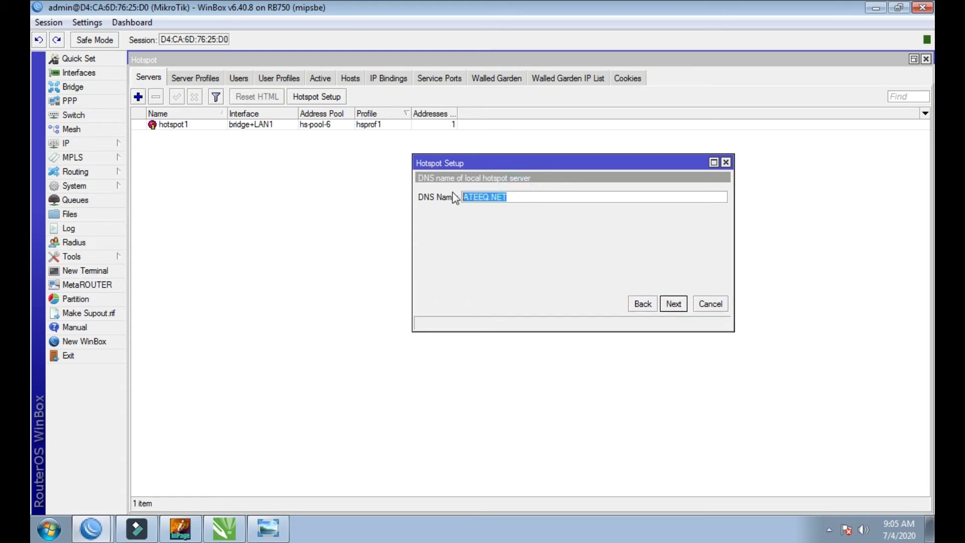
{"action": "left_click", "coordinate": [520, 196]}
{"action": "double_click", "coordinate": [517, 197]}
{"action": "type", "text": "REHMAN.N"}
{"action": "left_click", "coordinate": [673, 304]}
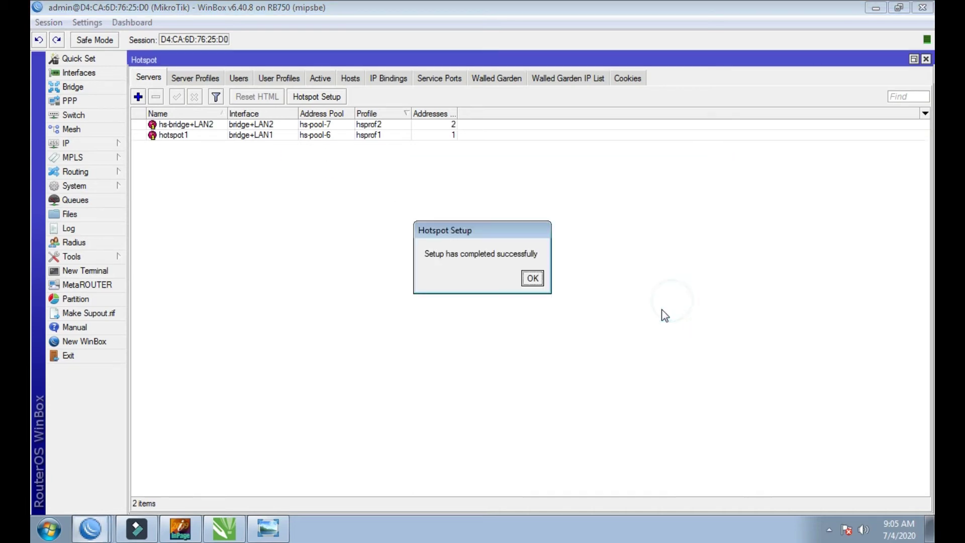
{"action": "left_click", "coordinate": [532, 276]}
- Set Addresses Per MAC to 1 for the hotspot server on bridge+LAN2 and save it
{"action": "double_click", "coordinate": [304, 125]}
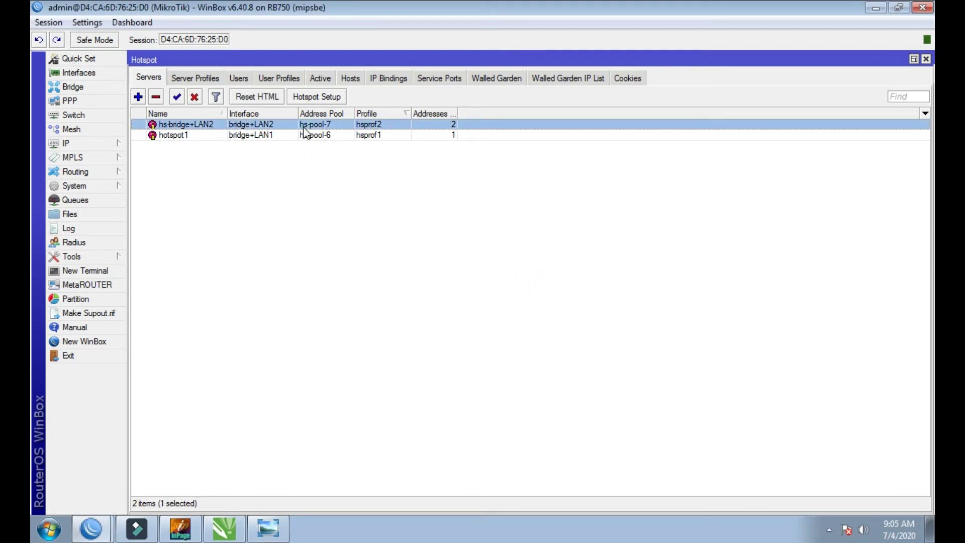
{"action": "double_click", "coordinate": [522, 320]}
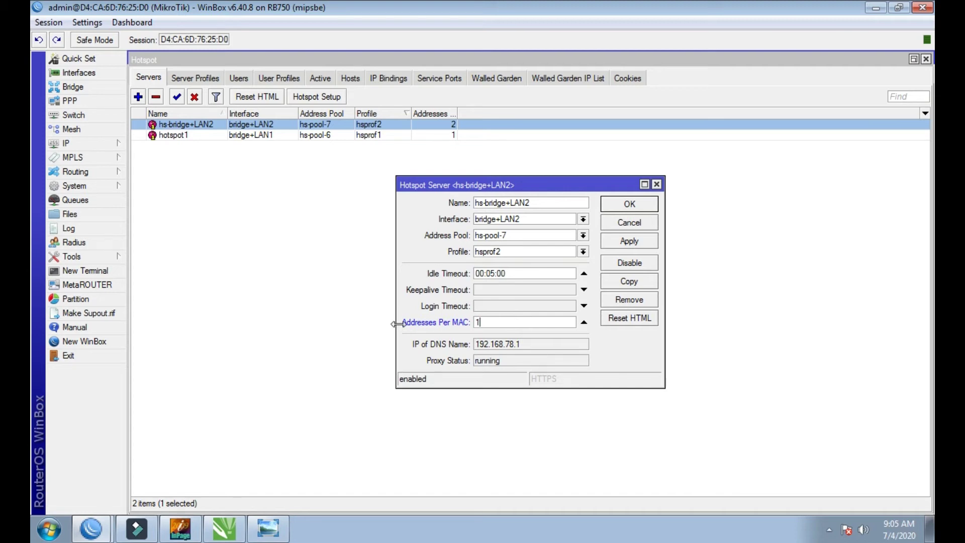
{"action": "left_click", "coordinate": [609, 246]}
{"action": "left_click", "coordinate": [621, 207]}
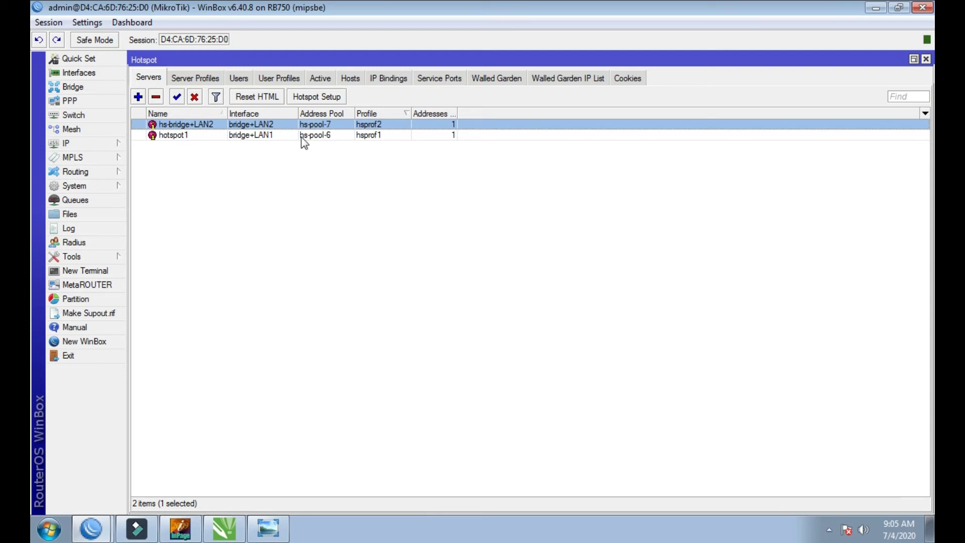
{"action": "left_click", "coordinate": [324, 135]}
{"action": "left_click", "coordinate": [318, 125]}
{"action": "left_click", "coordinate": [315, 135]}
{"action": "left_click", "coordinate": [319, 125]}
{"action": "left_click", "coordinate": [318, 133]}
{"action": "left_click", "coordinate": [316, 125]}
{"action": "left_click", "coordinate": [319, 135]}
{"action": "left_click", "coordinate": [318, 125]}
{"action": "left_click", "coordinate": [320, 135]}
{"action": "left_click", "coordinate": [317, 125]}
{"action": "left_click", "coordinate": [317, 135]}
{"action": "left_click", "coordinate": [316, 125]}
{"action": "left_click", "coordinate": [315, 134]}
{"action": "left_click", "coordinate": [319, 195]}
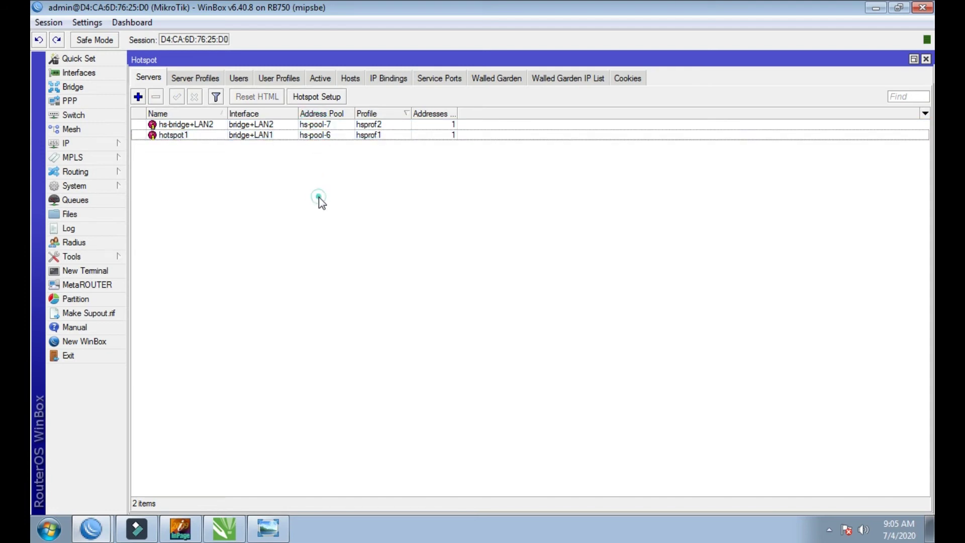
- Examine the login settings of server profiles hsprof2 and hsprof1 and the general settings of the default hotspot user profile
{"action": "left_click", "coordinate": [201, 78]}
{"action": "left_click", "coordinate": [237, 80]}
{"action": "left_click", "coordinate": [218, 82]}
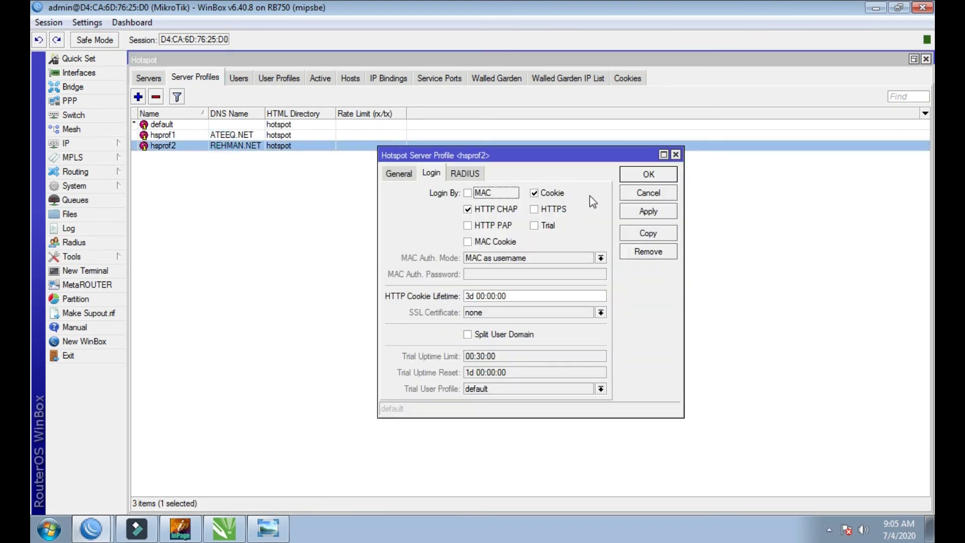
{"action": "left_click", "coordinate": [675, 155]}
{"action": "left_click", "coordinate": [211, 135]}
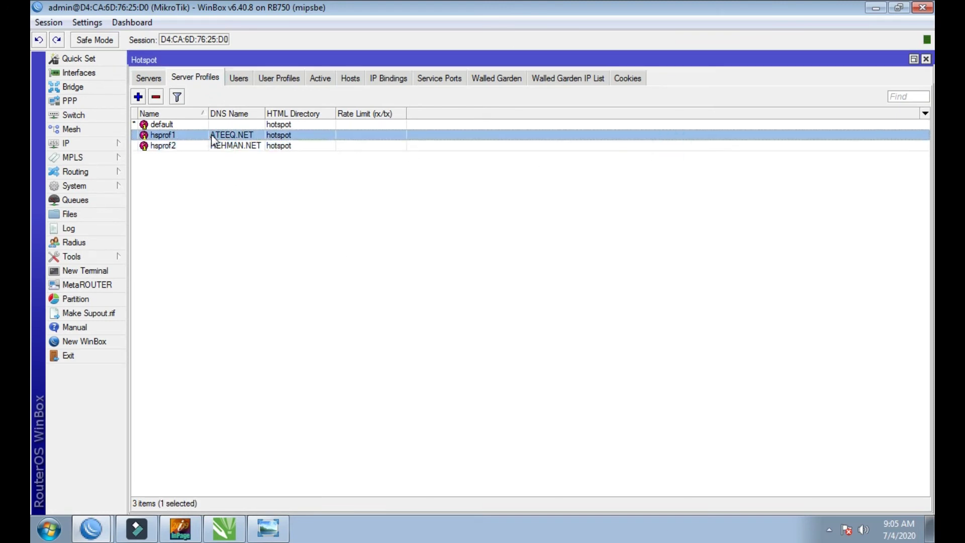
{"action": "double_click", "coordinate": [211, 135]}
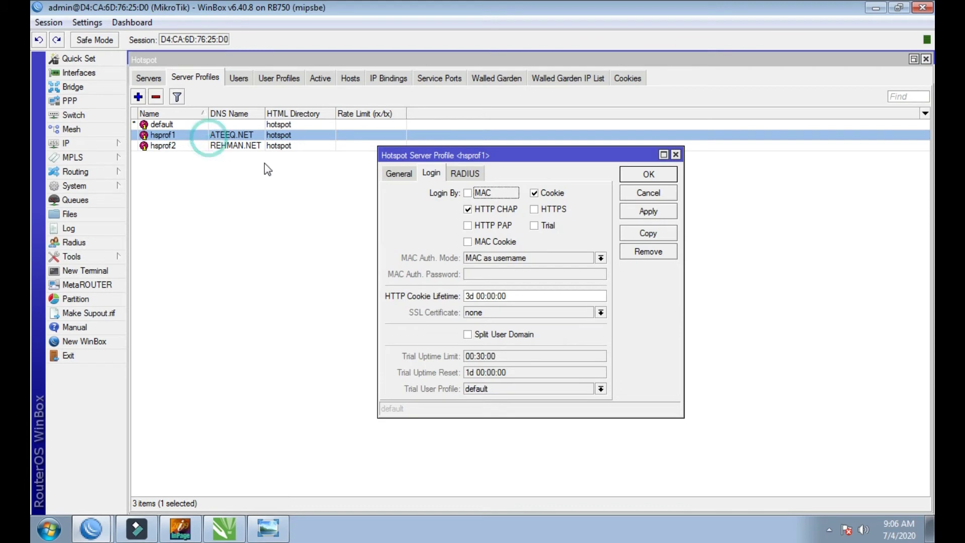
{"action": "left_click", "coordinate": [674, 157]}
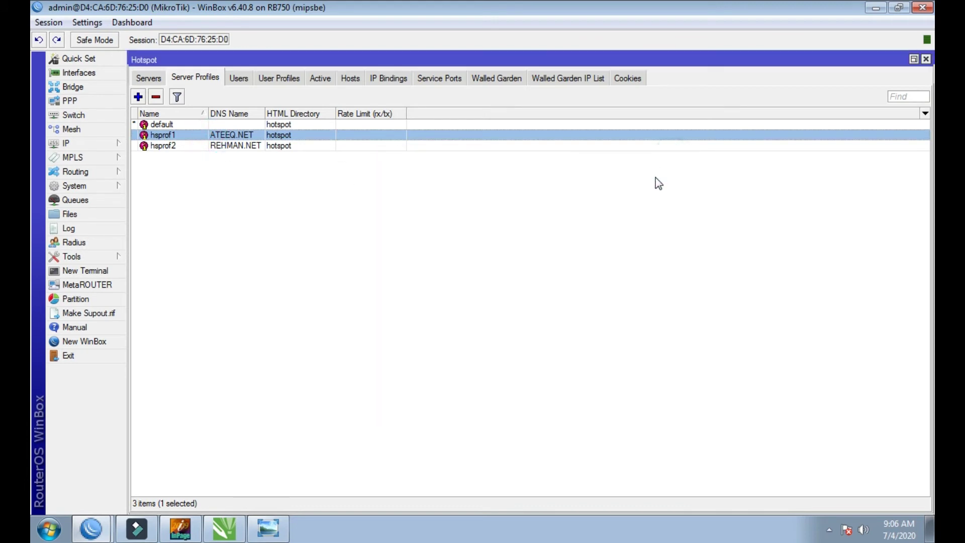
{"action": "left_click", "coordinate": [236, 81]}
{"action": "left_click", "coordinate": [278, 79]}
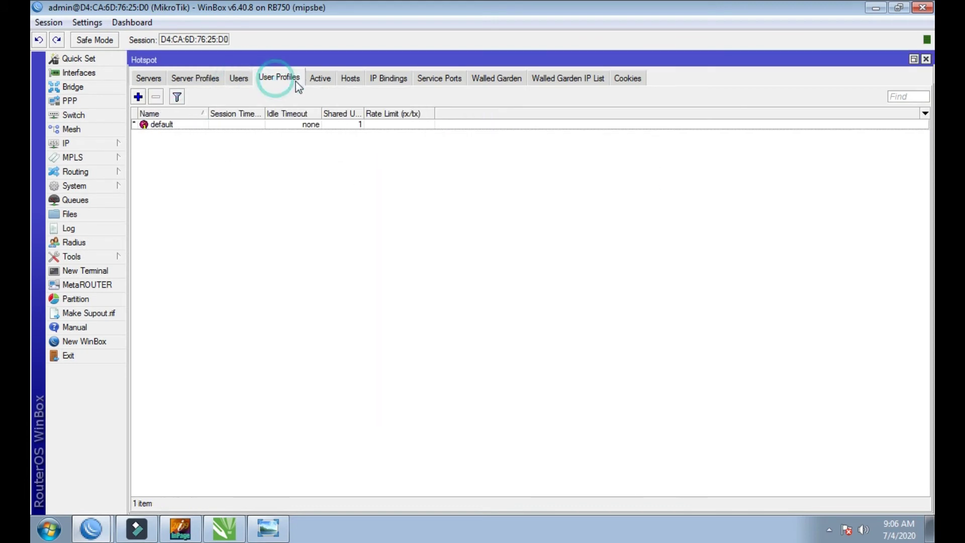
{"action": "left_click", "coordinate": [139, 97]}
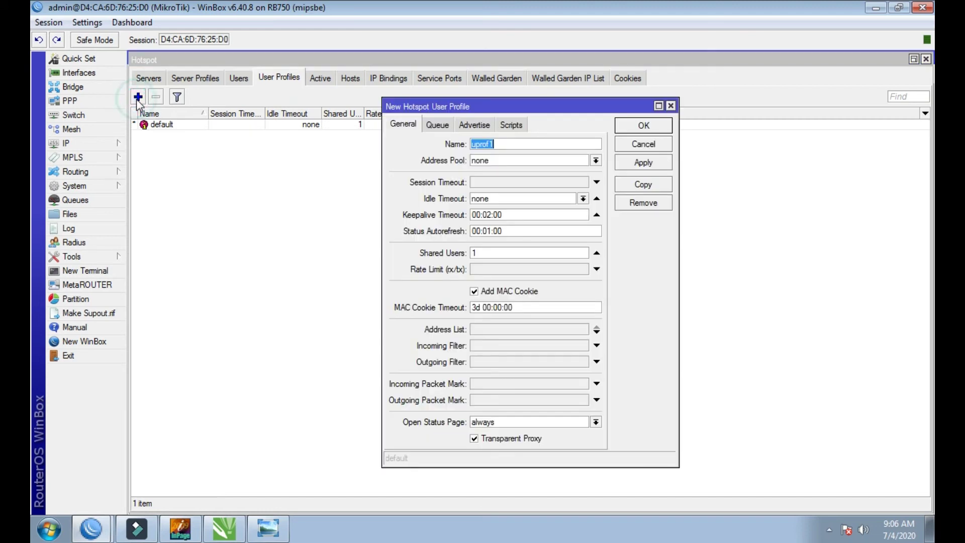
{"action": "left_click", "coordinate": [671, 106]}
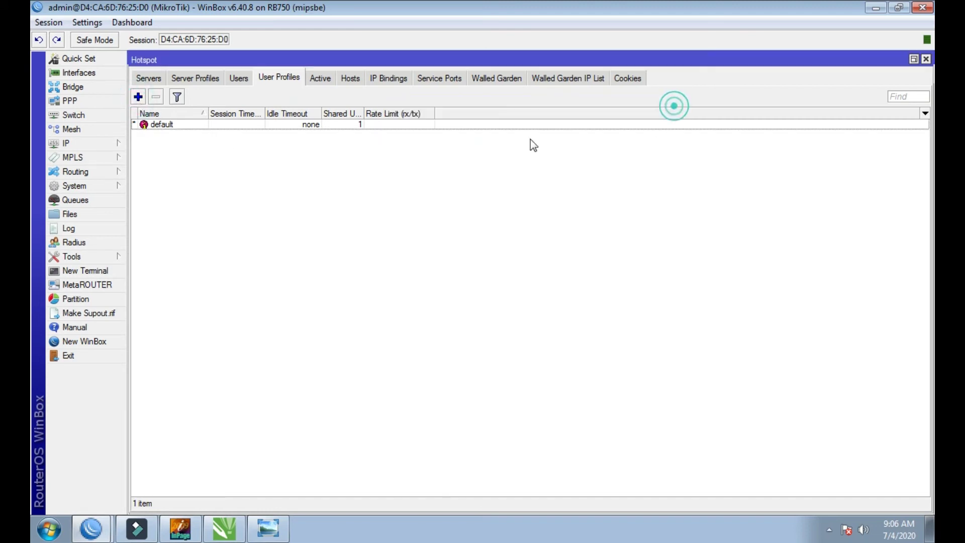
{"action": "double_click", "coordinate": [316, 125]}
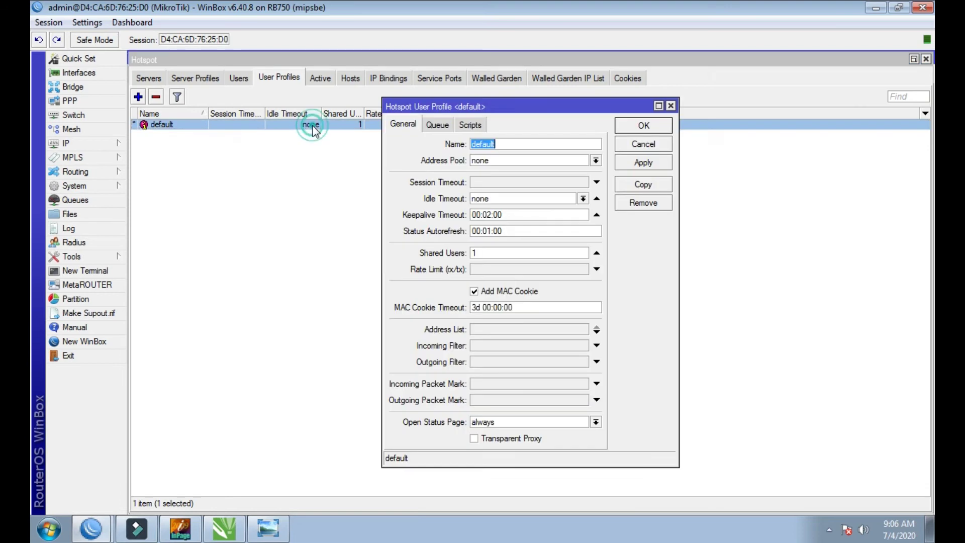
{"action": "left_click", "coordinate": [670, 106]}
{"action": "left_click", "coordinate": [138, 96]}
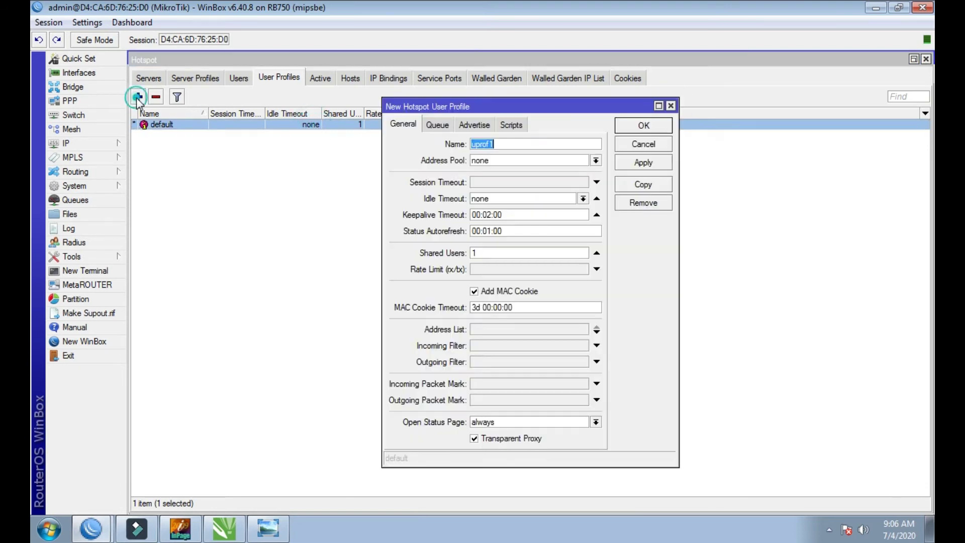
{"action": "type", "text": "2"}
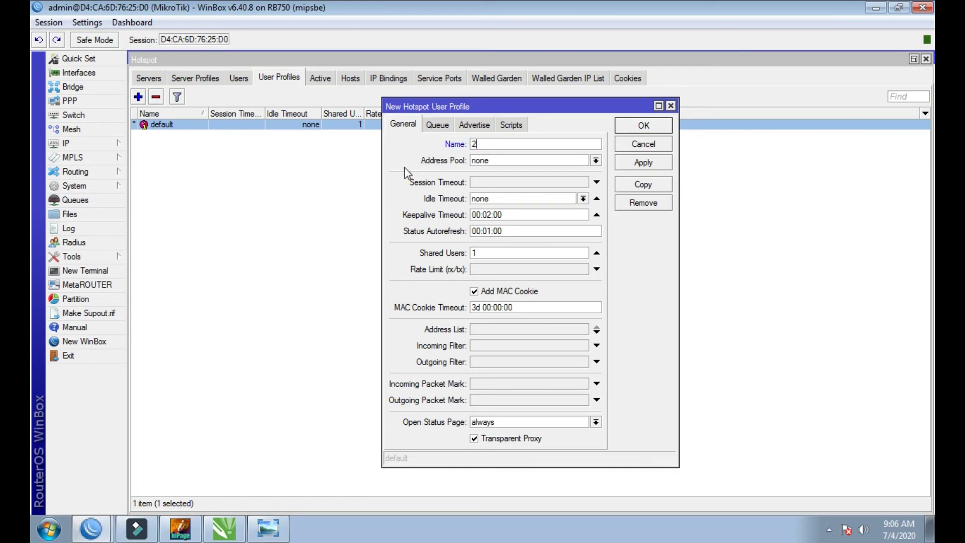
{"action": "type", "text": "MB"}
{"action": "left_click", "coordinate": [596, 160]}
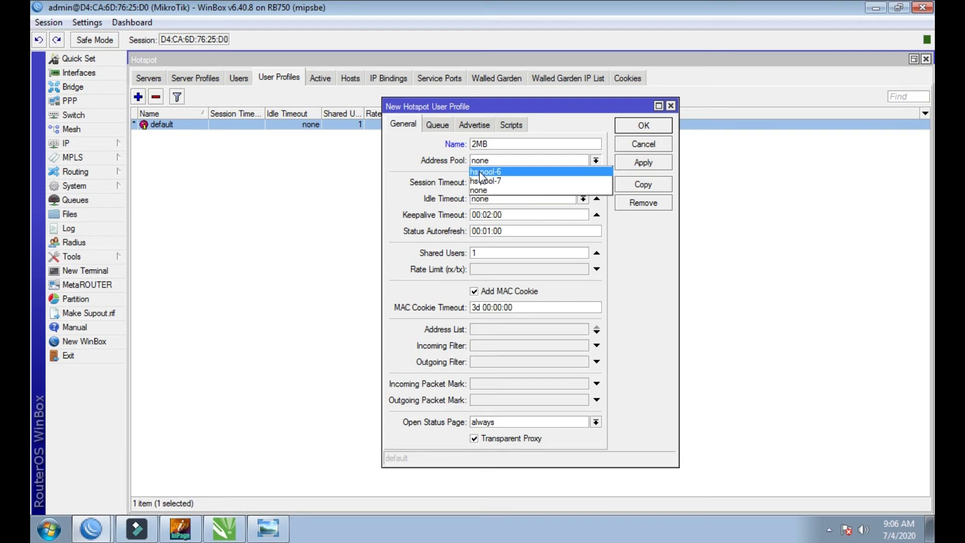
{"action": "left_click", "coordinate": [484, 106]}
- Check which address pool the hotspot servers on bridge+LAN1 and bridge+LAN2 each use
{"action": "left_click", "coordinate": [137, 79]}
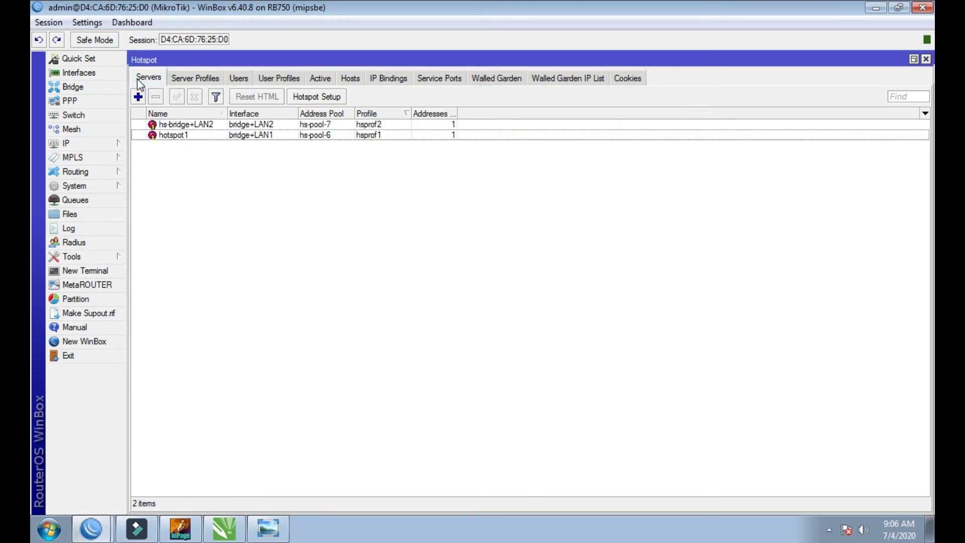
{"action": "left_click", "coordinate": [250, 139]}
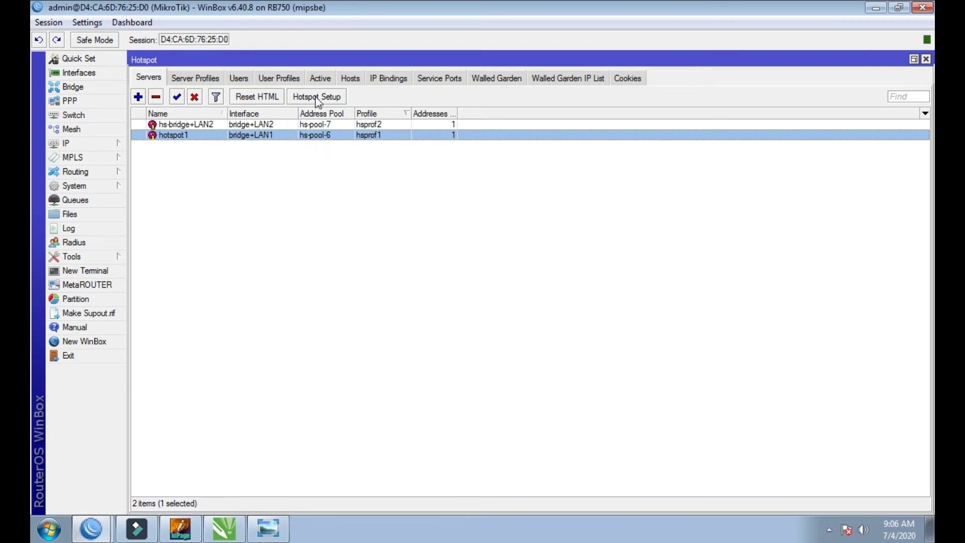
{"action": "left_click", "coordinate": [314, 125]}
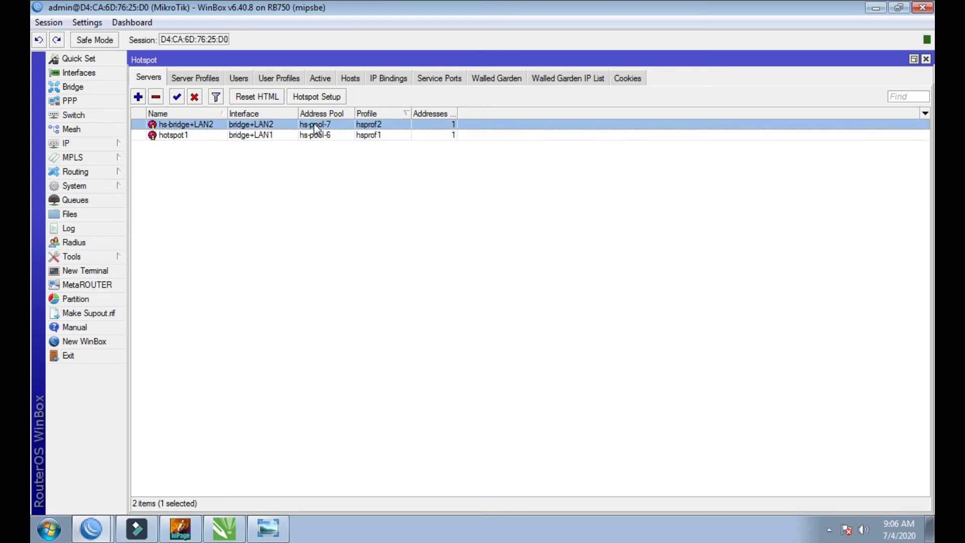
- Create a hotspot user profile named 2MB with address pool hs-pool-6 and rate limit 2M/2M
{"action": "left_click", "coordinate": [292, 77]}
{"action": "left_click", "coordinate": [242, 150]}
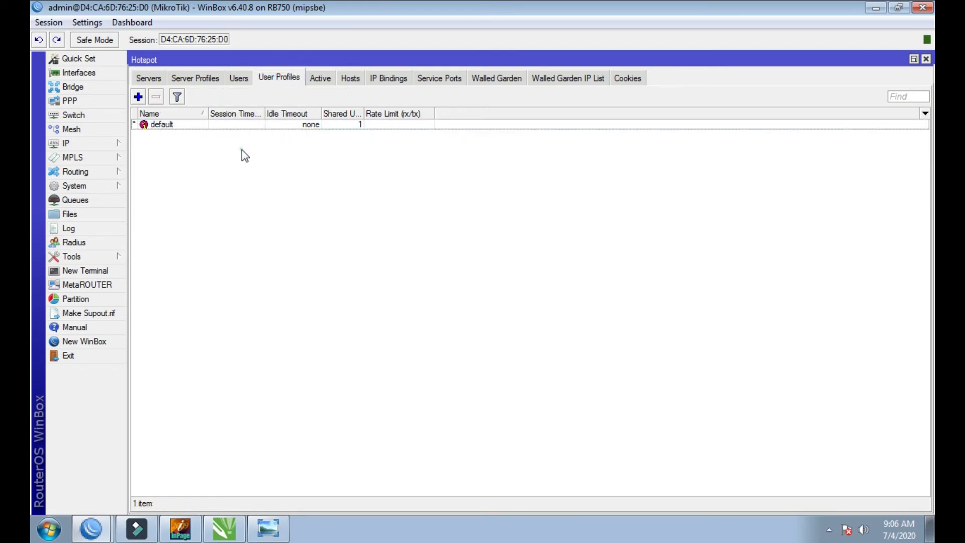
{"action": "left_click", "coordinate": [139, 99]}
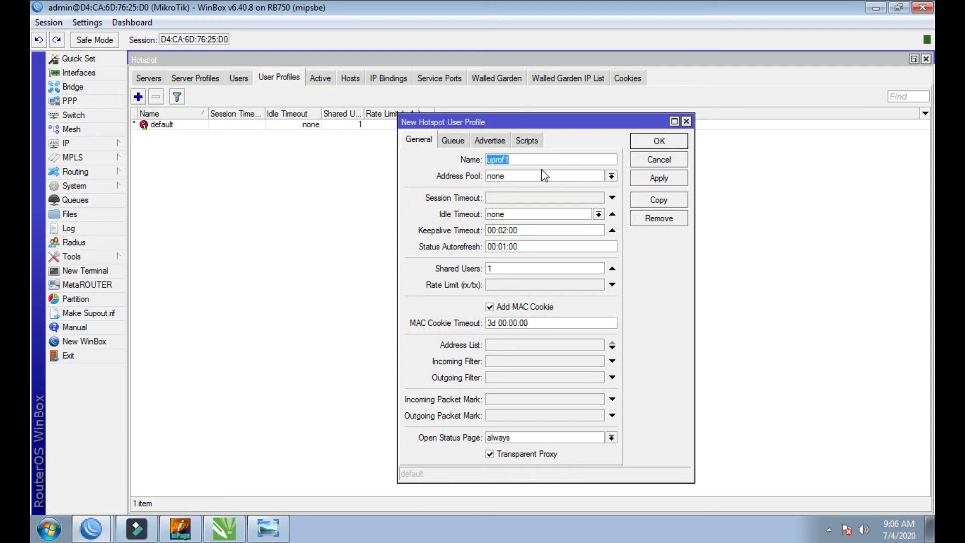
{"action": "type", "text": "2MB"}
{"action": "left_click", "coordinate": [607, 177]}
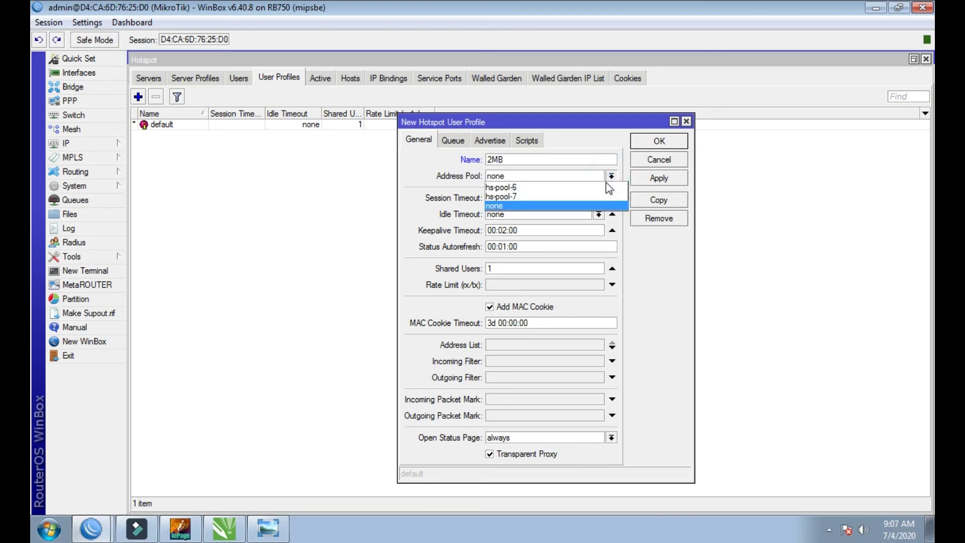
{"action": "left_click", "coordinate": [510, 188]}
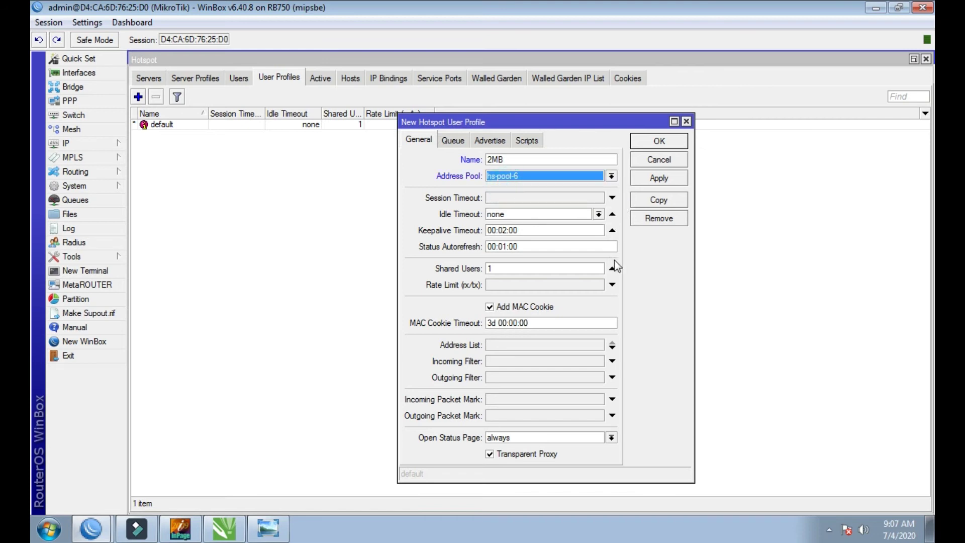
{"action": "left_click", "coordinate": [612, 284]}
{"action": "type", "text": "2M/2M"}
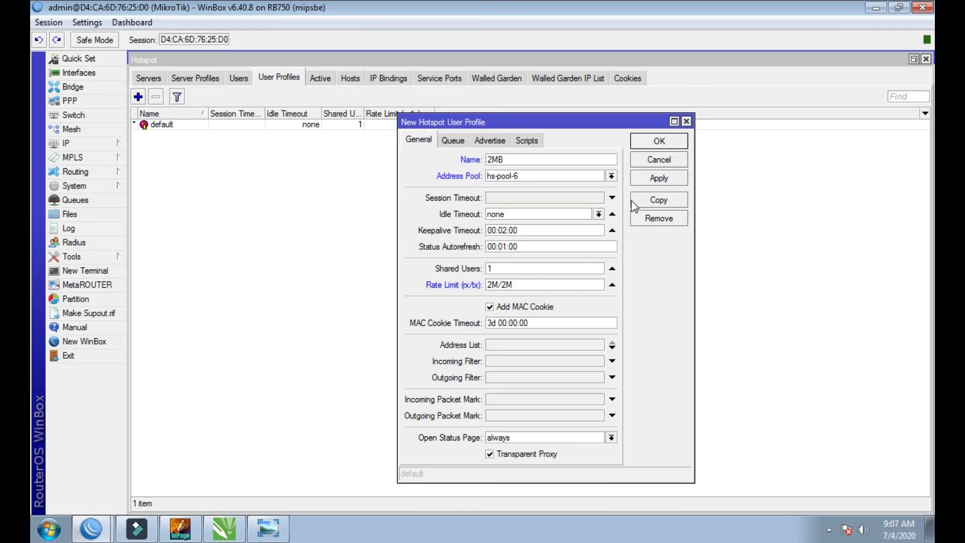
{"action": "left_click", "coordinate": [647, 179]}
{"action": "left_click", "coordinate": [651, 142]}
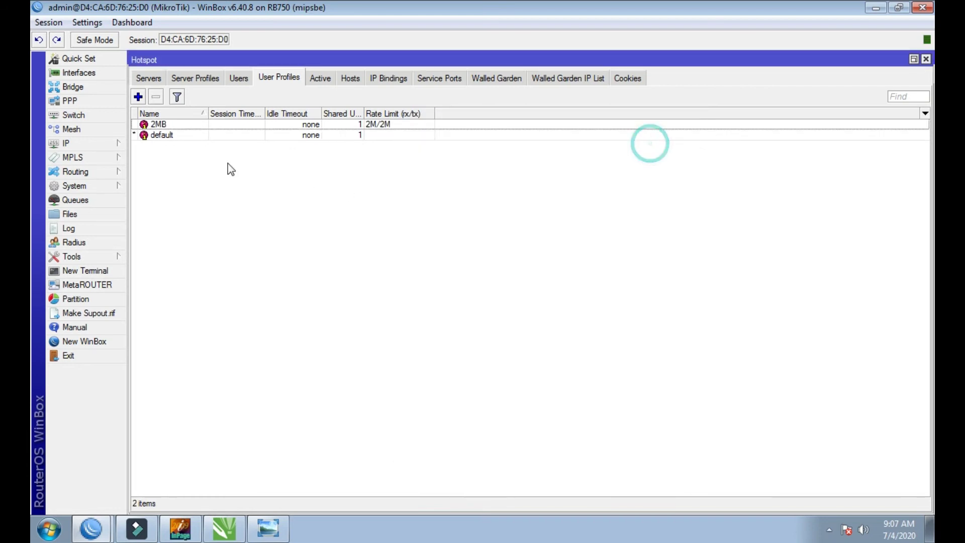
- Create a hotspot user profile named 5MB with address pool hs-pool-7 and rate limit 5M/5M
{"action": "left_click", "coordinate": [138, 96]}
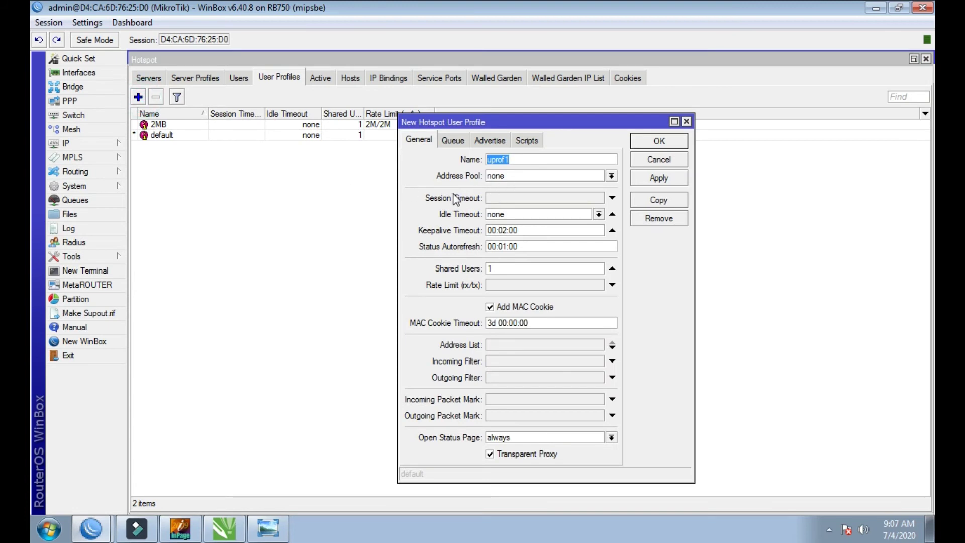
{"action": "type", "text": "5MB"}
{"action": "left_click", "coordinate": [612, 176]}
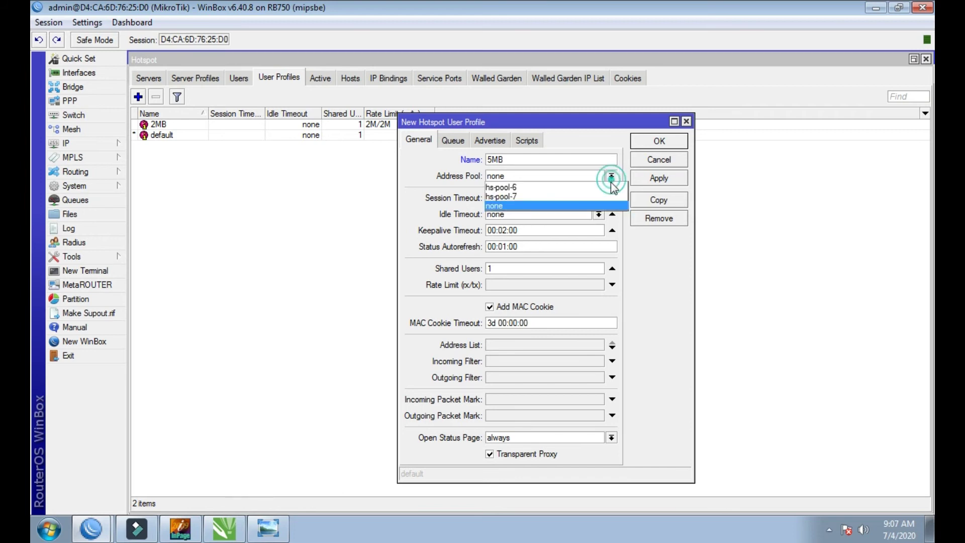
{"action": "left_click", "coordinate": [501, 197]}
{"action": "left_click", "coordinate": [507, 286]}
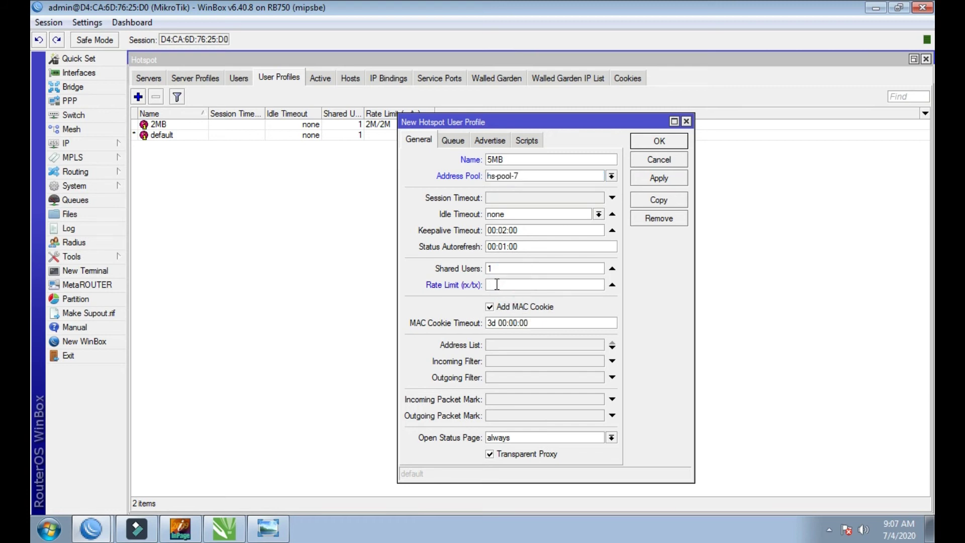
{"action": "type", "text": "5M/5M"}
{"action": "left_click", "coordinate": [647, 178]}
{"action": "left_click", "coordinate": [648, 142]}
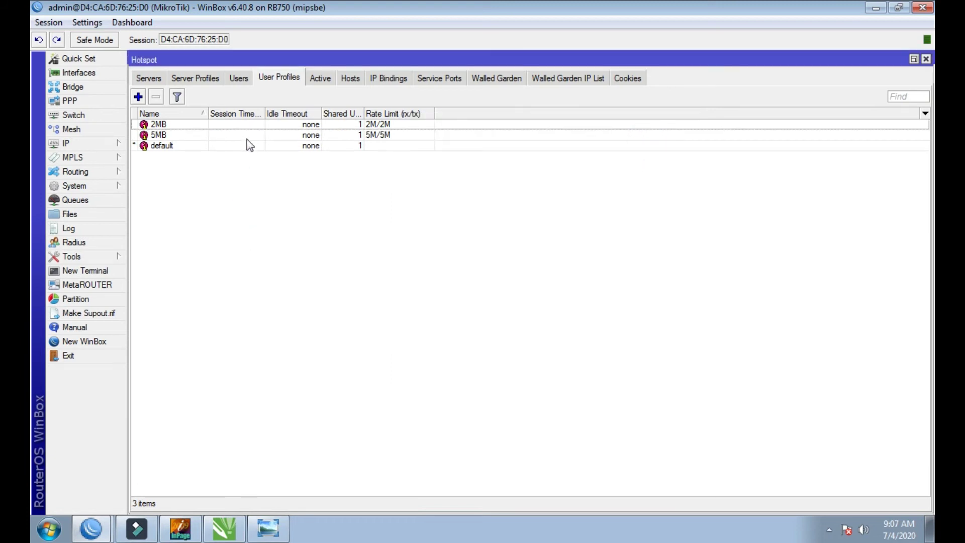
{"action": "left_click", "coordinate": [239, 77]}
{"action": "left_click", "coordinate": [266, 78]}
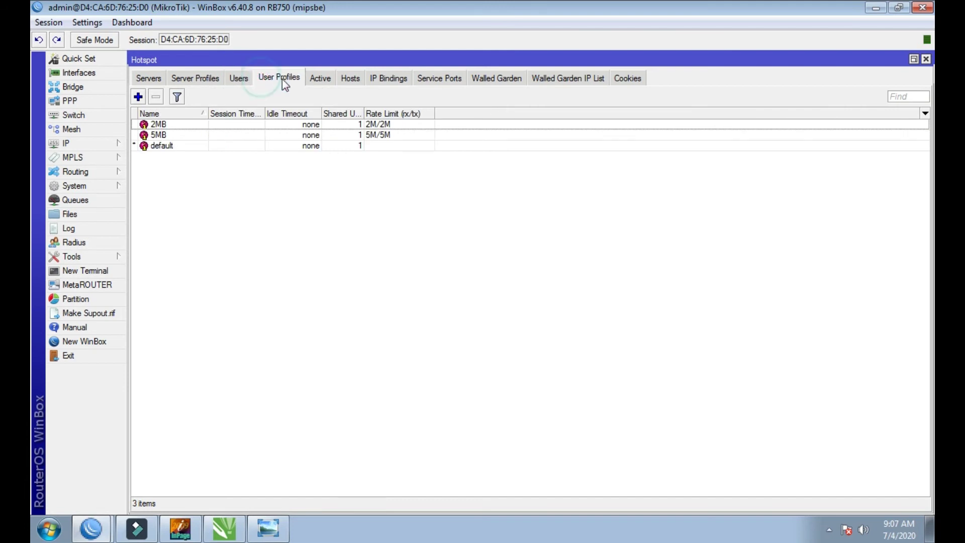
{"action": "left_click", "coordinate": [237, 78]}
{"action": "left_click", "coordinate": [320, 79]}
- Enable Allow Remote Requests in the router's DNS settings and save them
{"action": "left_click", "coordinate": [75, 142]}
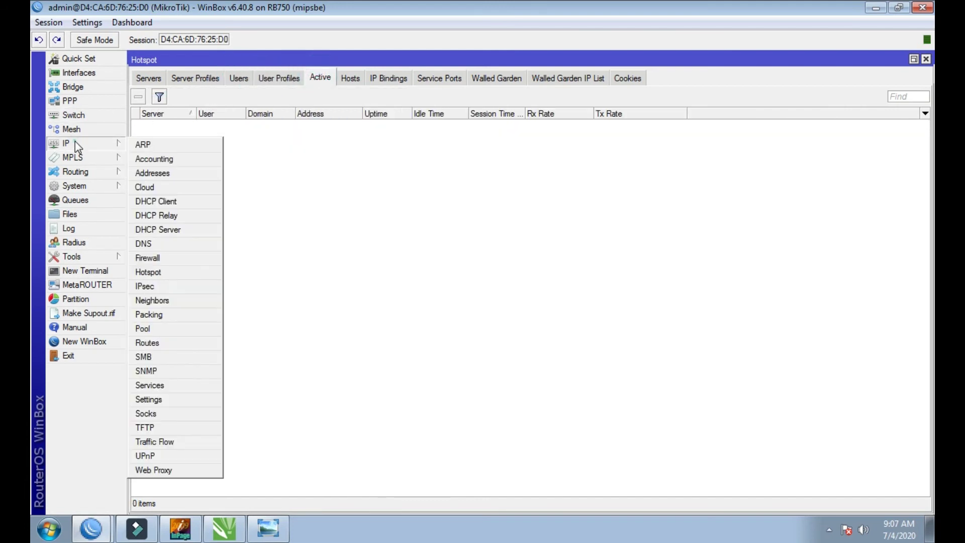
{"action": "left_click", "coordinate": [170, 246]}
{"action": "left_click", "coordinate": [501, 266]}
{"action": "left_click", "coordinate": [654, 234]}
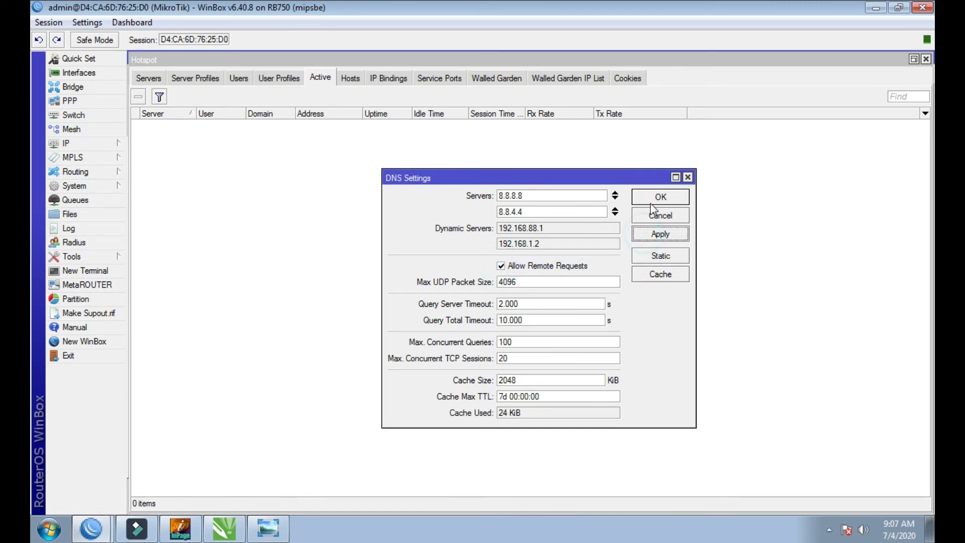
{"action": "left_click", "coordinate": [653, 197]}
- Examine the hotspot's connected hosts, active sessions and user list
{"action": "left_click", "coordinate": [279, 80]}
{"action": "left_click", "coordinate": [350, 80]}
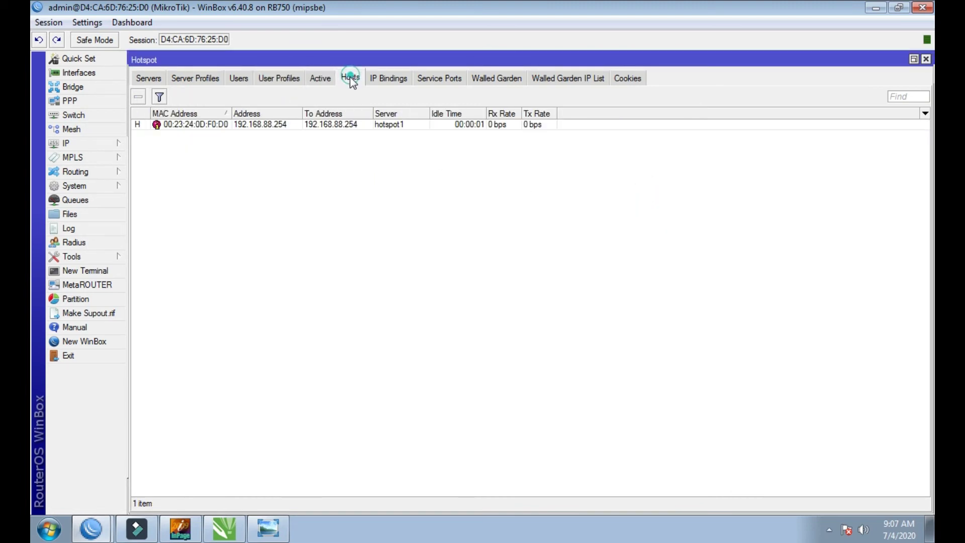
{"action": "left_click", "coordinate": [290, 126]}
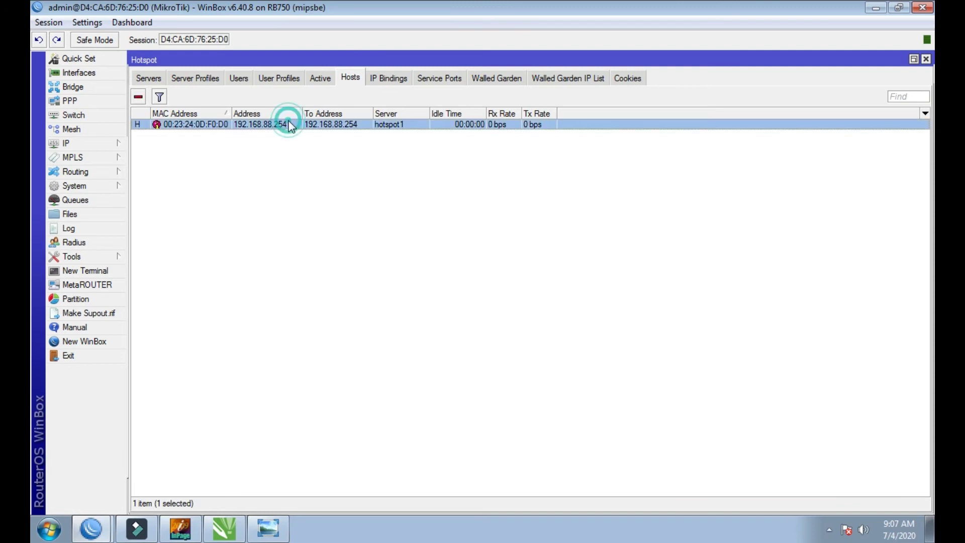
{"action": "left_click", "coordinate": [322, 78]}
{"action": "left_click", "coordinate": [351, 79]}
{"action": "left_click", "coordinate": [319, 79]}
{"action": "left_click", "coordinate": [291, 83]}
{"action": "left_click", "coordinate": [246, 80]}
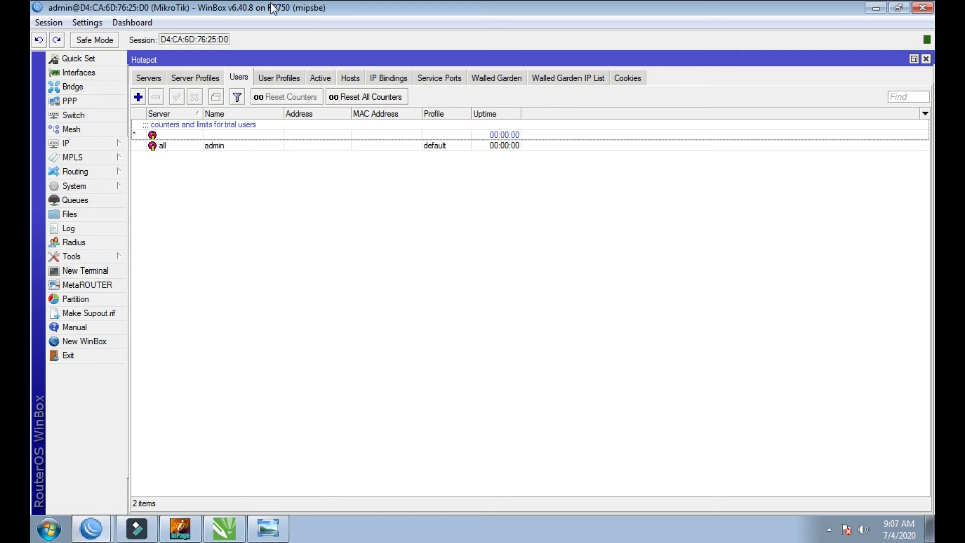
{"action": "left_click", "coordinate": [83, 74]}
{"action": "left_click", "coordinate": [166, 137]}
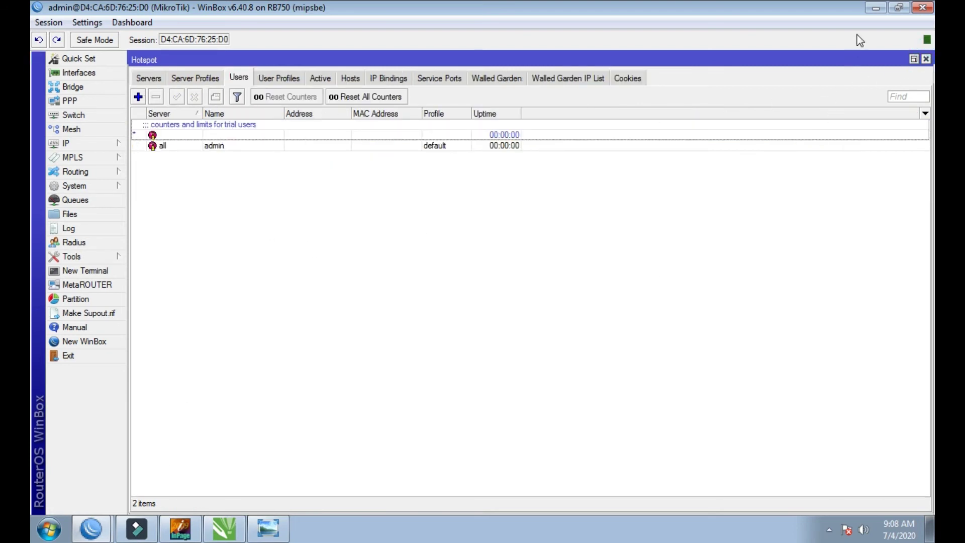
- Switch to Chrome and open the bridge+LAN1 hotspot's login page through its DNS name, ready for entering the login
{"action": "left_click", "coordinate": [872, 10]}
{"action": "double_click", "coordinate": [112, 186]}
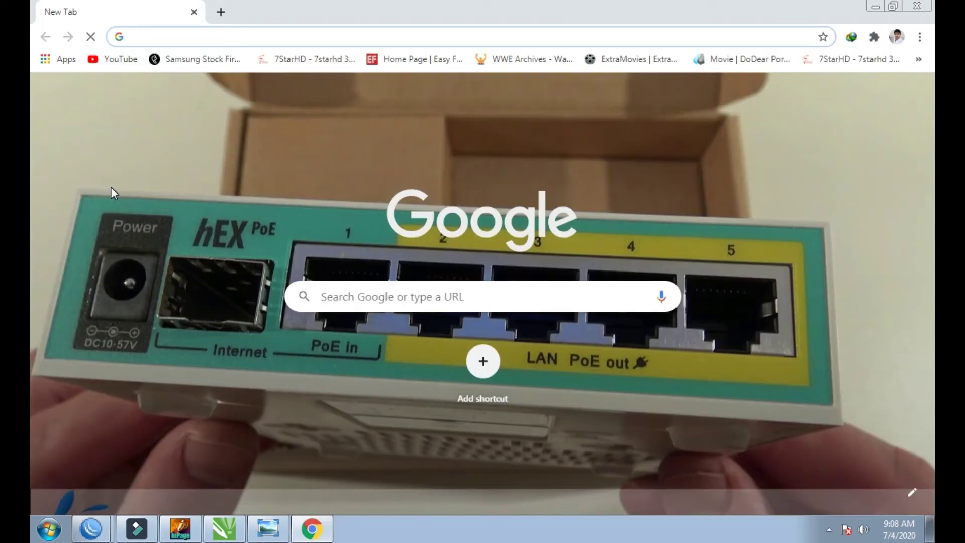
{"action": "type", "text": "Ateeq.net"}
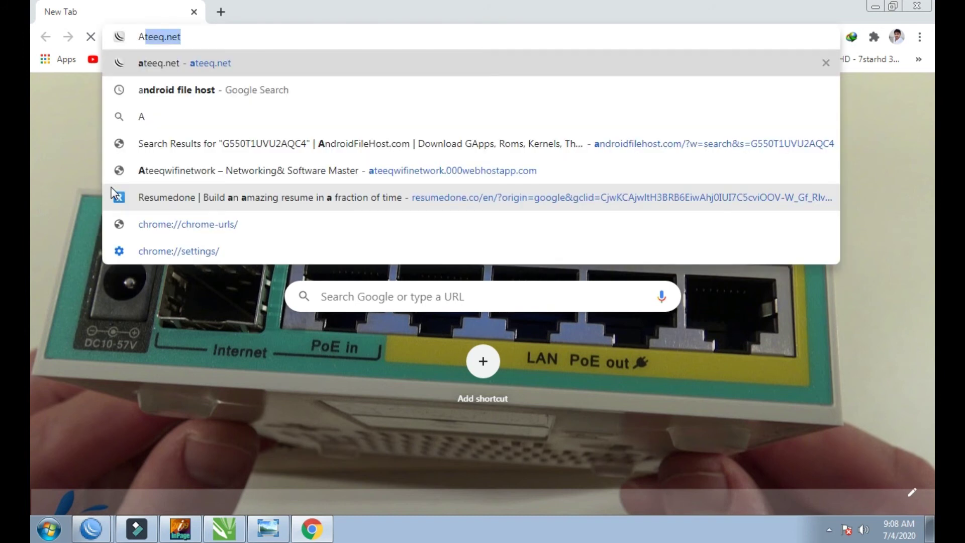
{"action": "key", "text": "Return"}
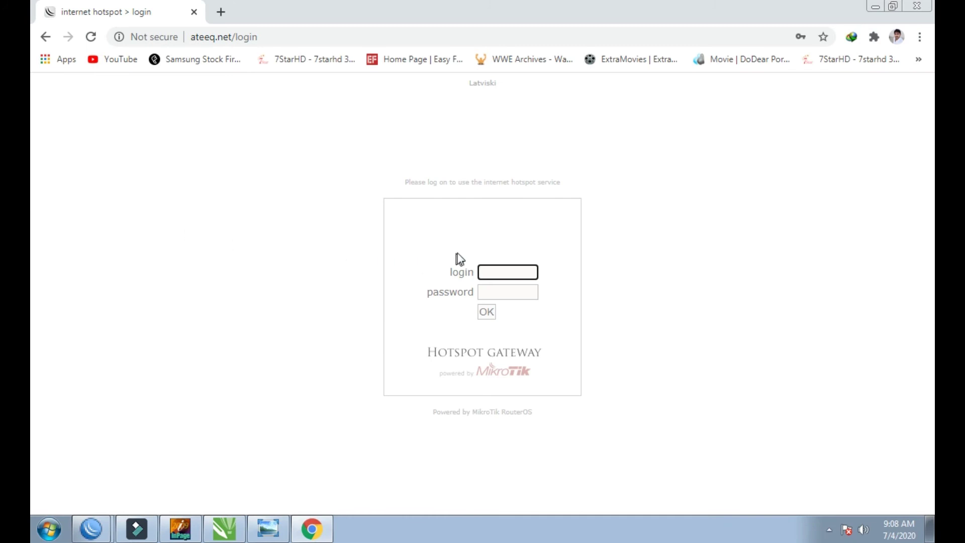
{"action": "left_click", "coordinate": [485, 272]}
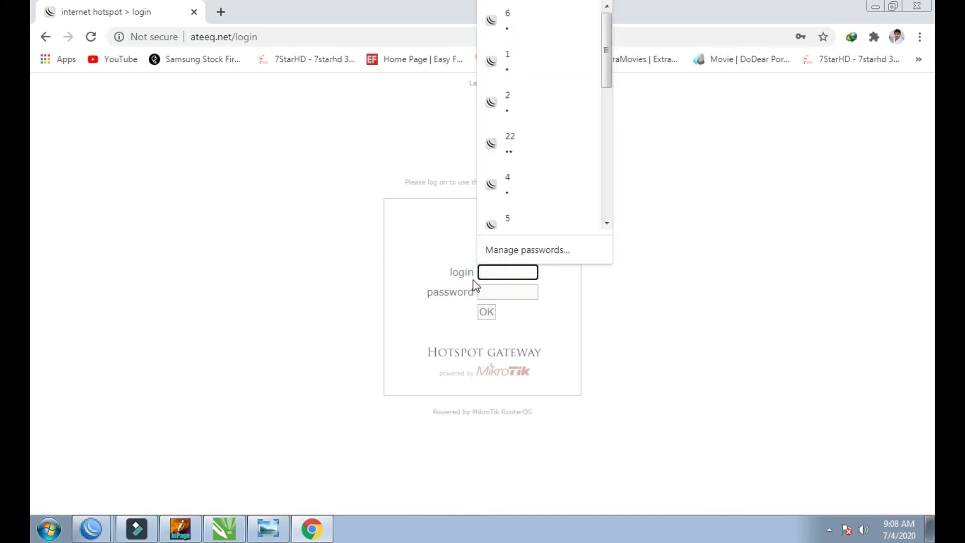
- Switch to WinBox with the hotspot's user list showing
{"action": "left_click", "coordinate": [99, 532]}
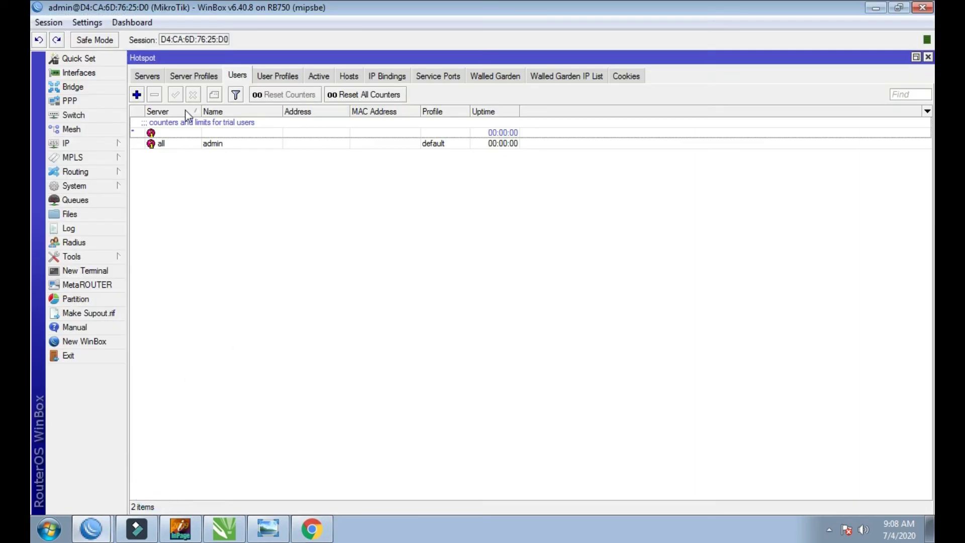
{"action": "left_click", "coordinate": [136, 95]}
{"action": "left_click", "coordinate": [572, 207]}
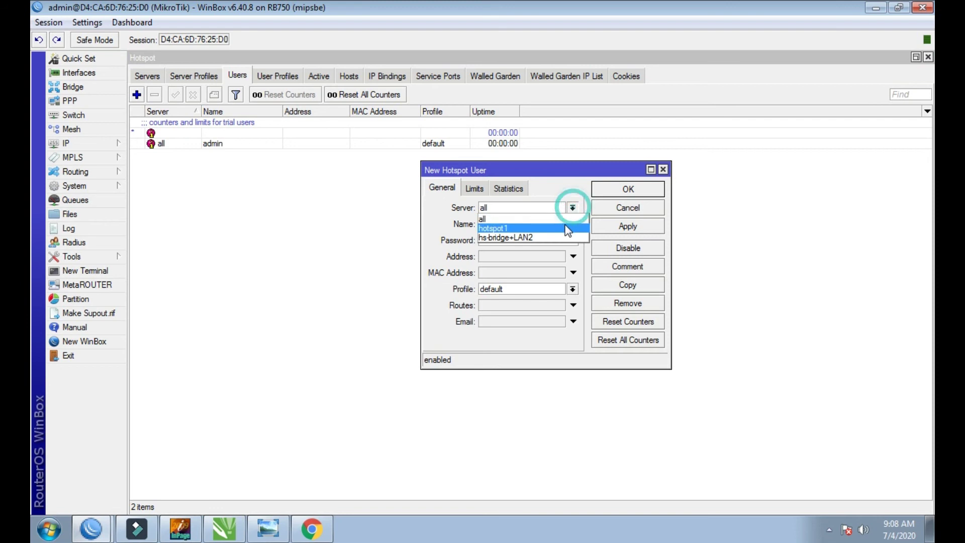
{"action": "left_click", "coordinate": [572, 208]}
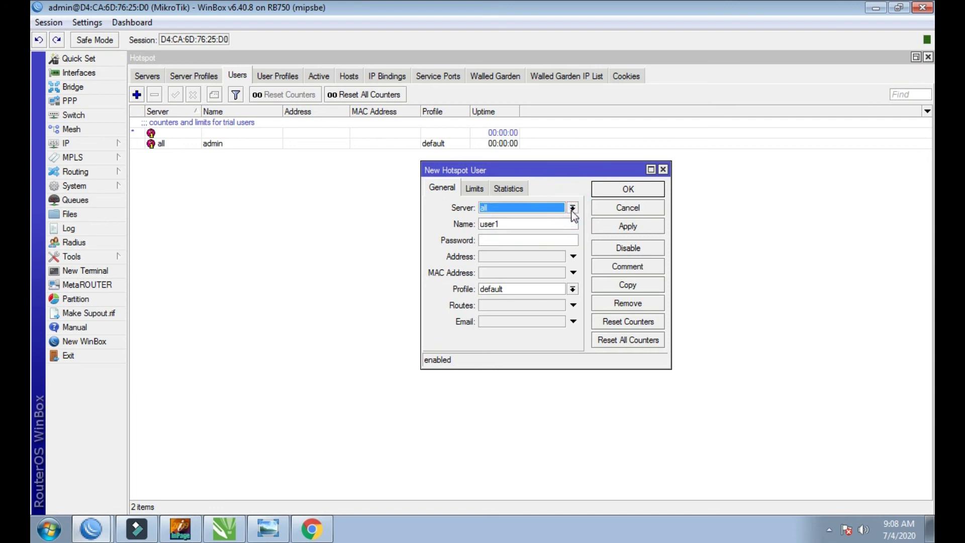
{"action": "left_click", "coordinate": [572, 208]}
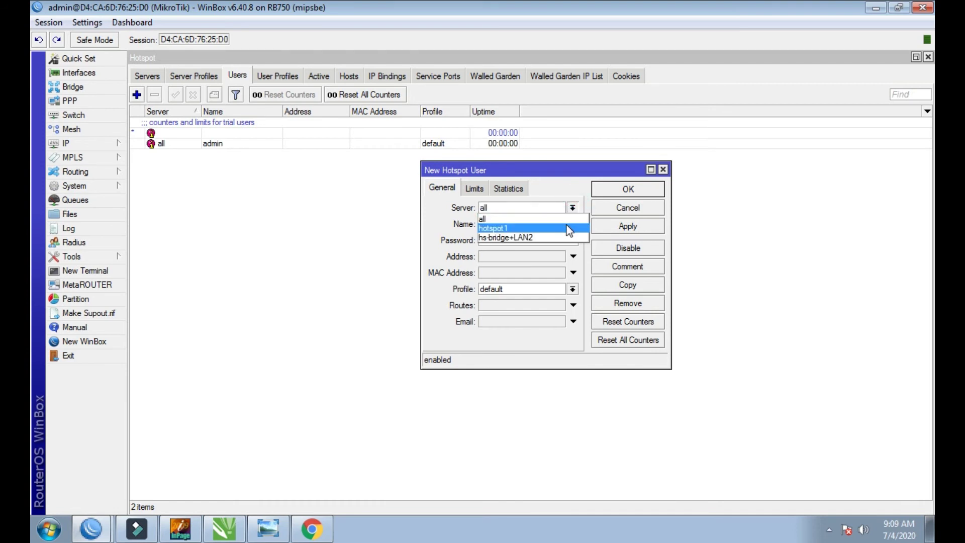
{"action": "left_click", "coordinate": [492, 228]}
{"action": "left_click_drag", "start_coordinate": [499, 225], "coordinate": [480, 225]}
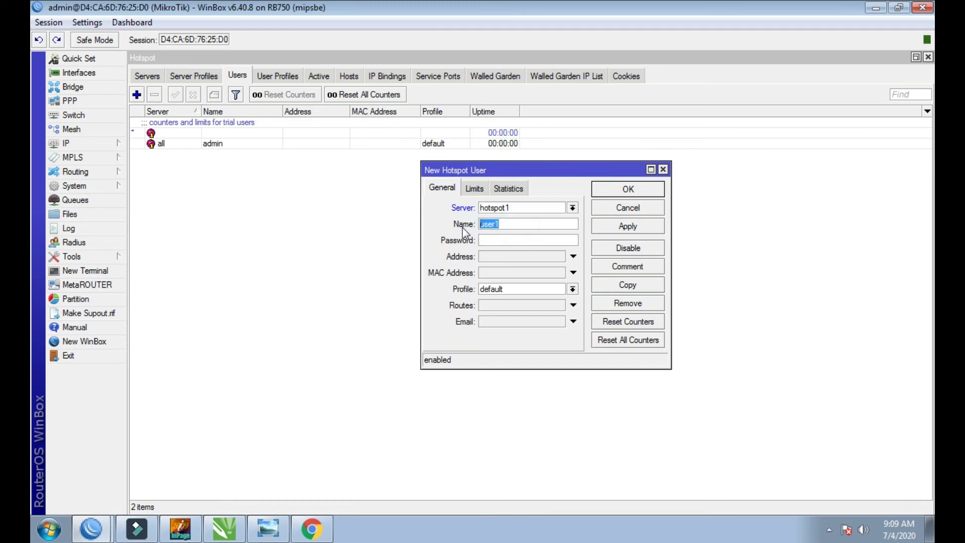
{"action": "type", "text": "1"}
{"action": "left_click", "coordinate": [522, 239]}
{"action": "left_click", "coordinate": [542, 228]}
{"action": "double_click", "coordinate": [491, 240]}
{"action": "left_click", "coordinate": [573, 289]}
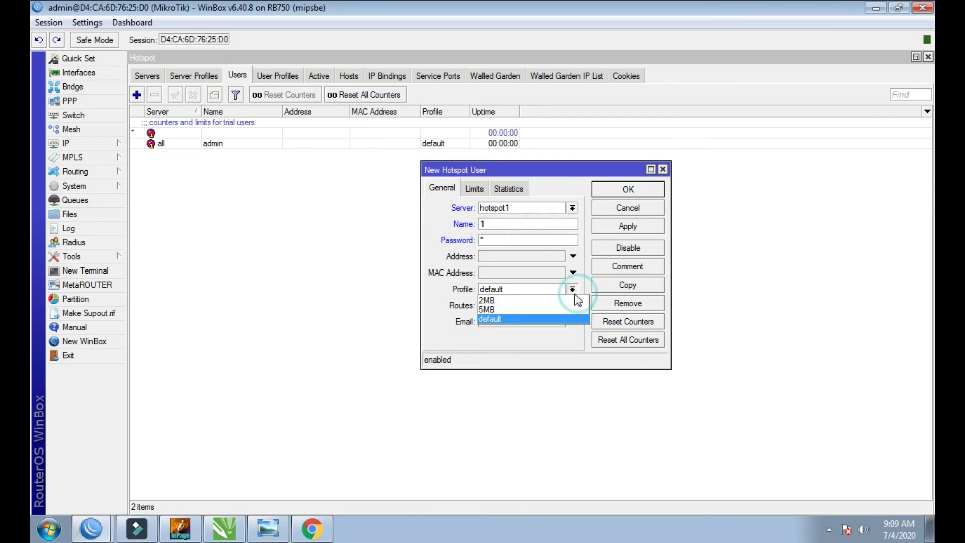
{"action": "left_click", "coordinate": [540, 304]}
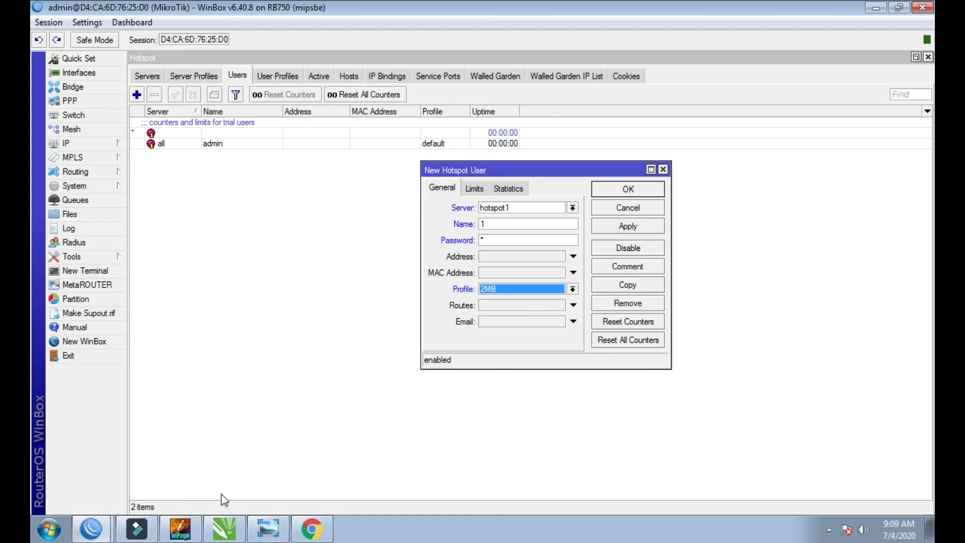
- Examine the 2MB user profile's address pool and rate limit against the router port diagram in Windows Photo Viewer, and close the profile
{"action": "left_click", "coordinate": [273, 533]}
{"action": "left_click_drag", "start_coordinate": [715, 68], "coordinate": [581, 288]}
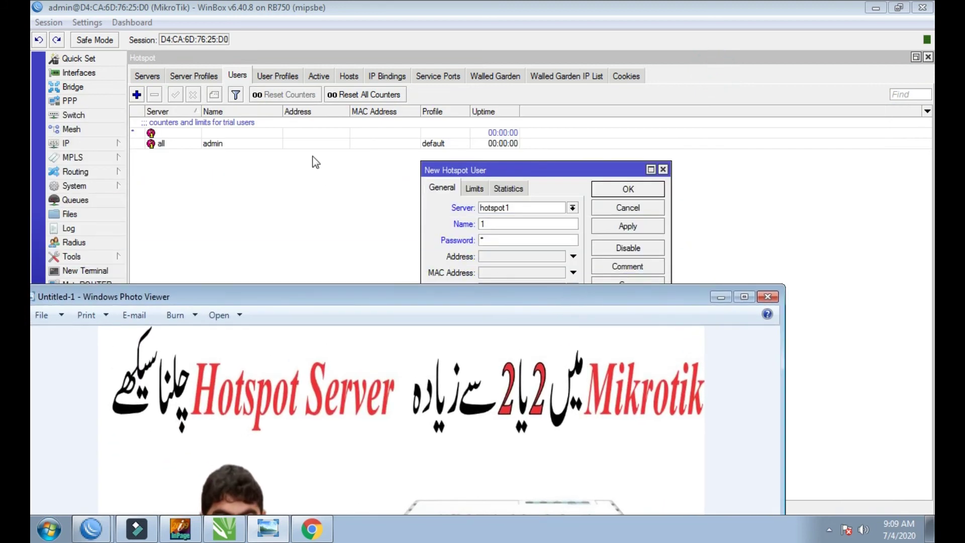
{"action": "left_click", "coordinate": [277, 76]}
{"action": "double_click", "coordinate": [203, 122]}
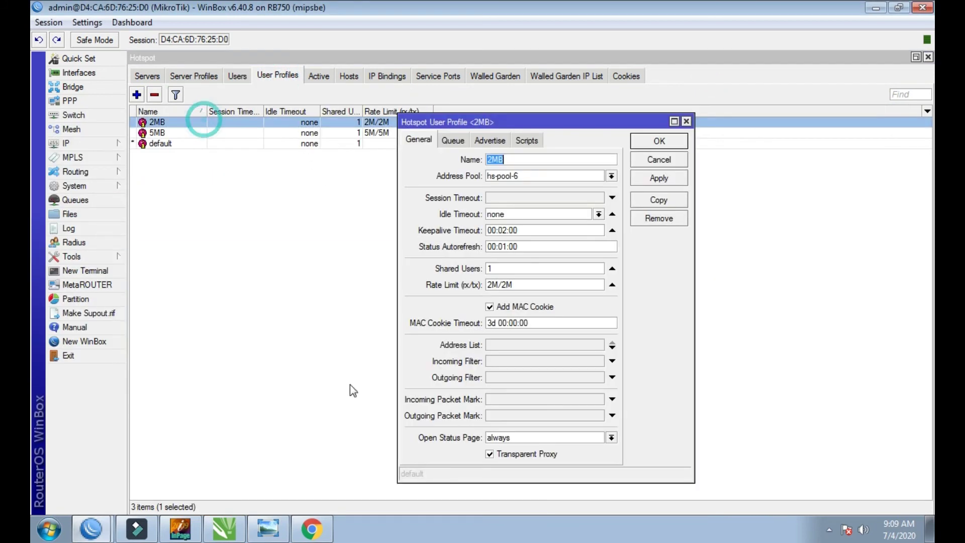
{"action": "left_click", "coordinate": [267, 529]}
{"action": "left_click_drag", "start_coordinate": [374, 295], "coordinate": [401, 265]}
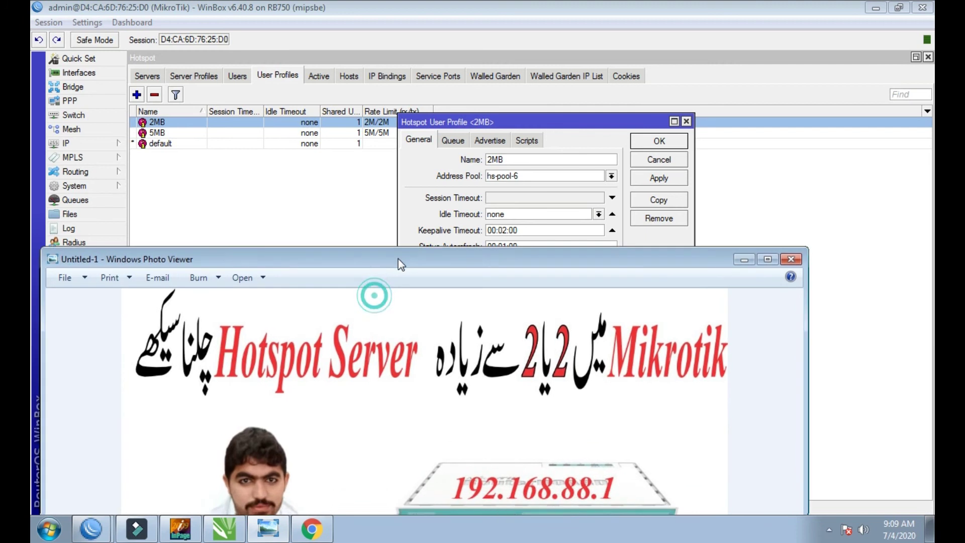
{"action": "left_click_drag", "start_coordinate": [506, 261], "coordinate": [519, 110]}
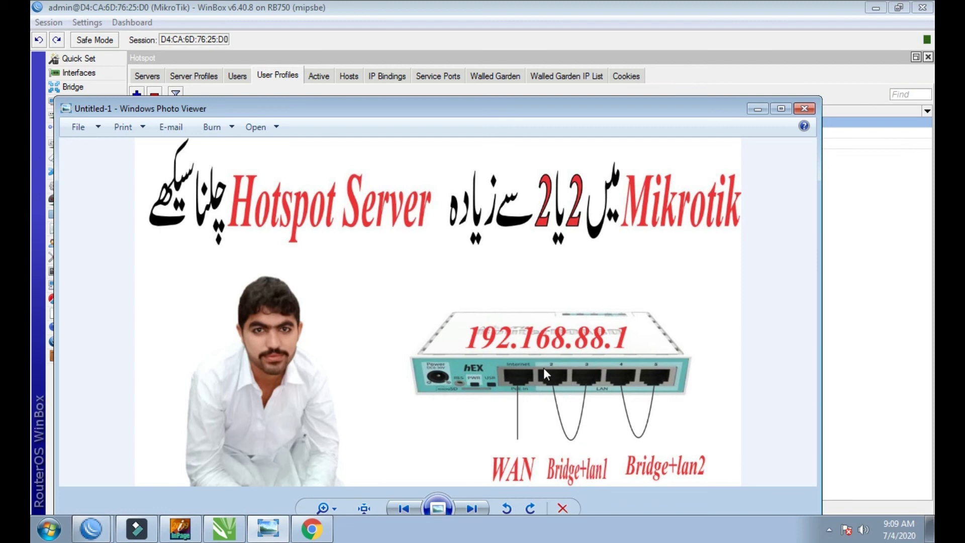
{"action": "left_click_drag", "start_coordinate": [595, 116], "coordinate": [558, 194]}
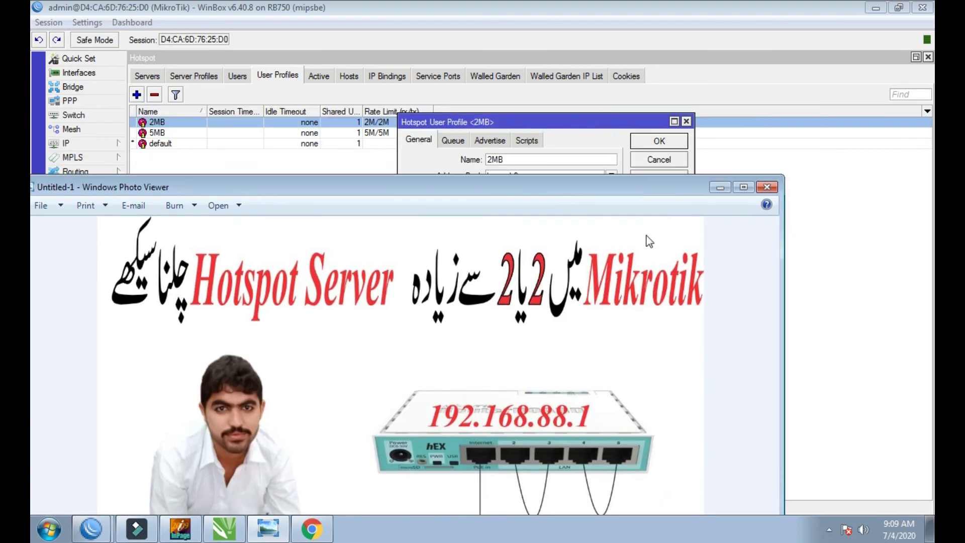
{"action": "left_click_drag", "start_coordinate": [616, 186], "coordinate": [561, 350]}
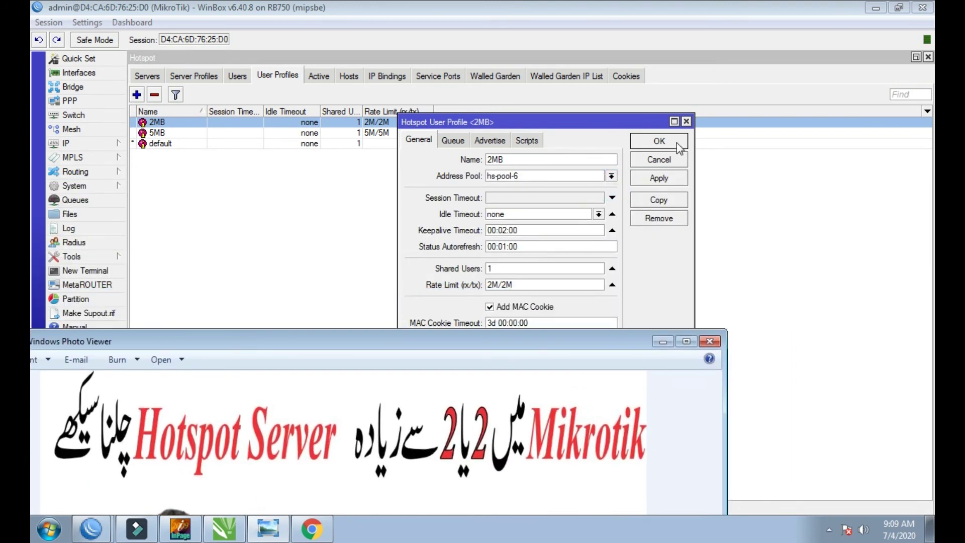
{"action": "left_click", "coordinate": [684, 122]}
- Create a hotspot user named 2 on server hotspot1, entering its password and assigning profile 2MB
{"action": "left_click", "coordinate": [241, 76]}
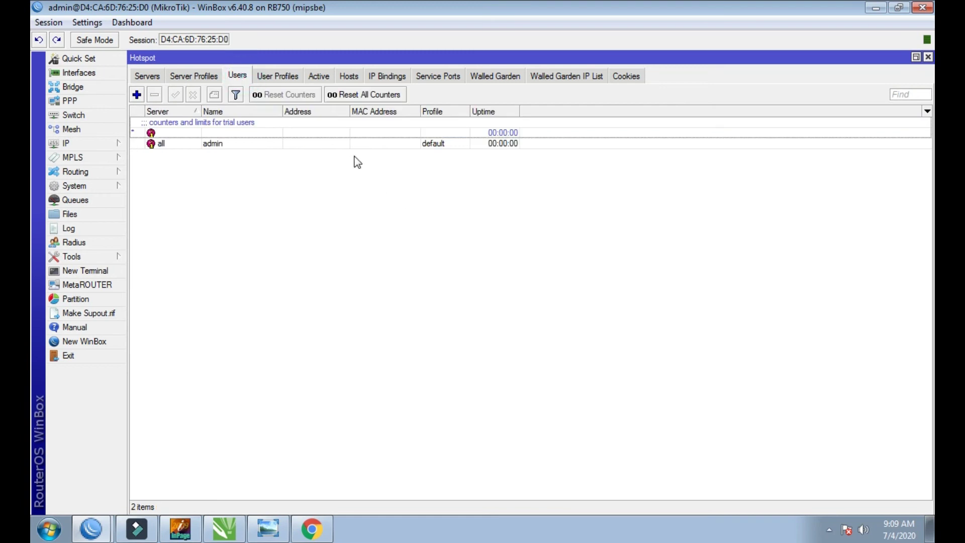
{"action": "left_click", "coordinate": [136, 95]}
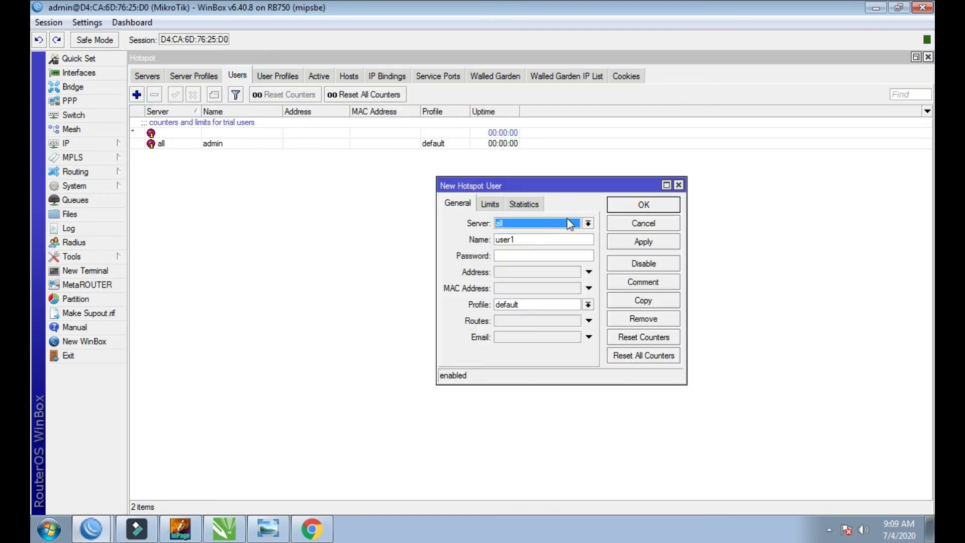
{"action": "left_click", "coordinate": [589, 223]}
{"action": "left_click", "coordinate": [572, 245]}
{"action": "double_click", "coordinate": [538, 240]}
{"action": "type", "text": "2"}
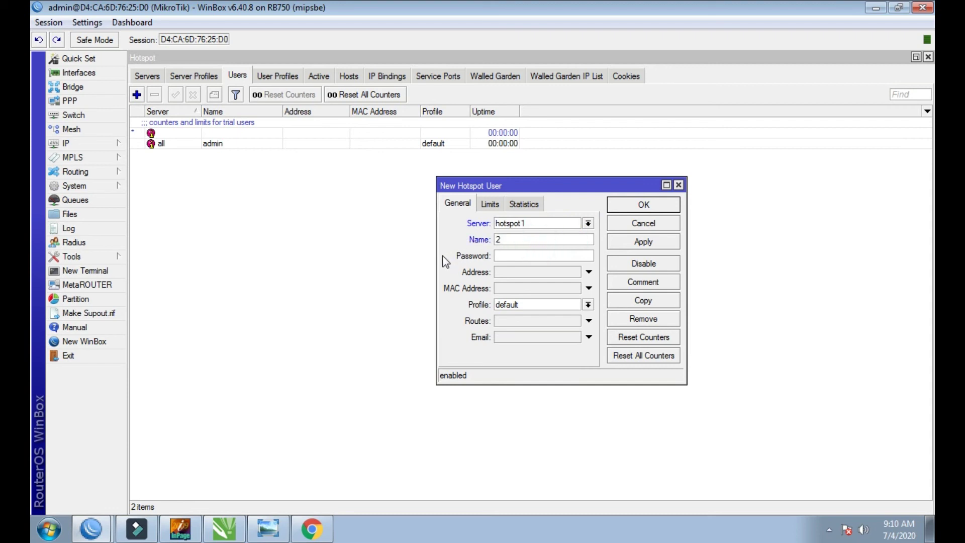
{"action": "left_click", "coordinate": [533, 255]}
{"action": "left_click", "coordinate": [588, 305]}
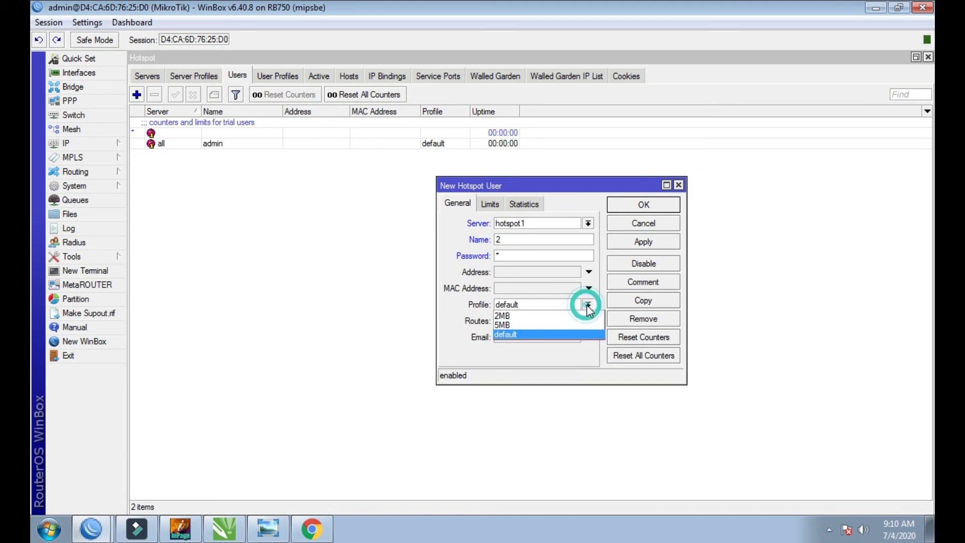
{"action": "left_click", "coordinate": [542, 316]}
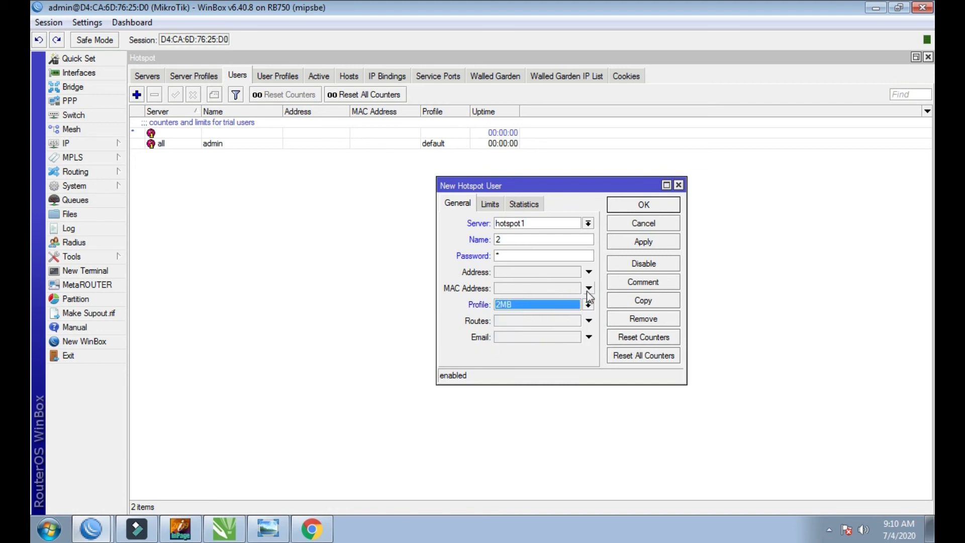
{"action": "left_click", "coordinate": [623, 243]}
{"action": "left_click", "coordinate": [625, 208]}
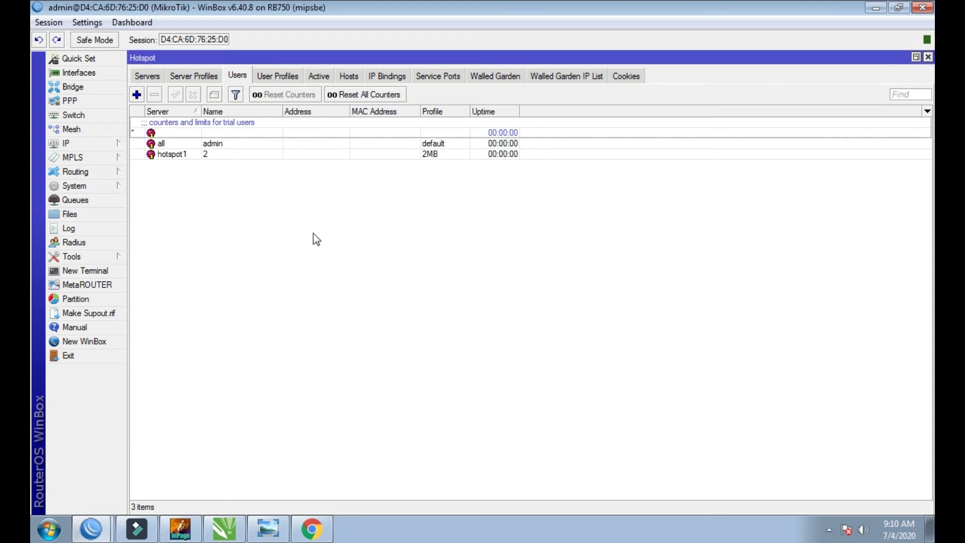
- Review the new hotspot user's entry and the Bridge+lan1 ports in the Photo Viewer diagram, and return to WinBox
{"action": "left_click", "coordinate": [276, 146]}
{"action": "left_click", "coordinate": [275, 154]}
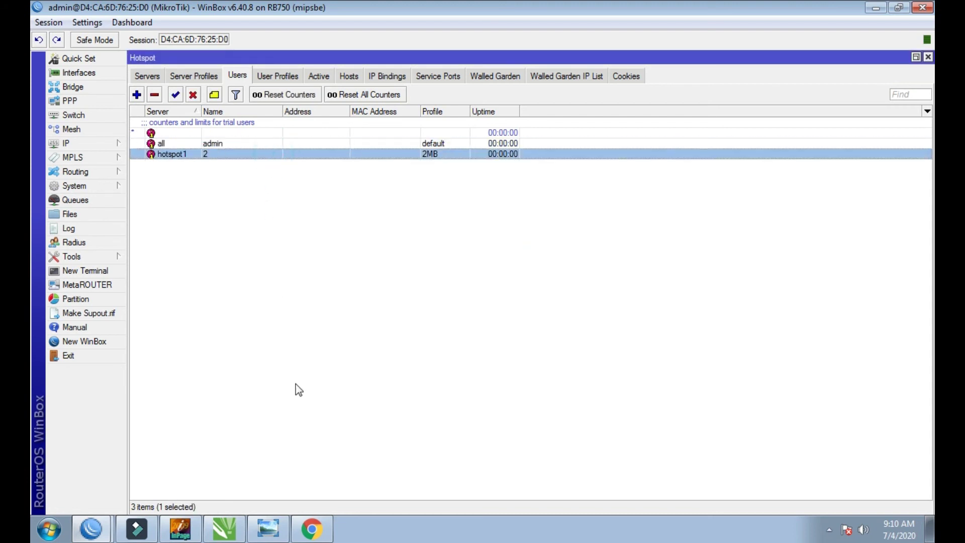
{"action": "left_click", "coordinate": [268, 529]}
{"action": "left_click_drag", "start_coordinate": [354, 341], "coordinate": [455, 90]}
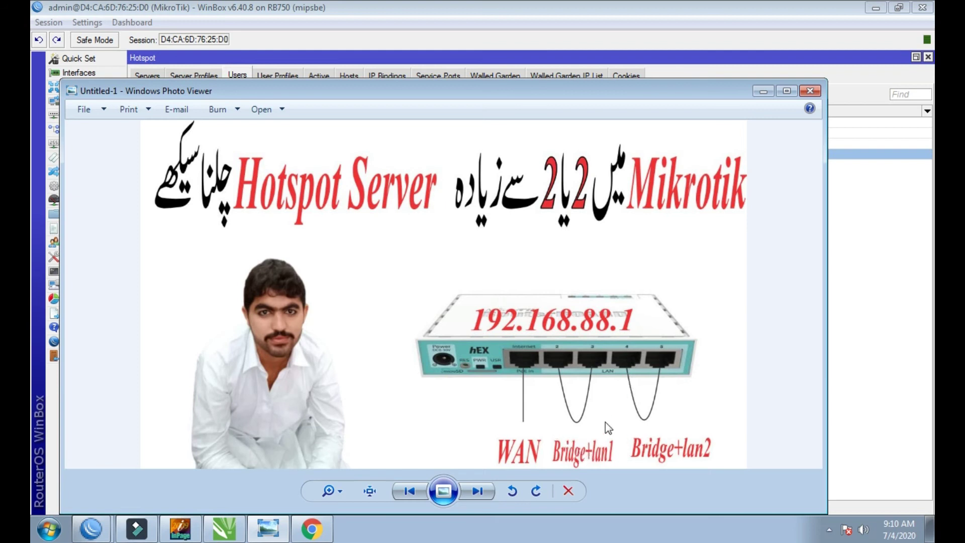
{"action": "left_click", "coordinate": [762, 91]}
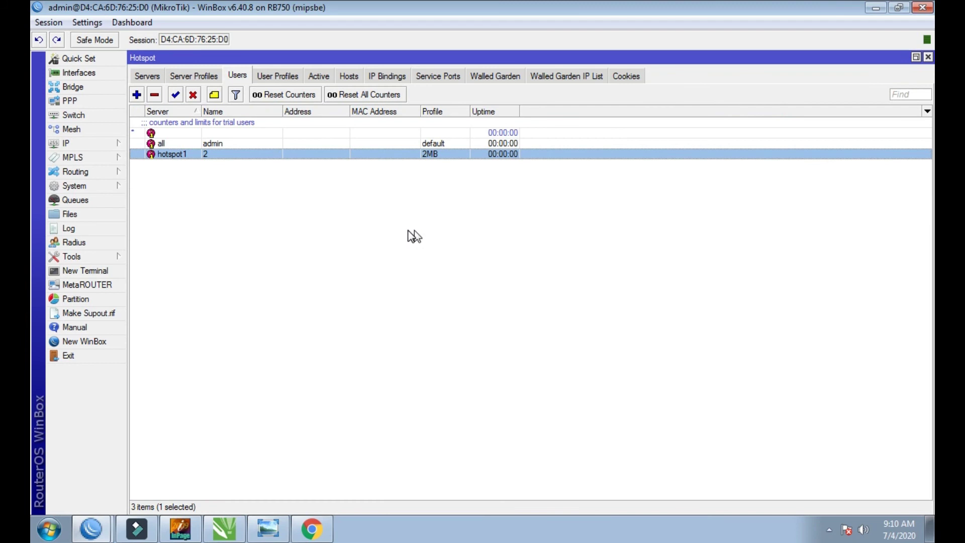
{"action": "left_click", "coordinate": [327, 215]}
- Switch to Chrome and log in to the hotspot as user 2 with the saved password
{"action": "left_click", "coordinate": [312, 529]}
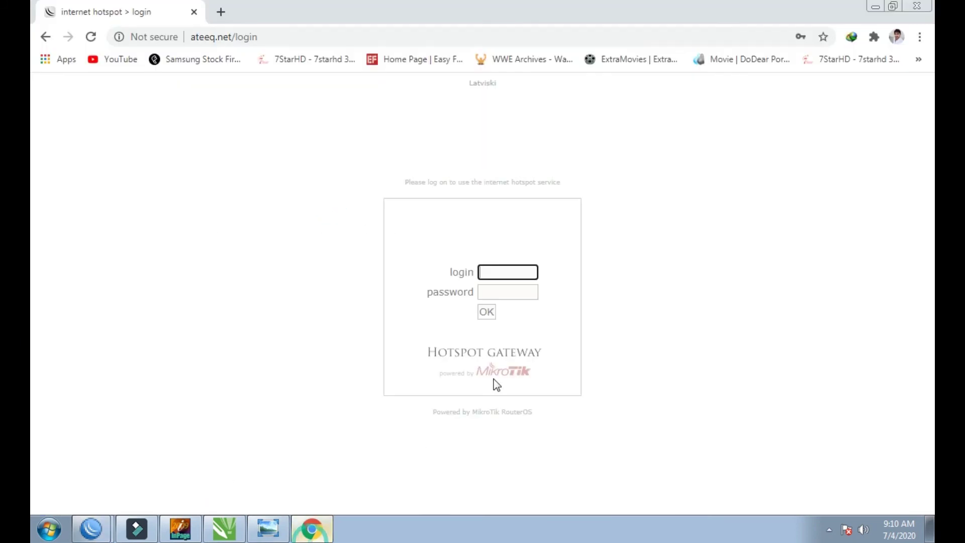
{"action": "left_click", "coordinate": [509, 276]}
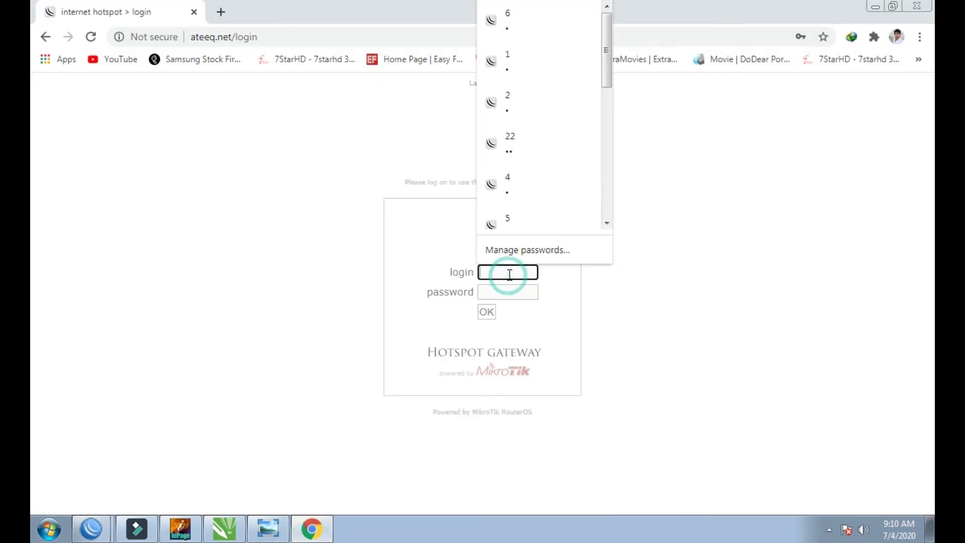
{"action": "left_click", "coordinate": [520, 101]}
{"action": "left_click", "coordinate": [486, 312]}
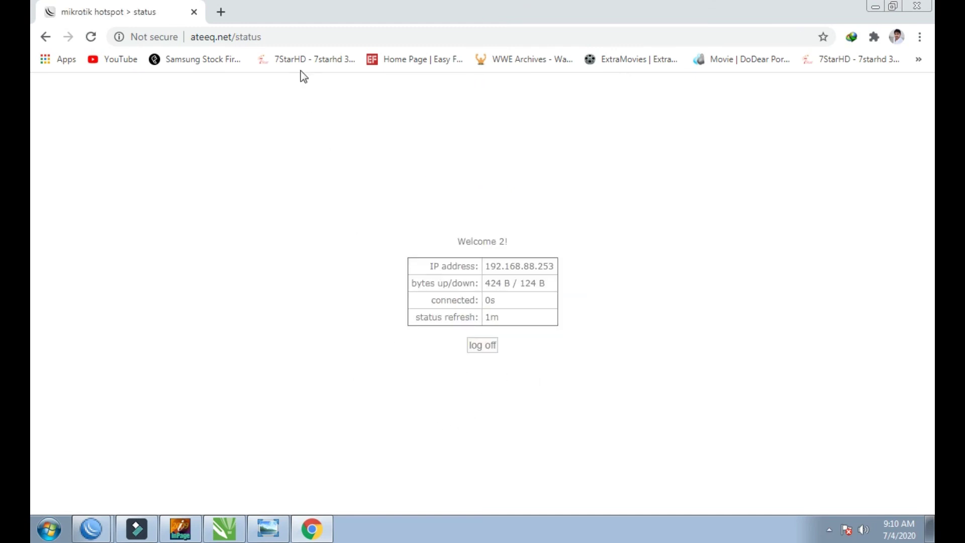
- Test internet access by opening YouTube in a new tab, and close the tab and the browser
{"action": "left_click", "coordinate": [231, 13]}
{"action": "left_click", "coordinate": [99, 65]}
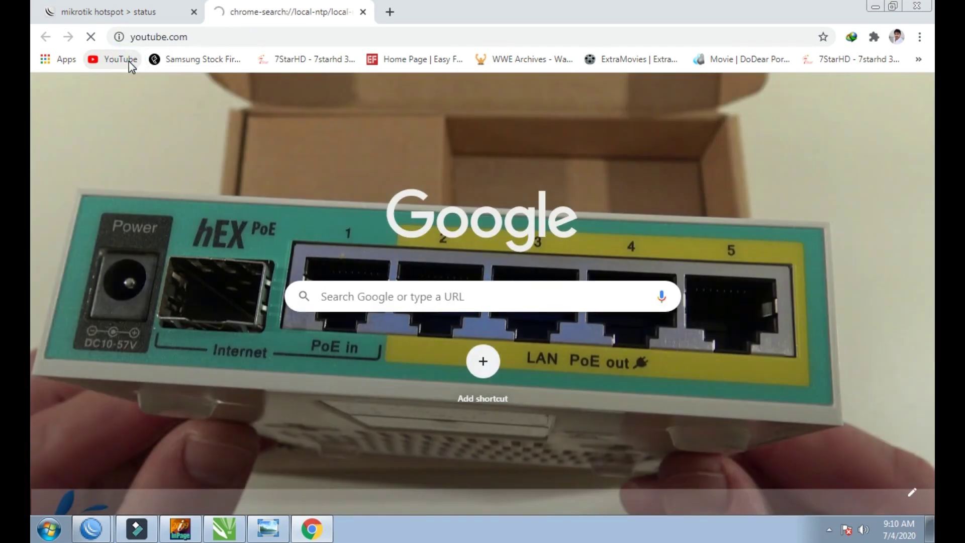
{"action": "left_click", "coordinate": [363, 12]}
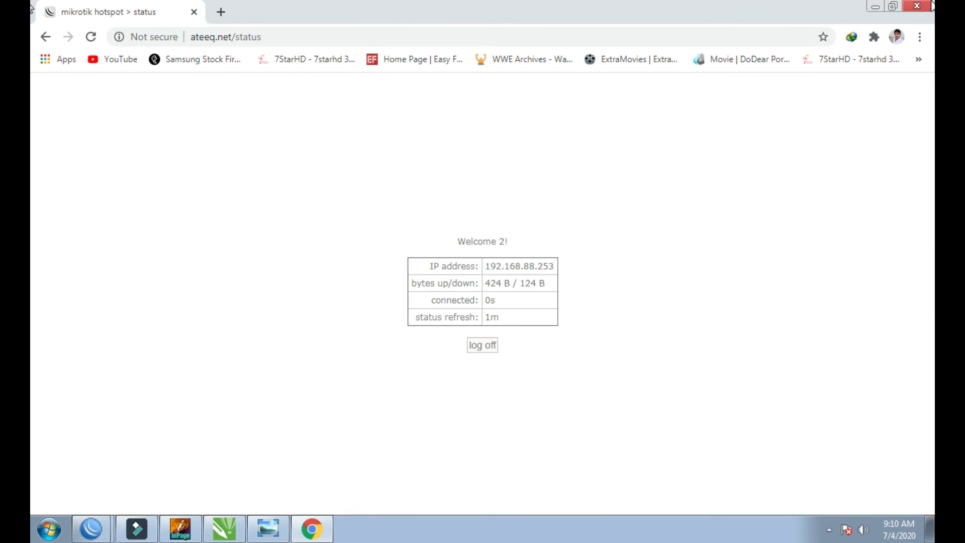
{"action": "left_click", "coordinate": [917, 6]}
- Open the router's interface list and examine the status flags of the LAN ports and bridges, widening the flags column
{"action": "left_click", "coordinate": [75, 72]}
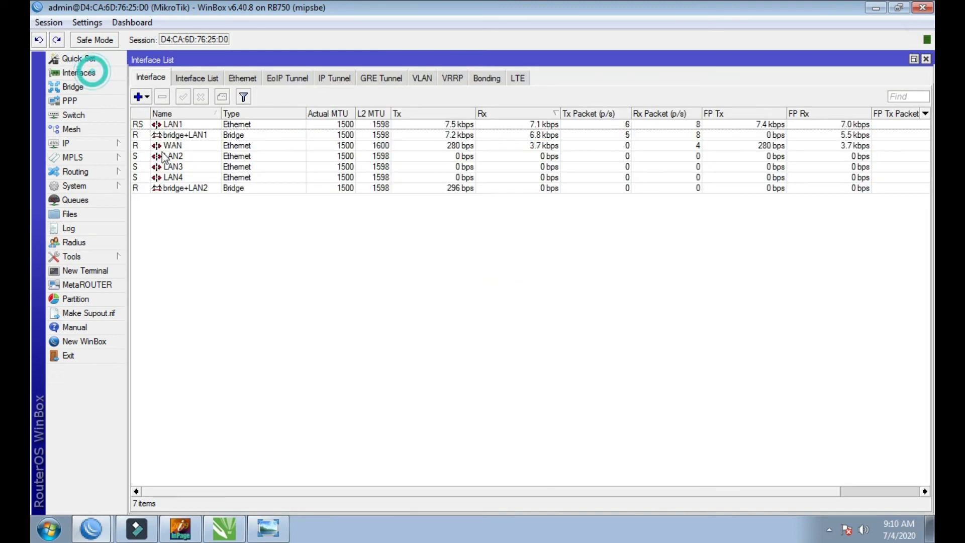
{"action": "left_click", "coordinate": [179, 124]}
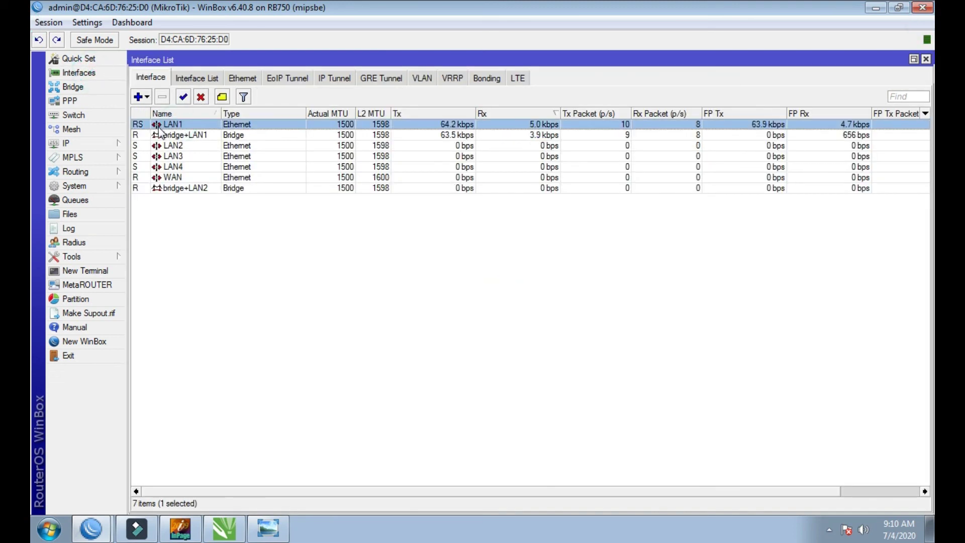
{"action": "left_click_drag", "start_coordinate": [150, 118], "coordinate": [181, 120]}
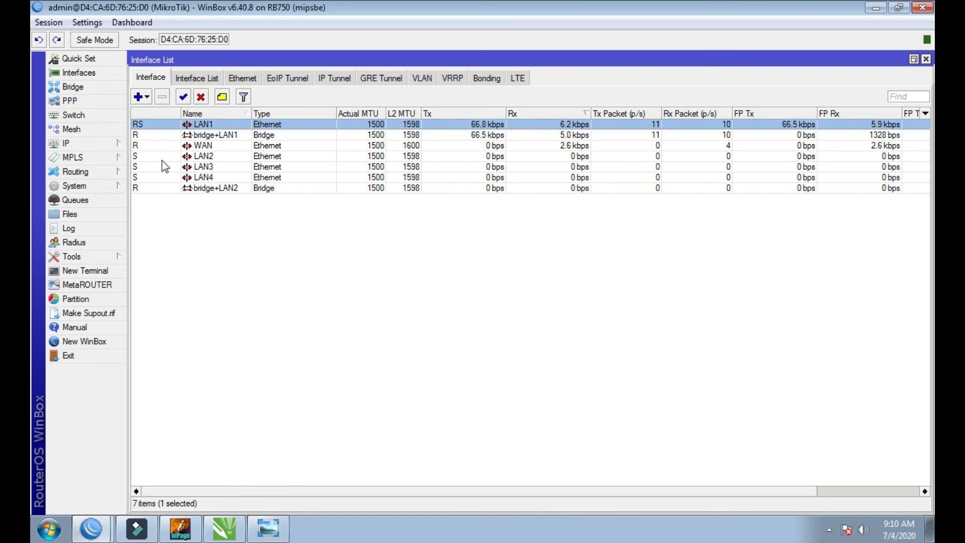
{"action": "left_click", "coordinate": [174, 168]}
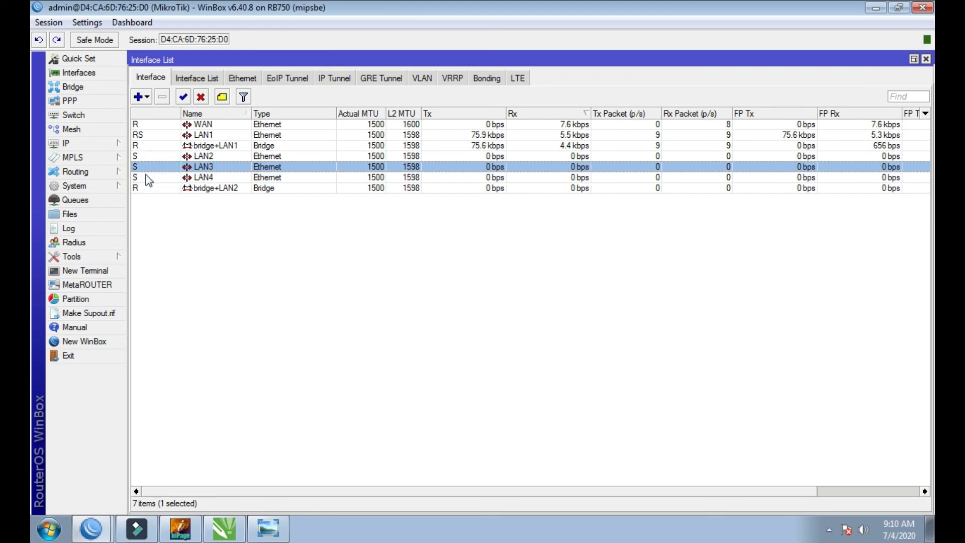
{"action": "left_click", "coordinate": [187, 135]}
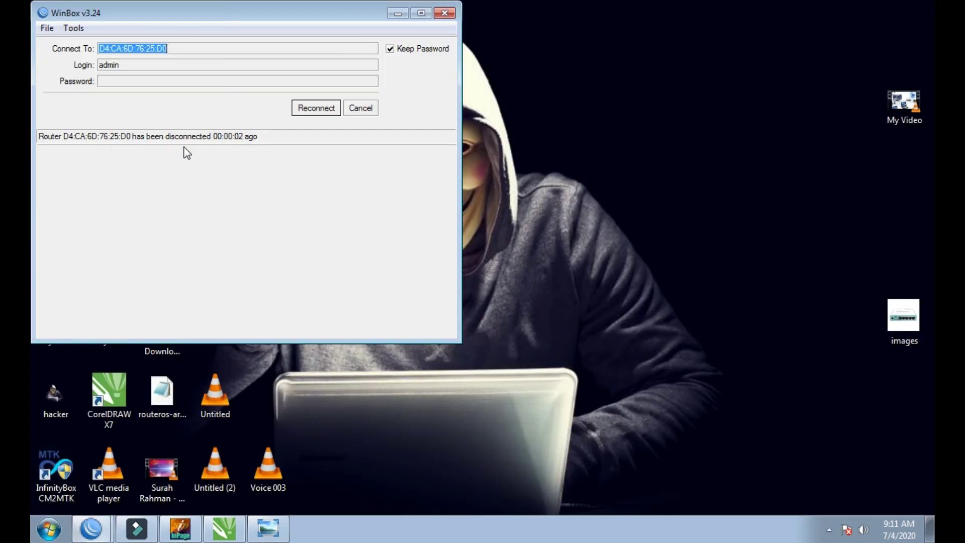
- Reconnect to the router, cancelling the Windows network location prompt, and select LAN4 in the interface list
{"action": "left_click", "coordinate": [316, 108]}
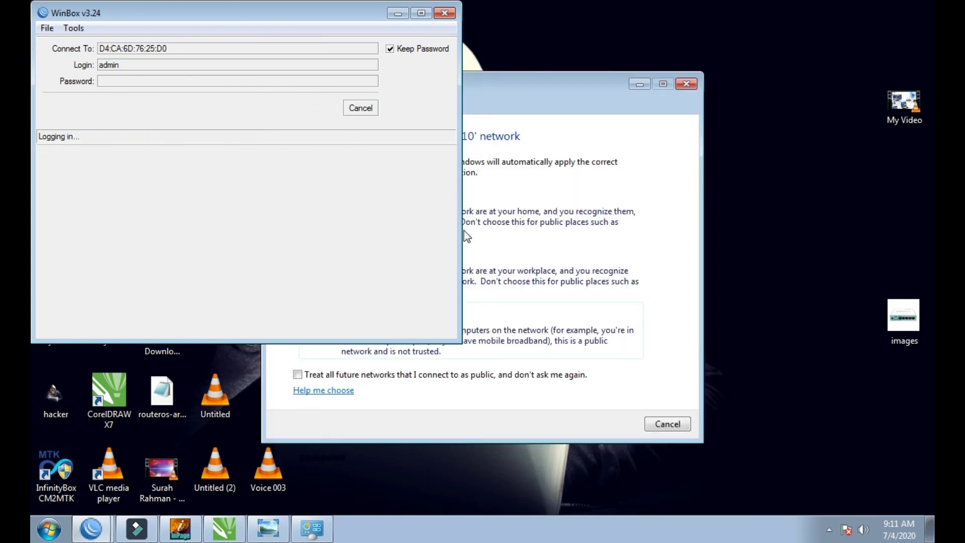
{"action": "left_click_drag", "start_coordinate": [298, 14], "coordinate": [436, 252]}
{"action": "left_click", "coordinate": [667, 424]}
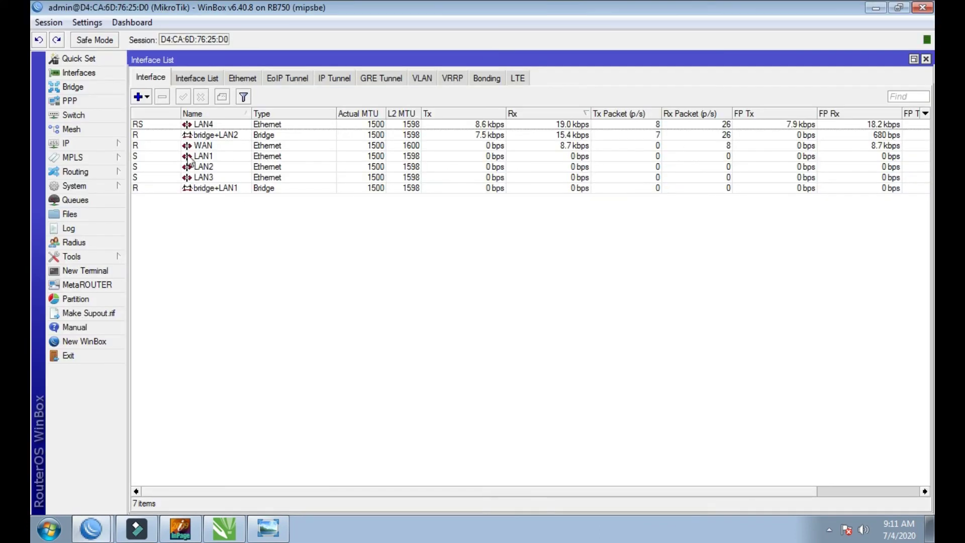
{"action": "left_click", "coordinate": [167, 125]}
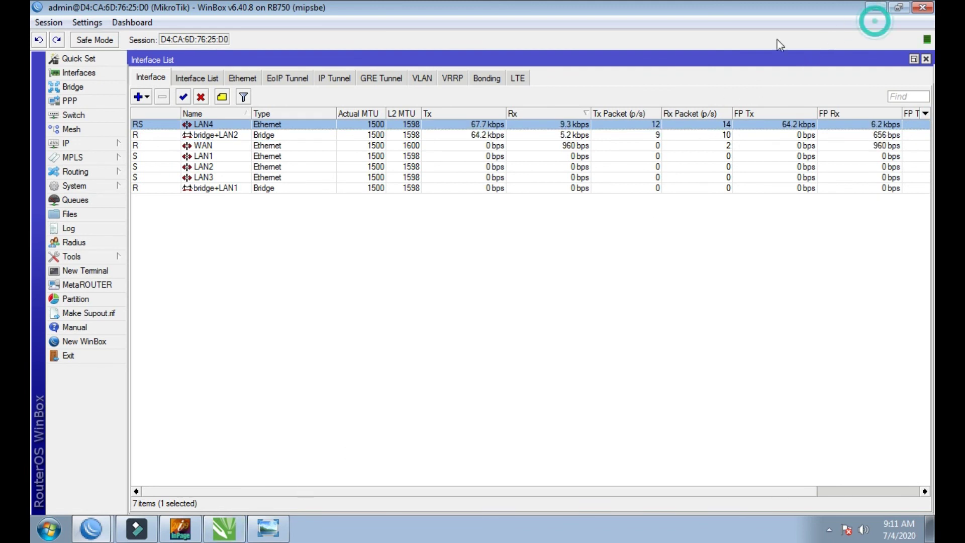
- Switch to Chrome, open ateeq.net, and examine the full address of the hotspot login page
{"action": "left_click", "coordinate": [876, 8]}
{"action": "double_click", "coordinate": [106, 166]}
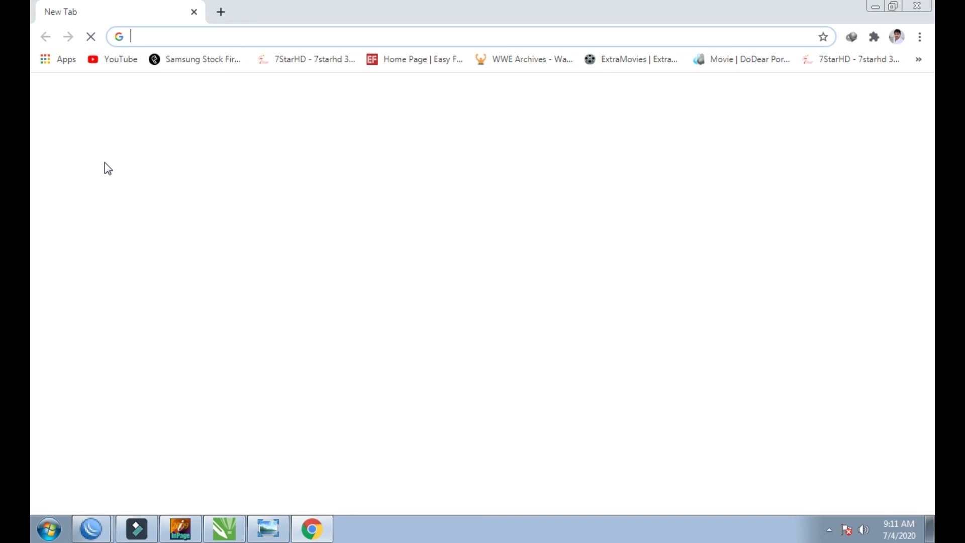
{"action": "type", "text": "a"}
{"action": "key", "text": "Return"}
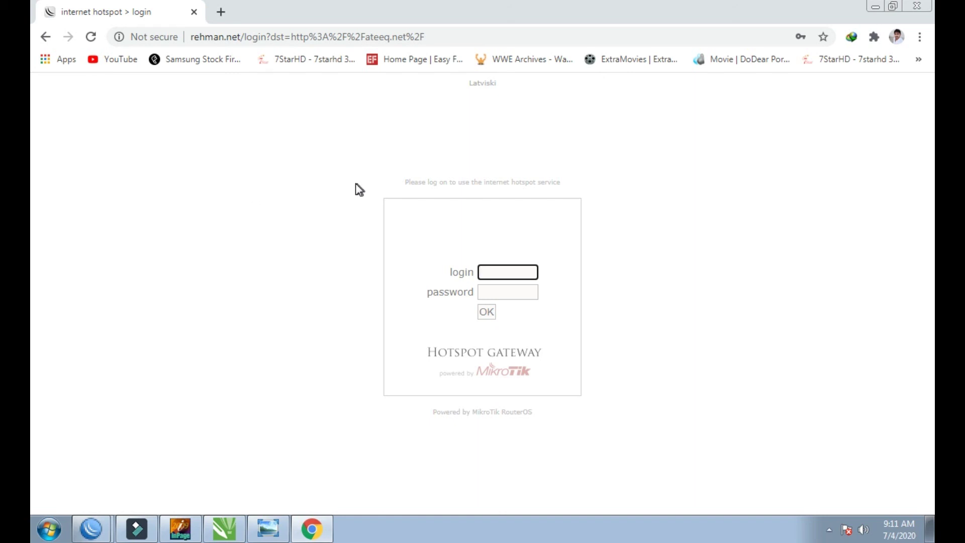
{"action": "left_click_drag", "start_coordinate": [442, 36], "coordinate": [190, 54]}
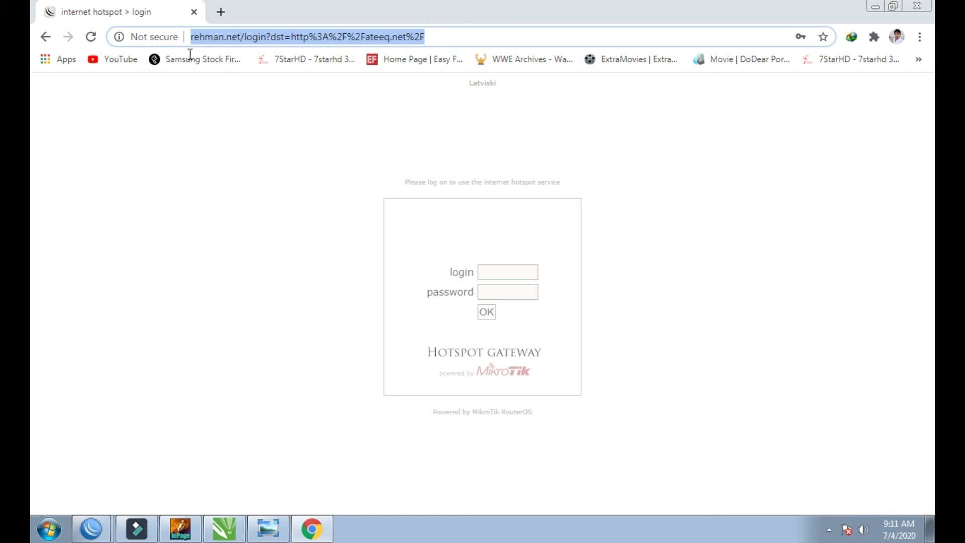
{"action": "left_click", "coordinate": [243, 39]}
- Open REHMAN.NET in a new browser tab to test the second hotspot's login page
{"action": "left_click", "coordinate": [220, 12]}
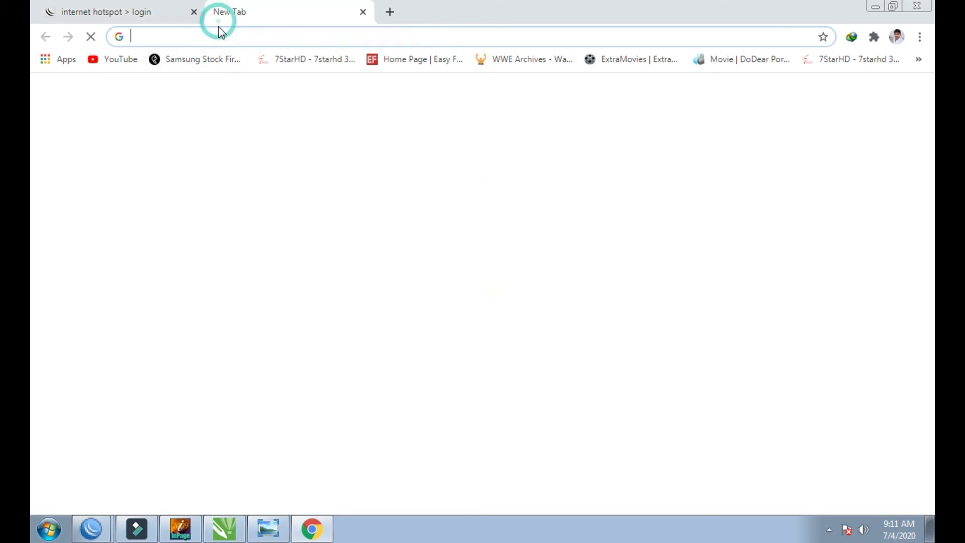
{"action": "type", "text": "REHMA"}
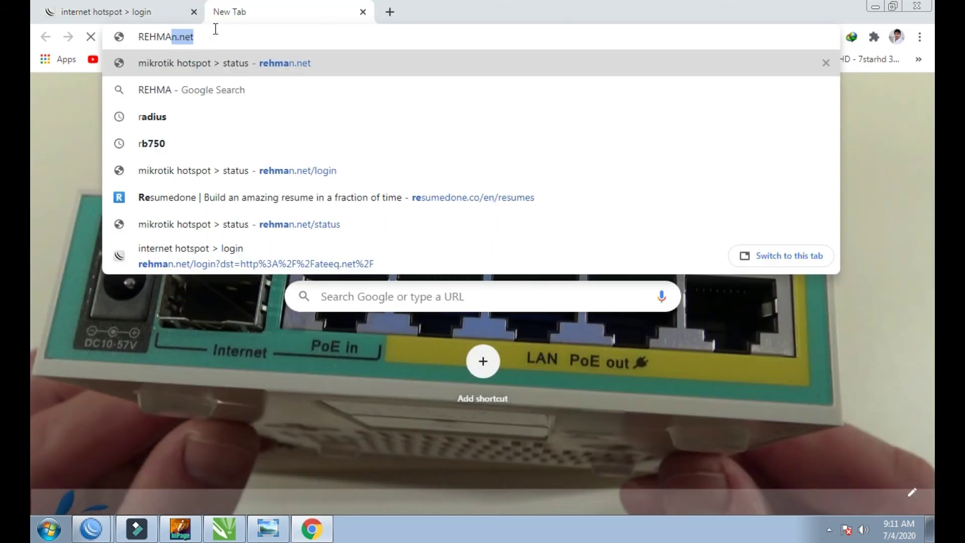
{"action": "type", "text": "N.NET"}
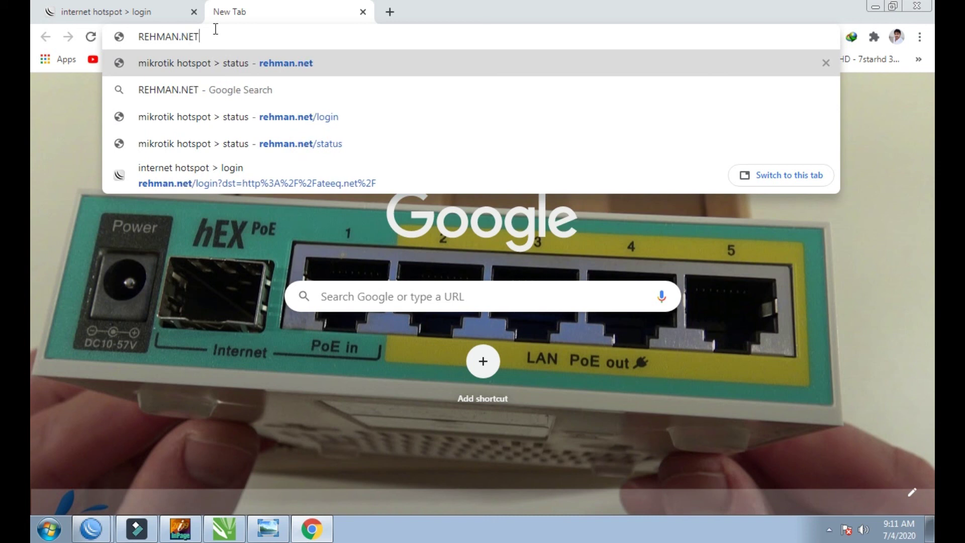
{"action": "key", "text": "Return"}
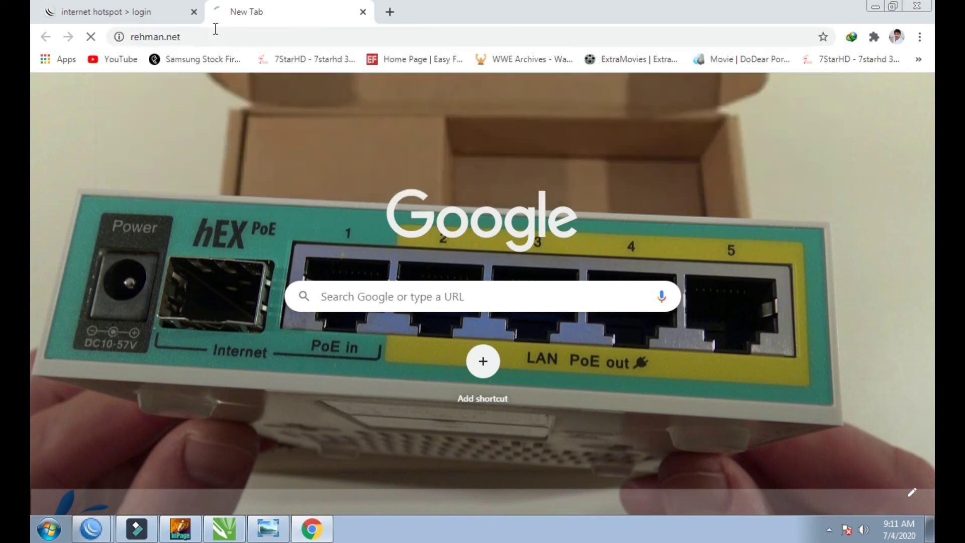
- Return to the first browser tab and load ATEEQ.NET again to test the other hotspot's address
{"action": "left_click", "coordinate": [166, 10]}
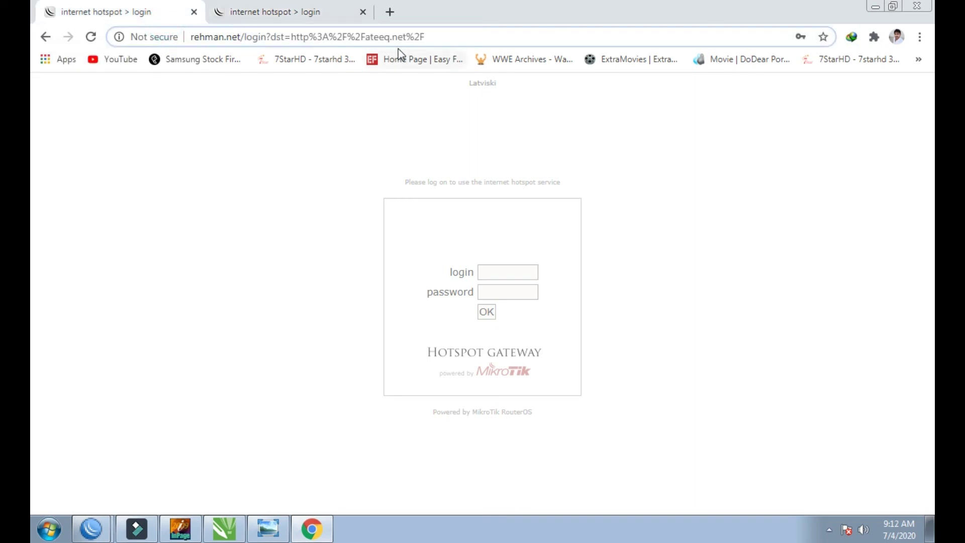
{"action": "left_click", "coordinate": [432, 36]}
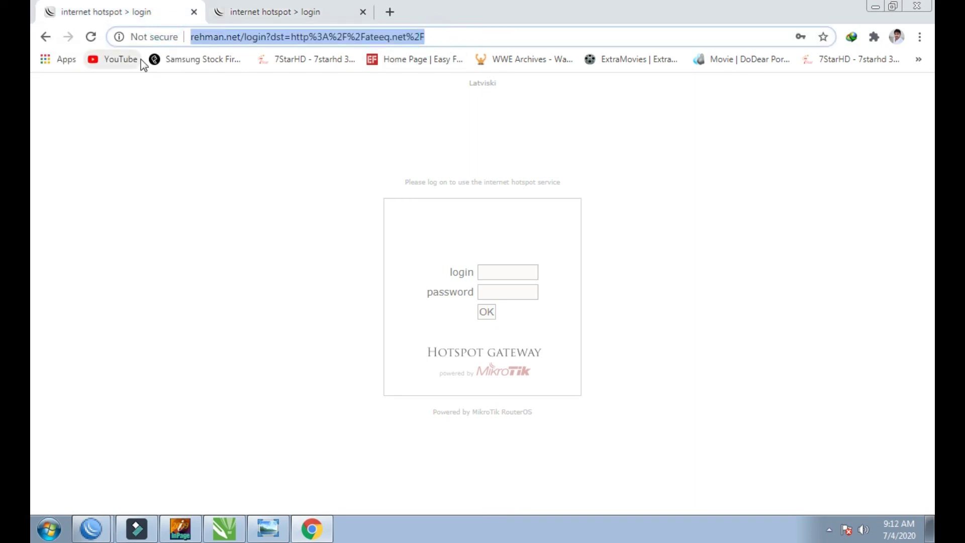
{"action": "type", "text": "ATEEQ"}
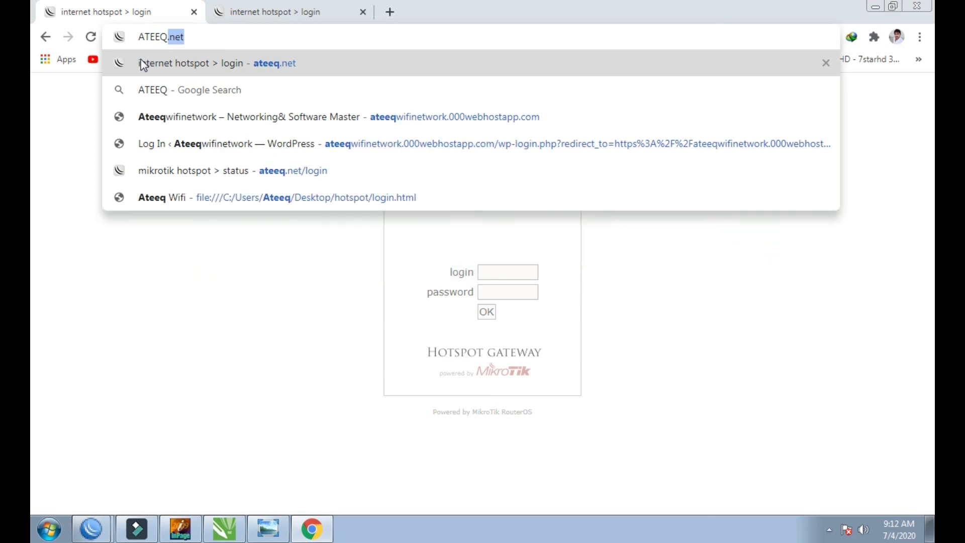
{"action": "type", "text": ".net"}
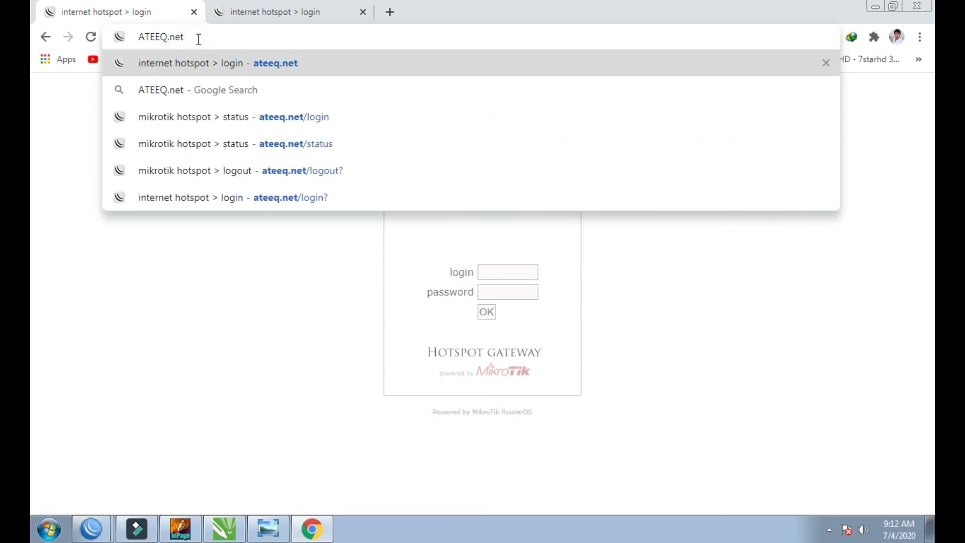
{"action": "key", "text": "BackSpace"}
{"action": "key", "text": "BackSpace"}
{"action": "key", "text": "BackSpace"}
{"action": "type", "text": "NET"}
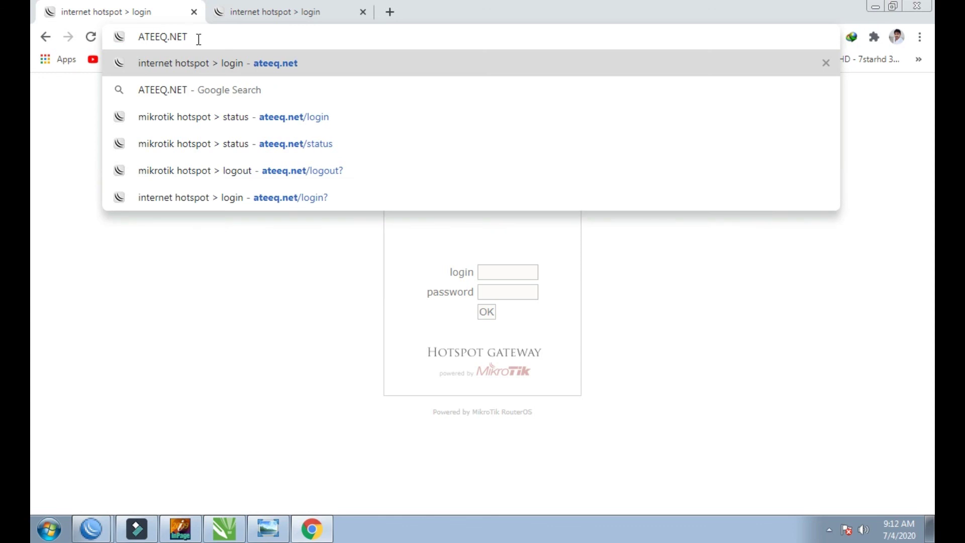
{"action": "key", "text": "Return"}
- Compare the login page addresses in the two browser tabs
{"action": "left_click_drag", "start_coordinate": [438, 39], "coordinate": [191, 41]}
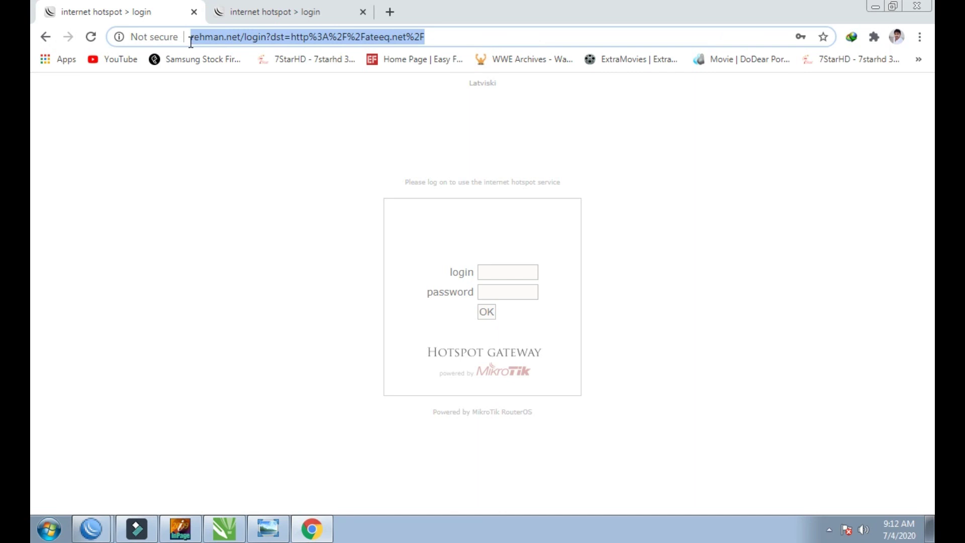
{"action": "left_click", "coordinate": [262, 12]}
{"action": "left_click", "coordinate": [169, 15]}
{"action": "left_click", "coordinate": [247, 15]}
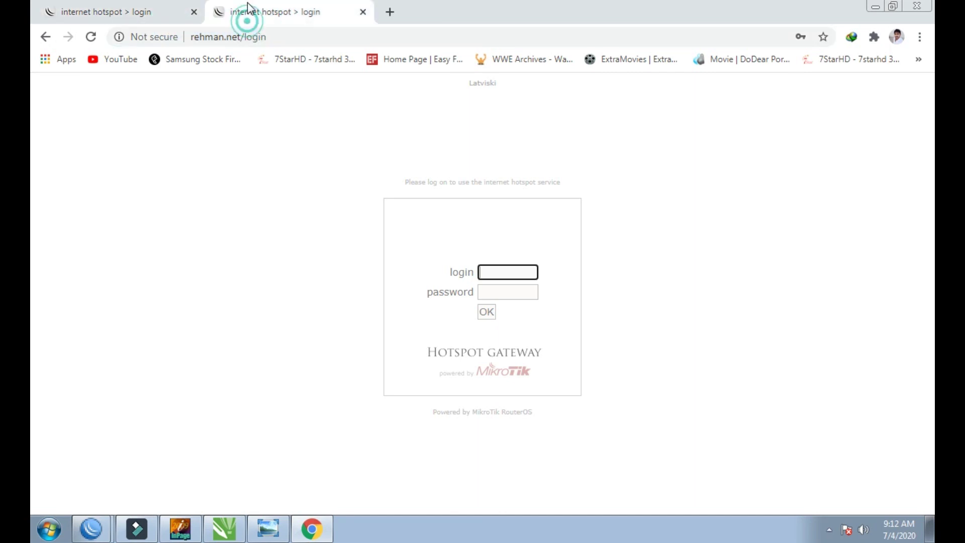
{"action": "left_click", "coordinate": [140, 10]}
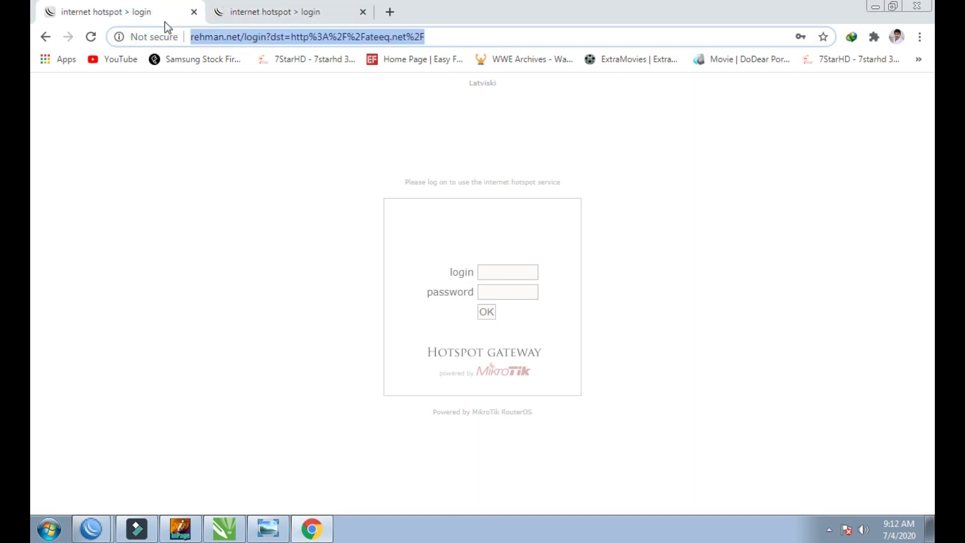
{"action": "left_click", "coordinate": [312, 10]}
{"action": "left_click", "coordinate": [156, 7]}
- Switch back to WinBox, close the open windows, and reopen the interface list
{"action": "left_click", "coordinate": [91, 528]}
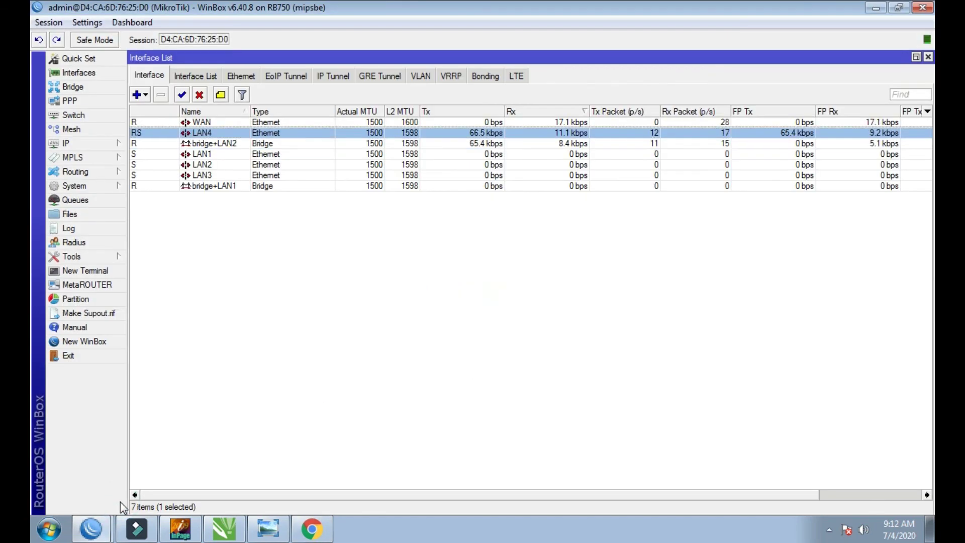
{"action": "left_click", "coordinate": [928, 56]}
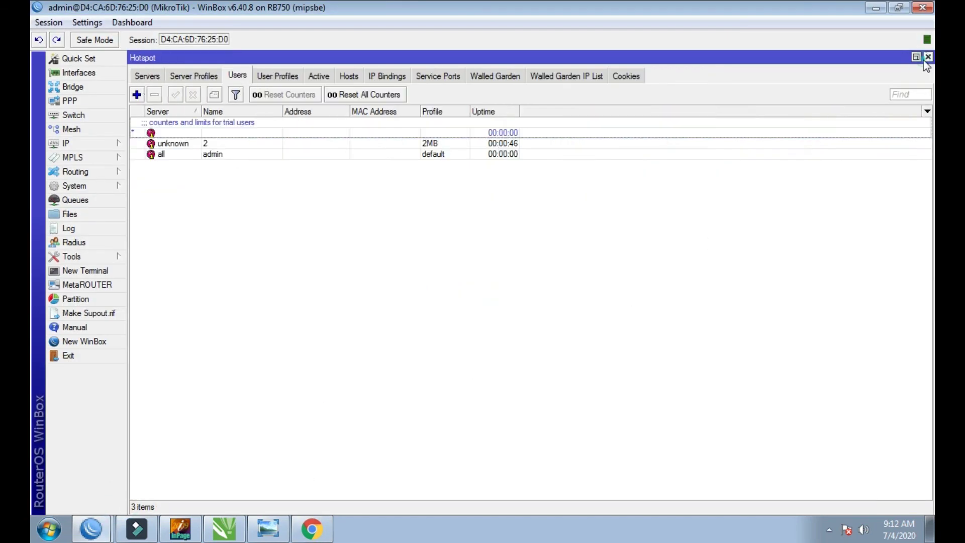
{"action": "left_click", "coordinate": [78, 72]}
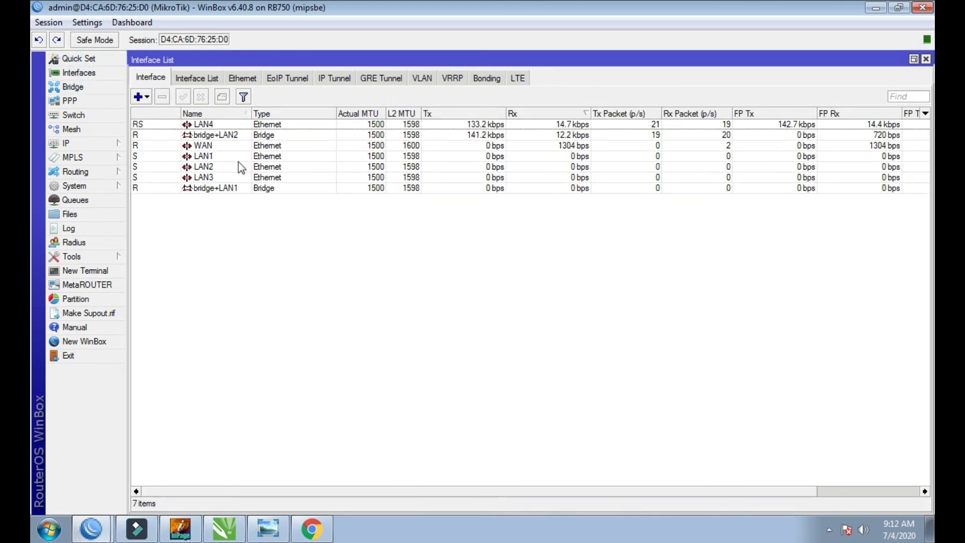
- Examine the bridge list and which LAN ports are assigned to bridge+LAN1 and bridge+LAN2, and close the bridge window
{"action": "left_click", "coordinate": [73, 86]}
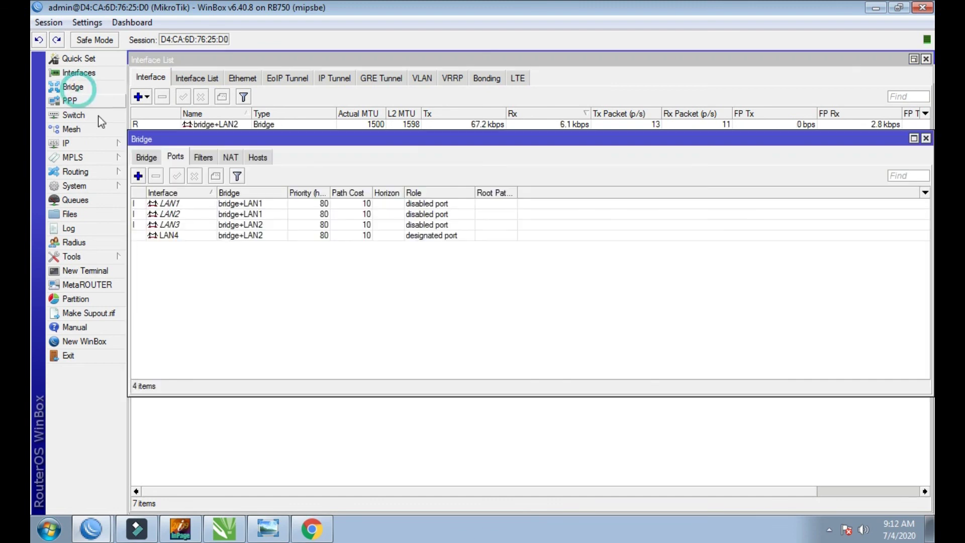
{"action": "left_click", "coordinate": [175, 160]}
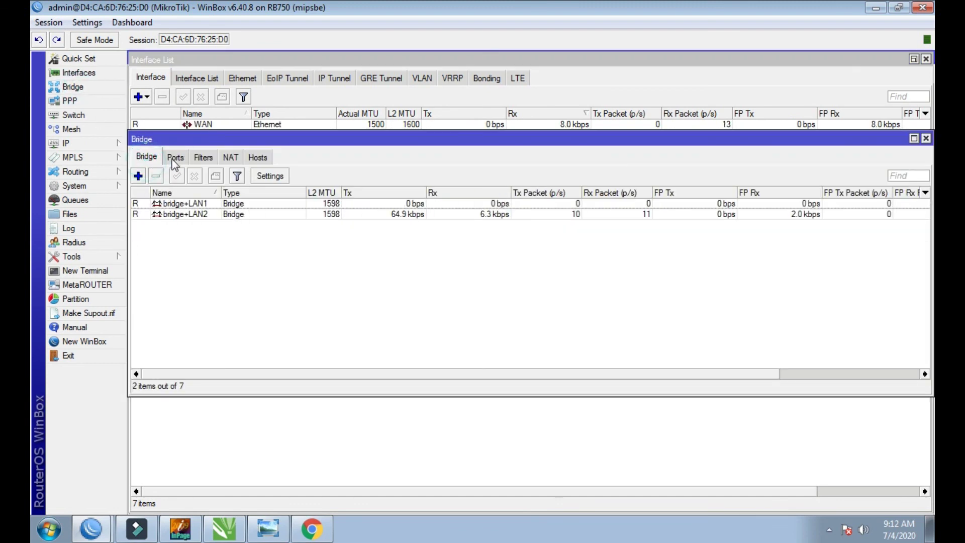
{"action": "left_click", "coordinate": [175, 159]}
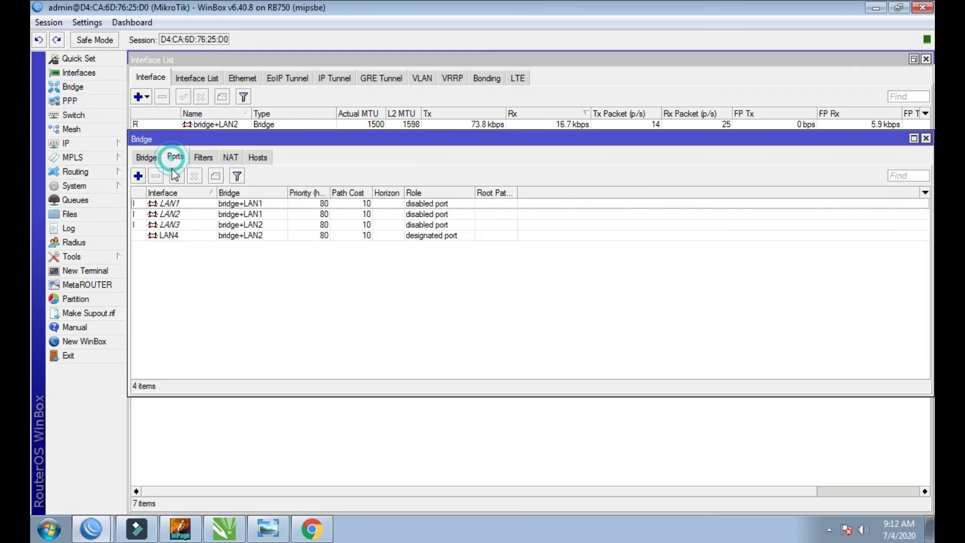
{"action": "left_click", "coordinate": [144, 159]}
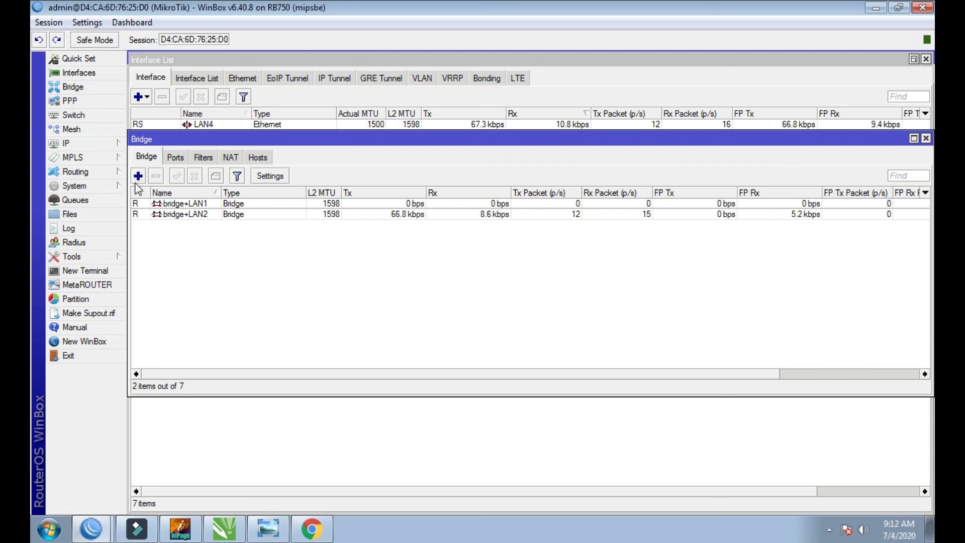
{"action": "left_click", "coordinate": [176, 158]}
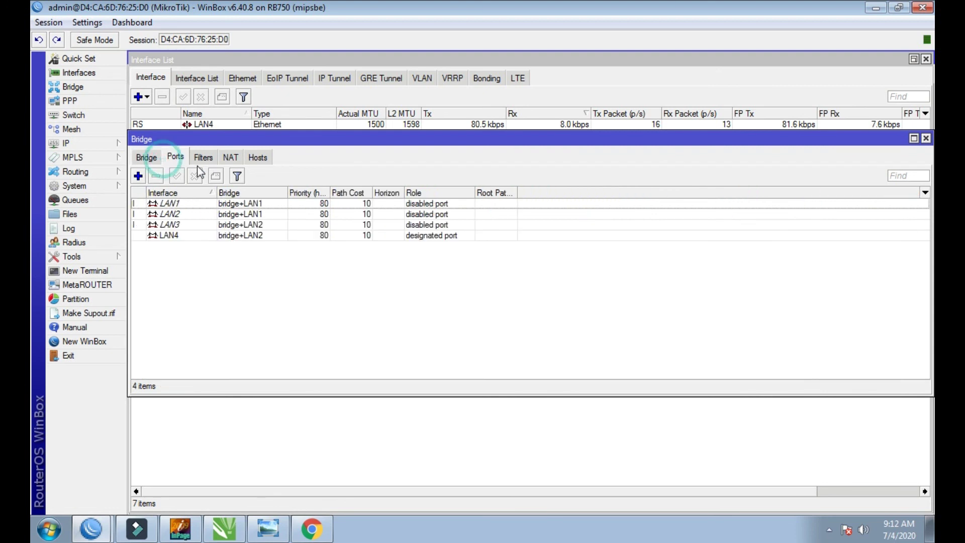
{"action": "left_click", "coordinate": [180, 215]}
{"action": "left_click", "coordinate": [198, 236]}
{"action": "left_click", "coordinate": [221, 225]}
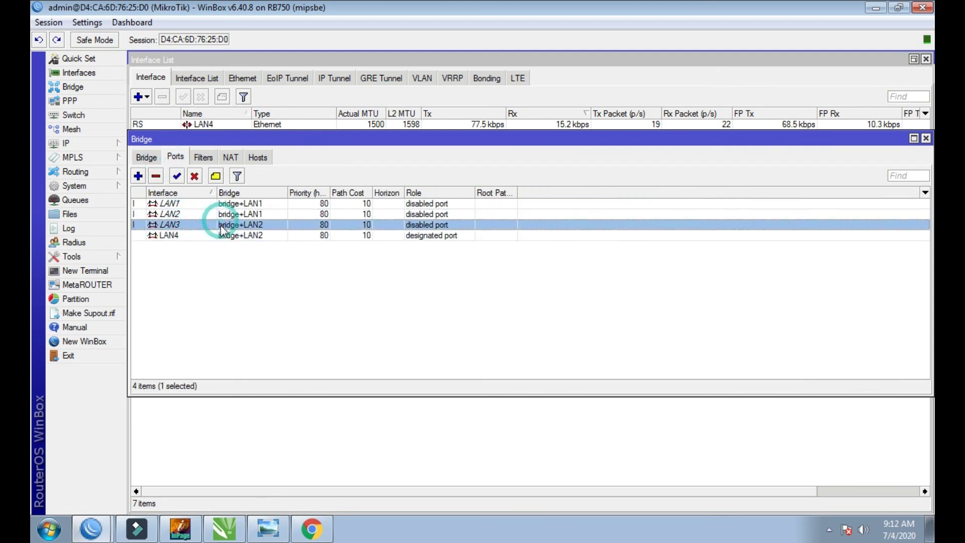
{"action": "left_click", "coordinate": [218, 235]}
{"action": "left_click", "coordinate": [231, 226]}
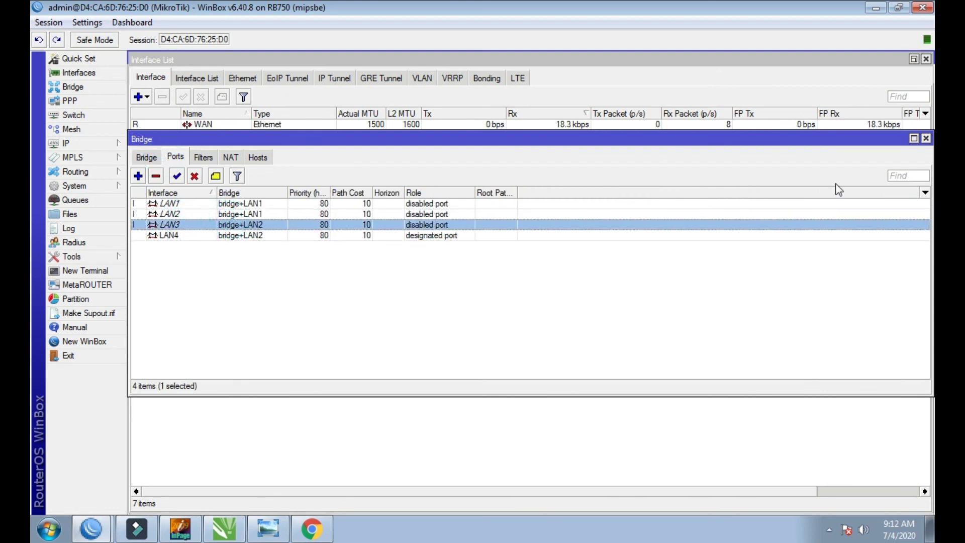
{"action": "left_click", "coordinate": [925, 139]}
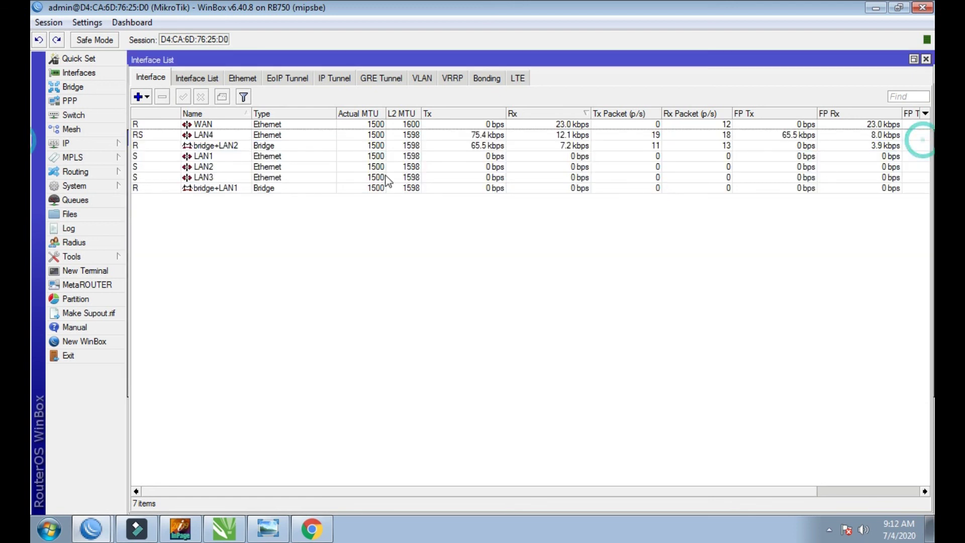
- Open the Hotspot server list and check the interface, address pool and profile of both servers
{"action": "left_click", "coordinate": [78, 146]}
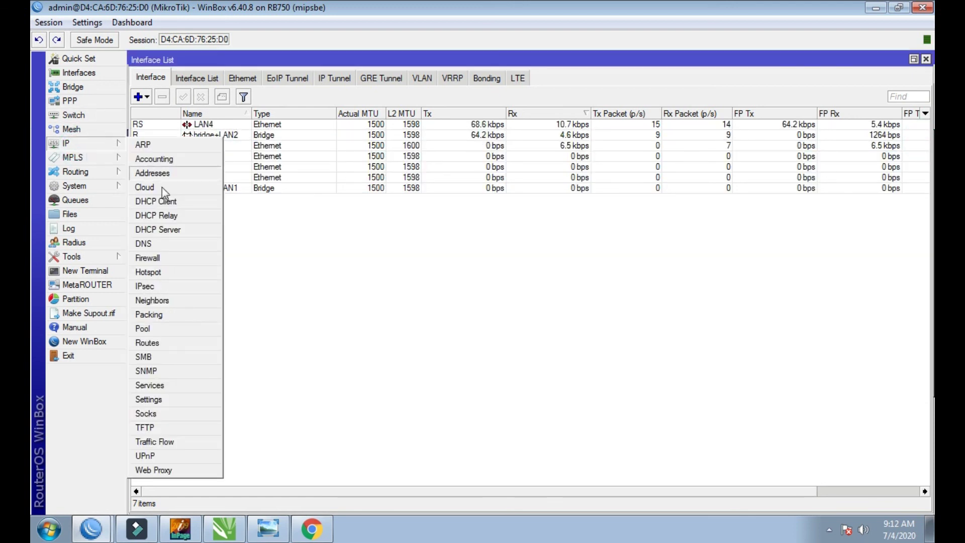
{"action": "left_click", "coordinate": [164, 272]}
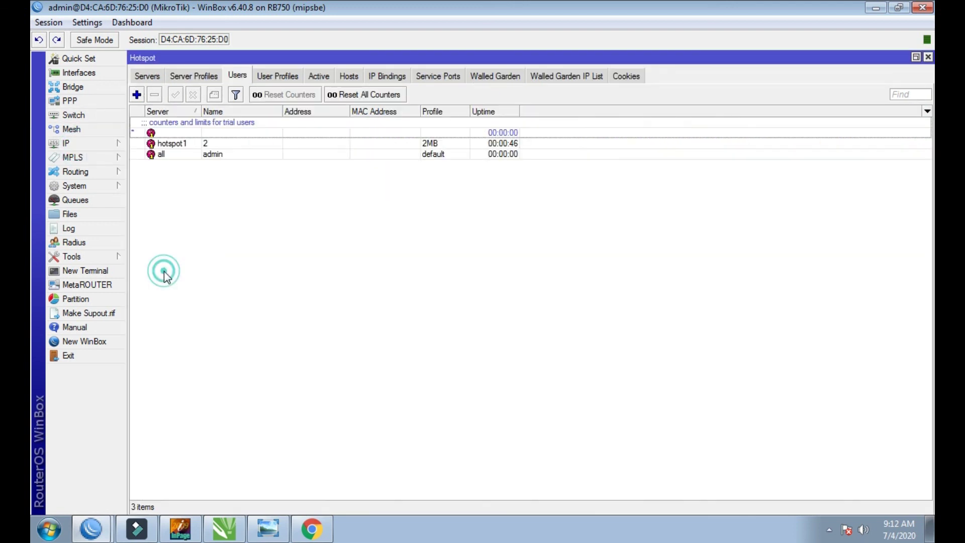
{"action": "left_click", "coordinate": [147, 78]}
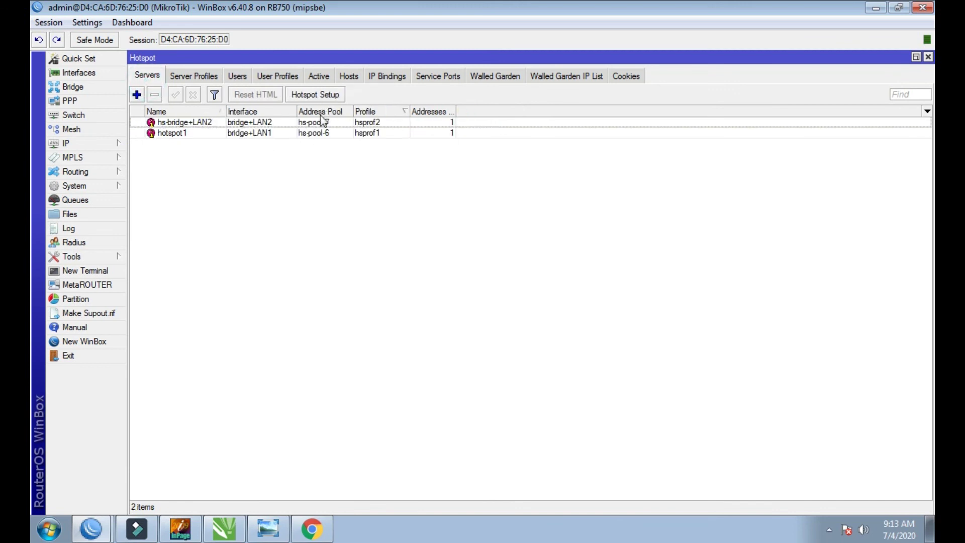
{"action": "left_click", "coordinate": [269, 123]}
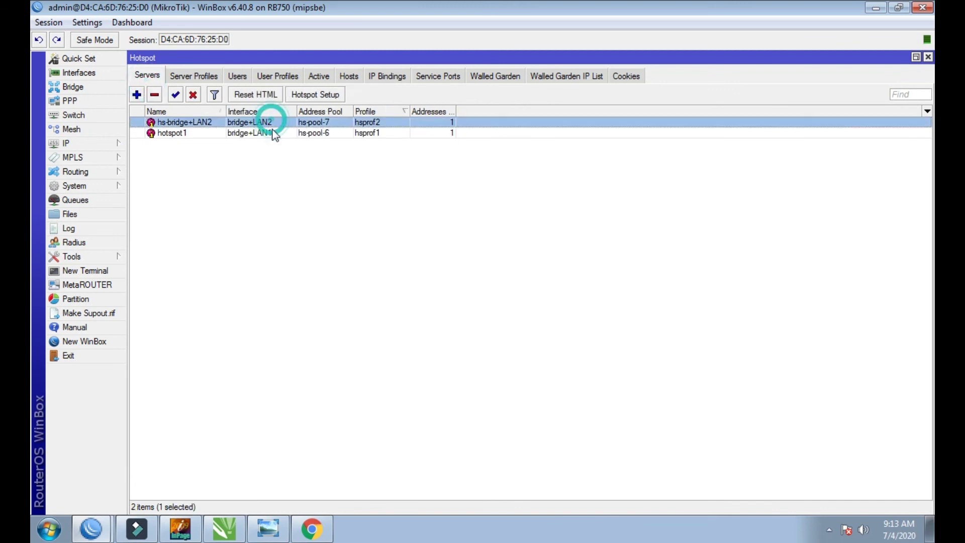
{"action": "left_click", "coordinate": [174, 134]}
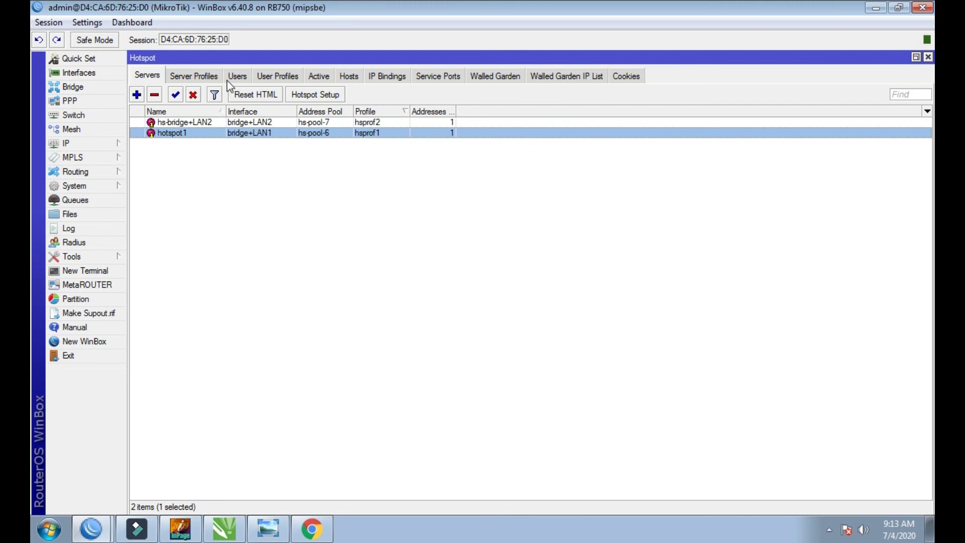
- Open the 2MB Hotspot user profile and review its address pool options, keeping hs-pool-6
{"action": "left_click", "coordinate": [278, 76]}
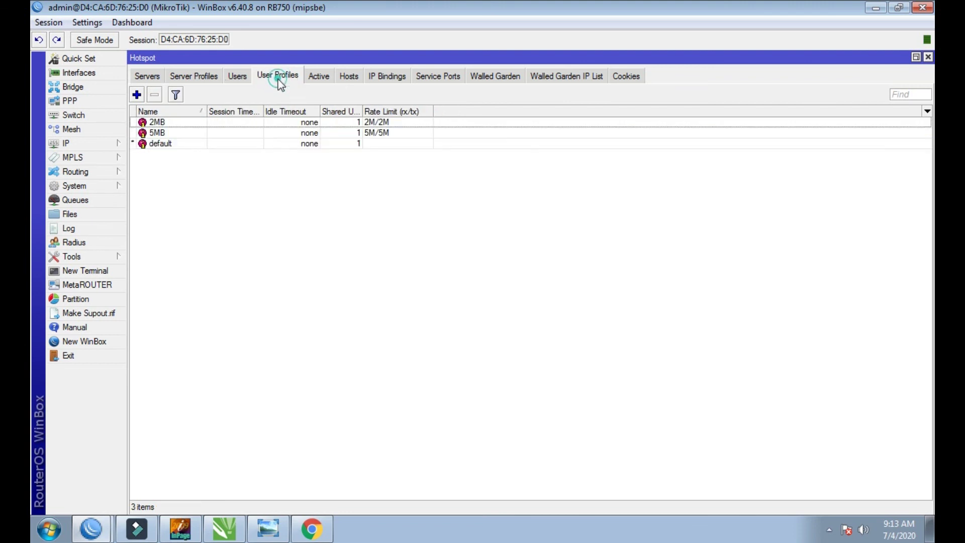
{"action": "double_click", "coordinate": [169, 122]}
{"action": "left_click", "coordinate": [610, 176]}
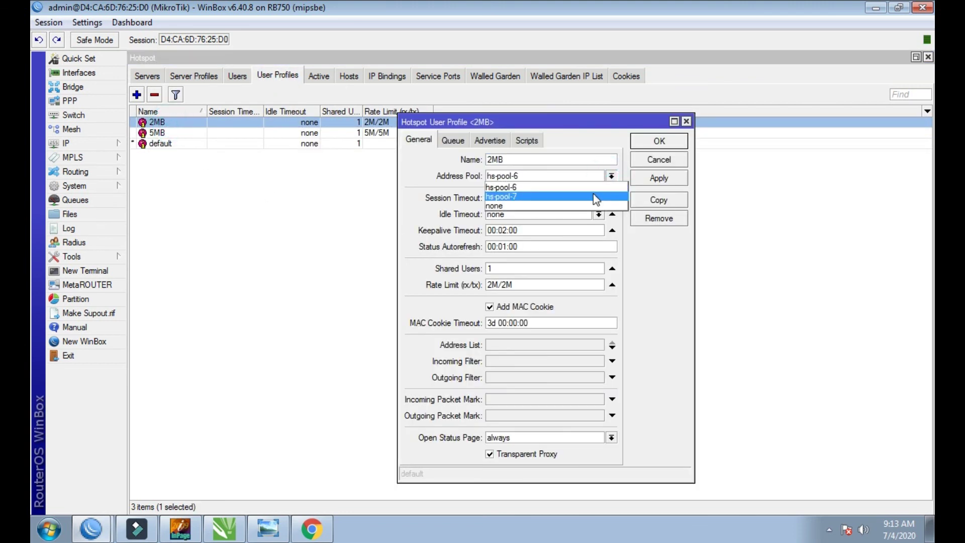
{"action": "left_click", "coordinate": [612, 186]}
- Open the router's IP address list and select the bridge+LAN2 address entry
{"action": "left_click", "coordinate": [89, 147]}
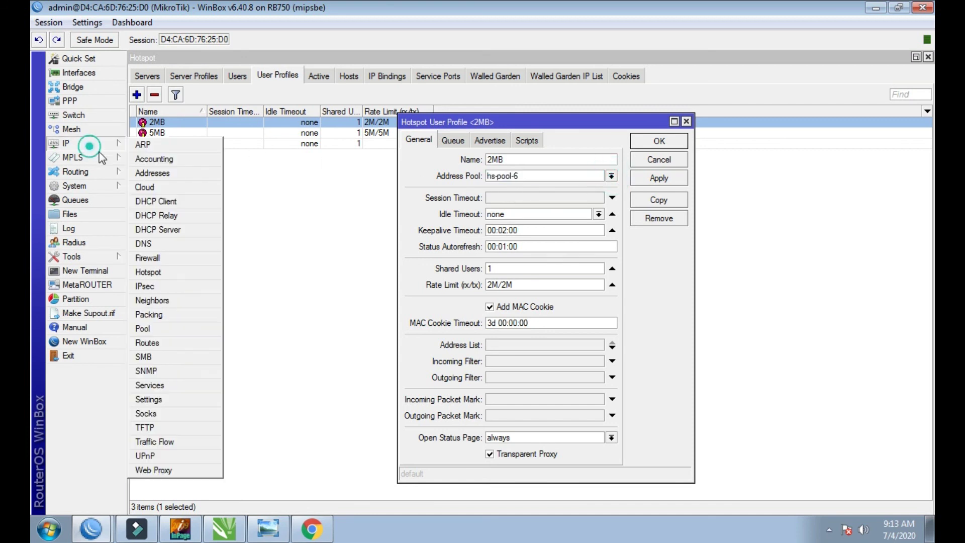
{"action": "left_click", "coordinate": [168, 174]}
{"action": "left_click", "coordinate": [201, 105]}
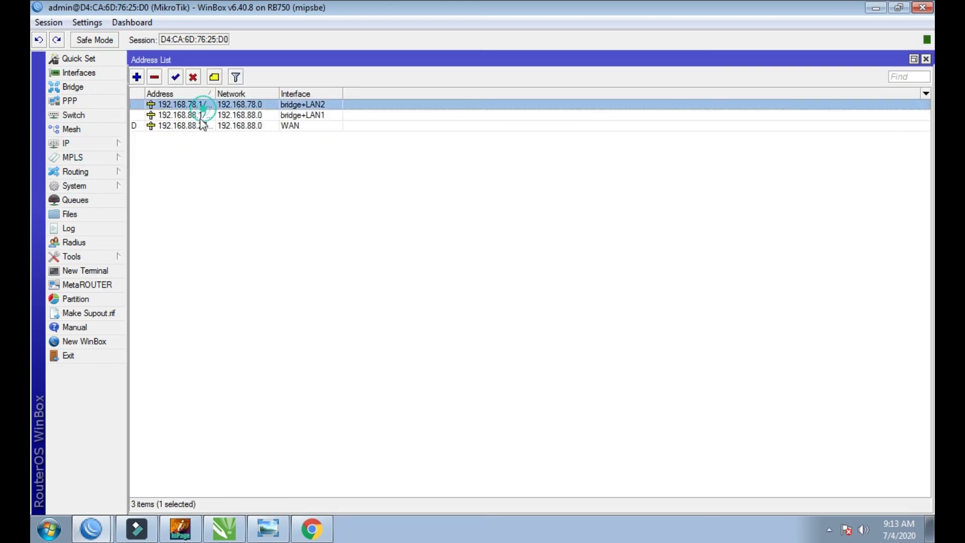
- Check the network and interface of the bridge+LAN1 and WAN entries in the address list, and close the list
{"action": "left_click", "coordinate": [199, 115]}
{"action": "left_click", "coordinate": [223, 94]}
{"action": "left_click", "coordinate": [220, 105]}
{"action": "left_click", "coordinate": [230, 125]}
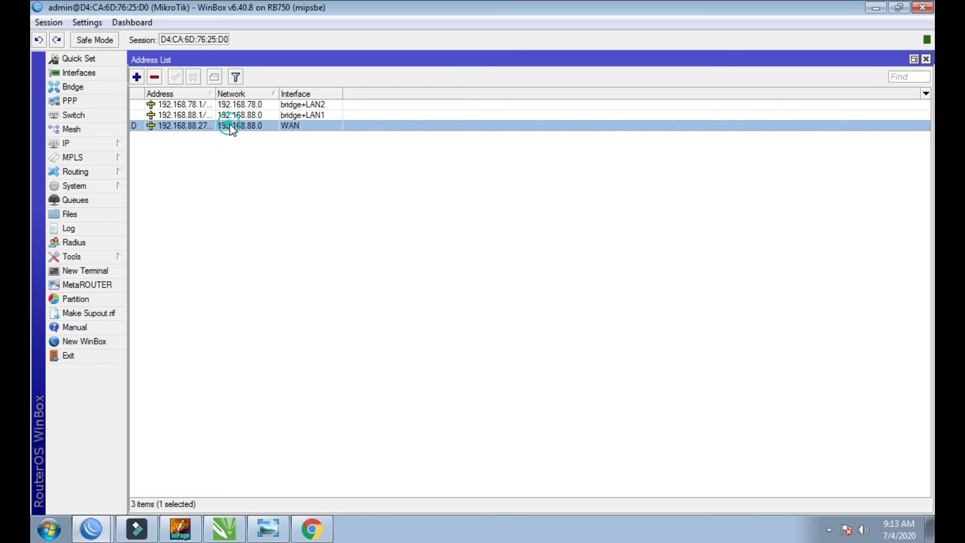
{"action": "left_click", "coordinate": [299, 115]}
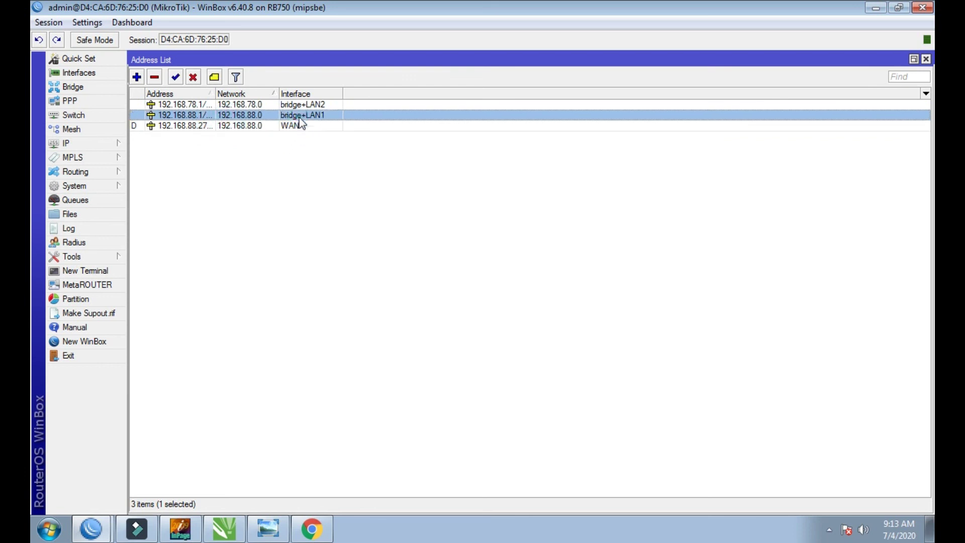
{"action": "left_click", "coordinate": [926, 59]}
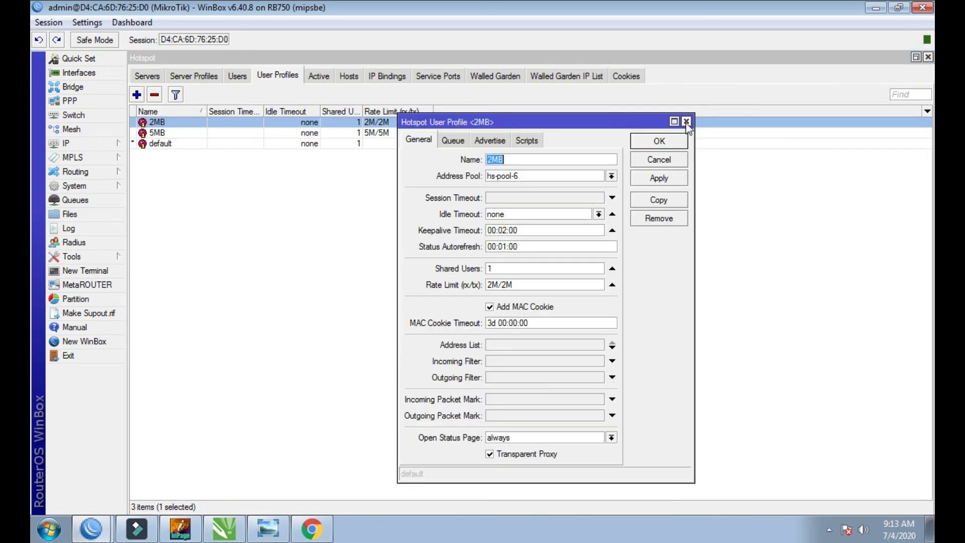
- Close the 2MB user profile, review the Hotspot hosts, active sessions, user profiles and users, and close the Hotspot window
{"action": "left_click", "coordinate": [687, 122]}
{"action": "left_click", "coordinate": [318, 76]}
{"action": "left_click", "coordinate": [344, 79]}
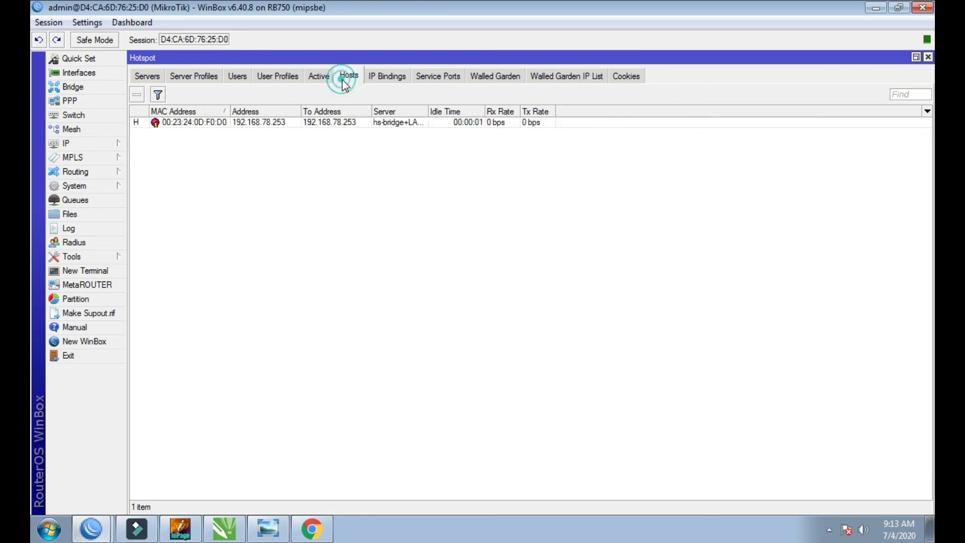
{"action": "left_click", "coordinate": [319, 76]}
{"action": "left_click", "coordinate": [283, 77]}
{"action": "left_click", "coordinate": [238, 76]}
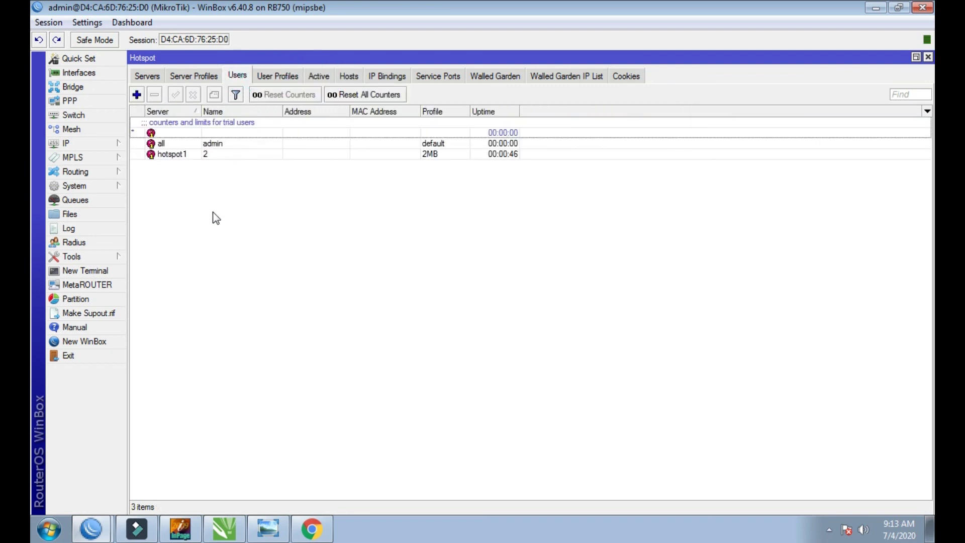
{"action": "left_click", "coordinate": [928, 57]}
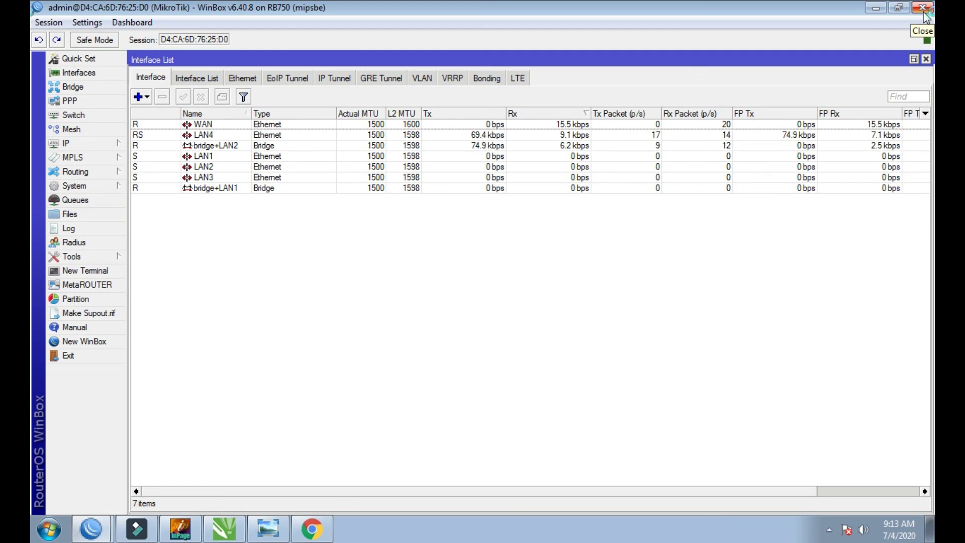
- Close the WinBox session and the Chrome window, and switch to the router port diagram in Windows Photo Viewer
{"action": "left_click", "coordinate": [923, 8]}
{"action": "left_click", "coordinate": [925, 7]}
{"action": "right_click", "coordinate": [598, 213]}
{"action": "left_click", "coordinate": [632, 252]}
{"action": "left_click", "coordinate": [270, 531]}
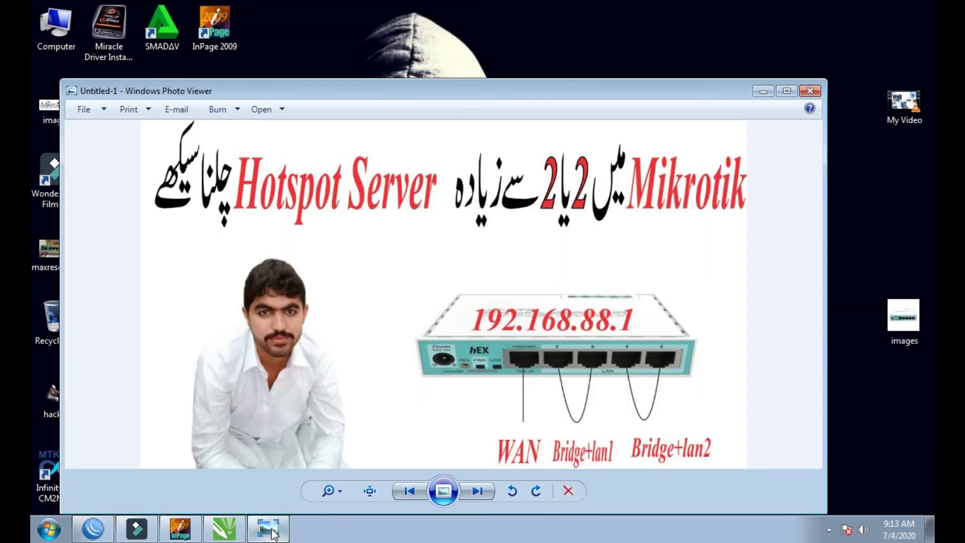